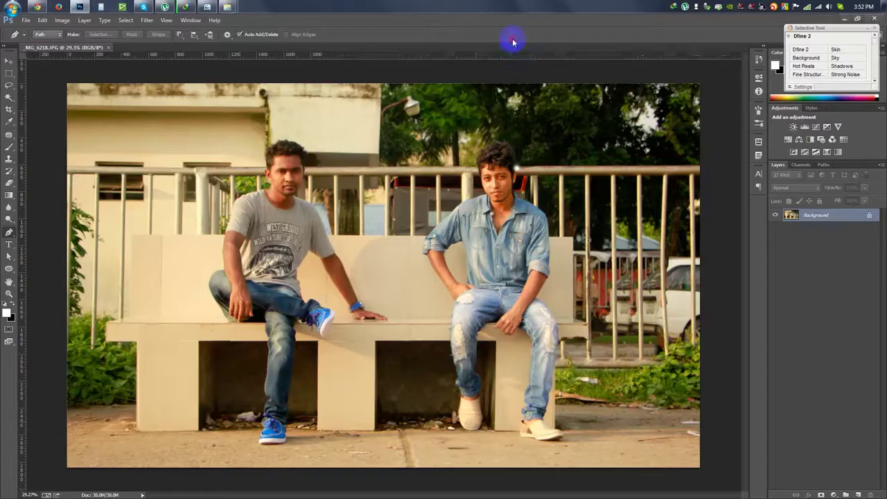
# Step: Start a pen path around the man, curving along the shoe, jeans and ankle
pyautogui.scroll(3, 554, 284)
pyautogui.scroll(3, 416, 291)
pyautogui.scroll(2, 368, 316)
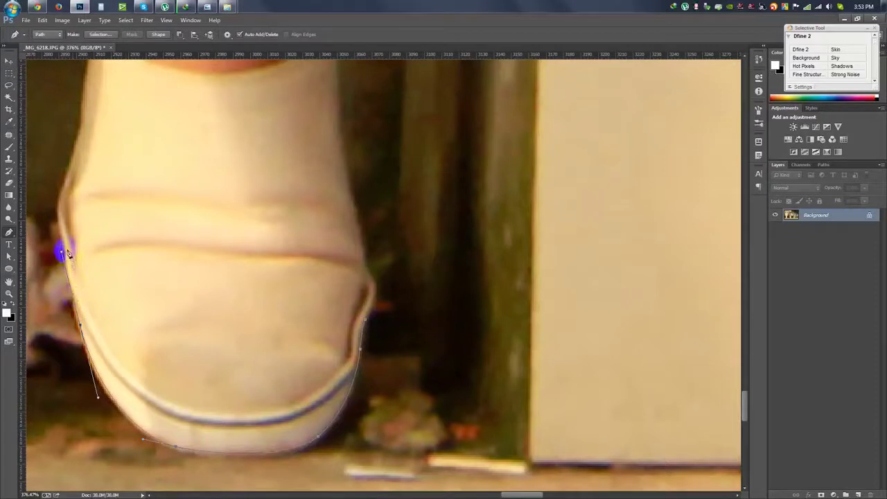
pyautogui.moveTo(69, 165); pyautogui.dragTo(75, 146)
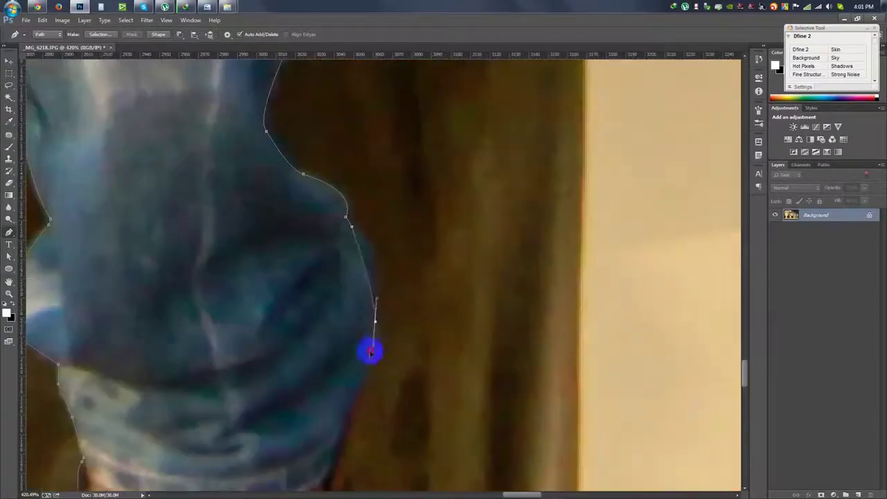
pyautogui.moveTo(374, 320); pyautogui.dragTo(367, 385)
pyautogui.scroll(-3, 339, 453)
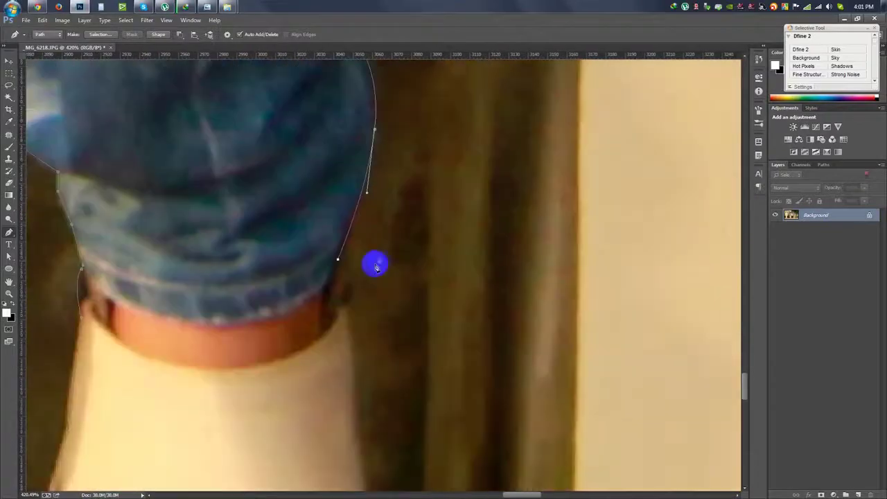
pyautogui.click(328, 305)
pyautogui.click(348, 309)
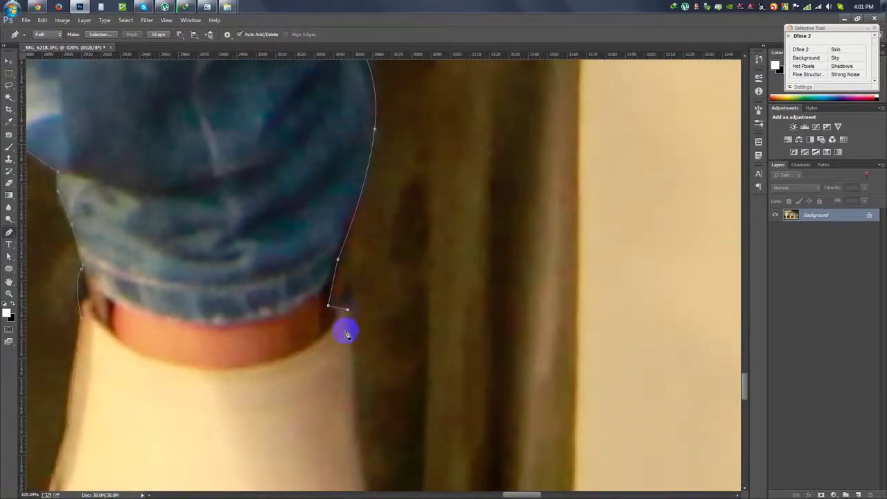
# Step: Finish the outline around the shoe's edge and convert the path to a selection
pyautogui.scroll(-4, 353, 359)
pyautogui.moveTo(412, 358); pyautogui.dragTo(388, 281)
pyautogui.click(399, 350)
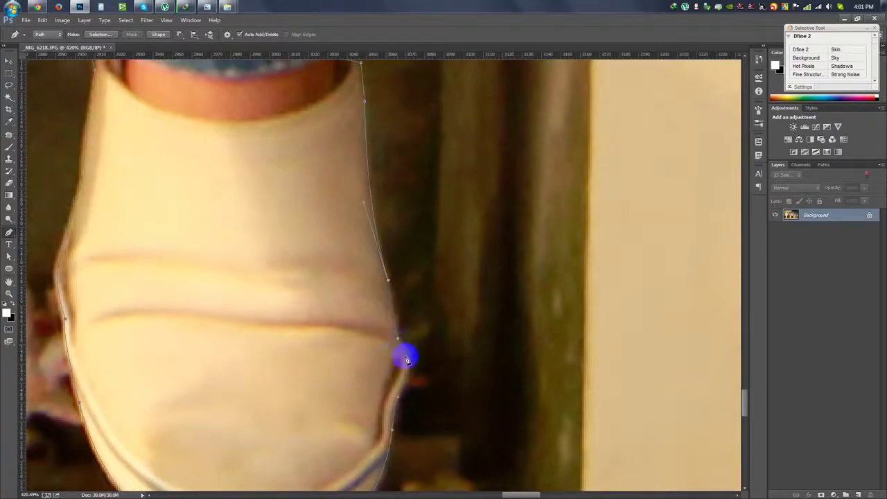
pyautogui.moveTo(402, 380); pyautogui.dragTo(399, 402)
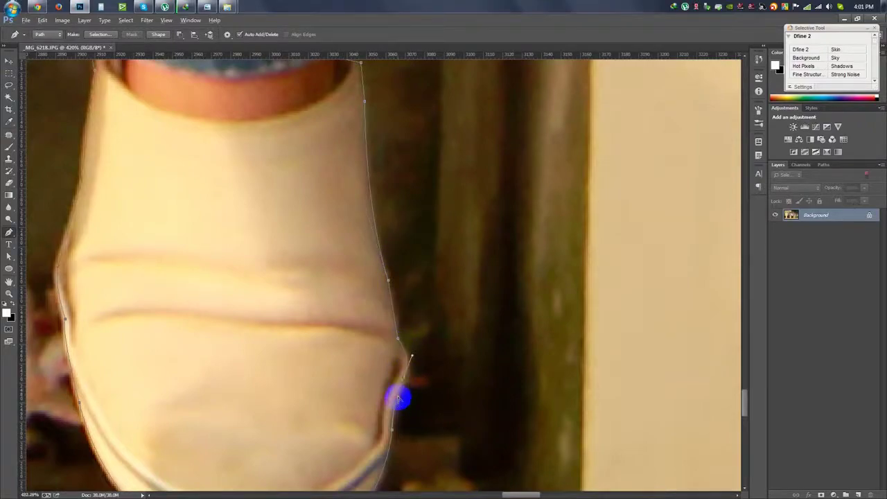
pyautogui.scroll(-5, 398, 398)
pyautogui.scroll(-5, 406, 380)
pyautogui.click(179, 35)
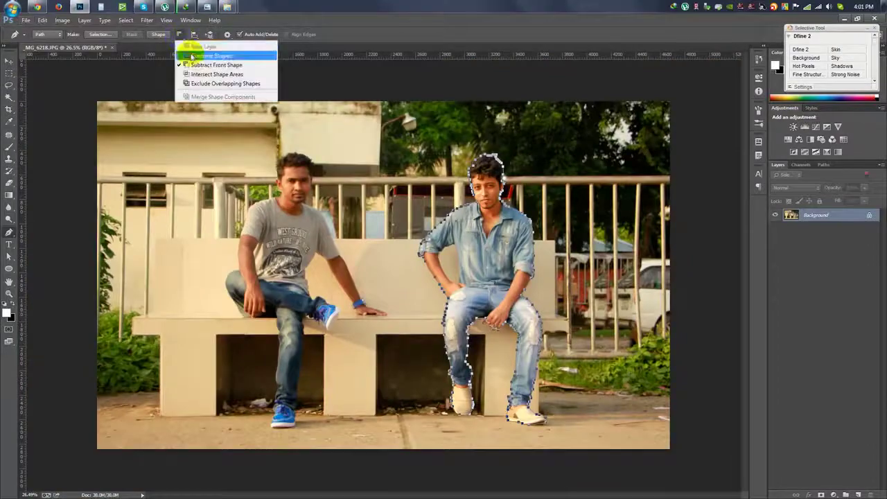
# Step: Add a layer mask from the selection so only the man in denim stays visible
pyautogui.scroll(1, 554, 225)
pyautogui.scroll(1, 594, 231)
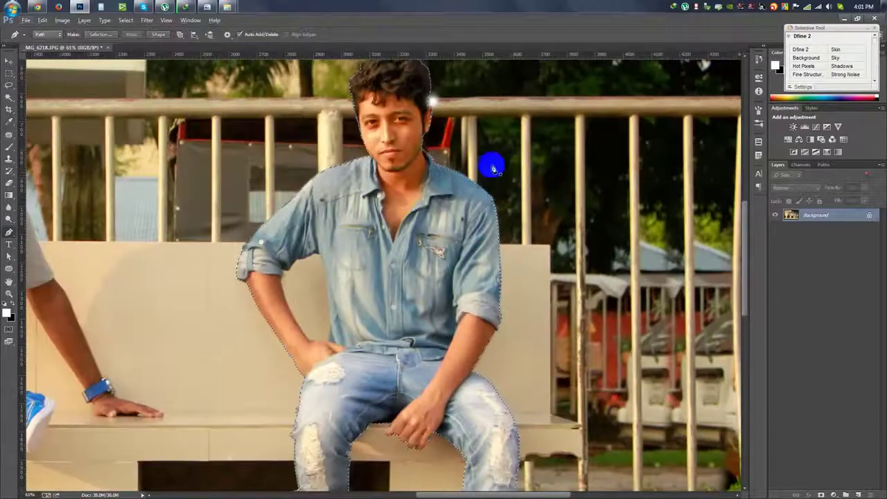
pyautogui.scroll(-1, 495, 163)
pyautogui.click(820, 493)
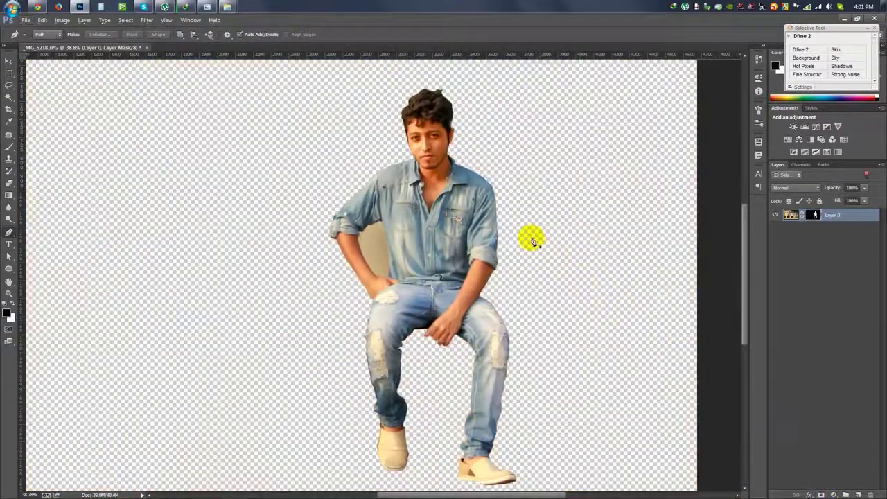
pyautogui.scroll(1, 396, 233)
pyautogui.scroll(2, 362, 206)
pyautogui.scroll(1, 369, 175)
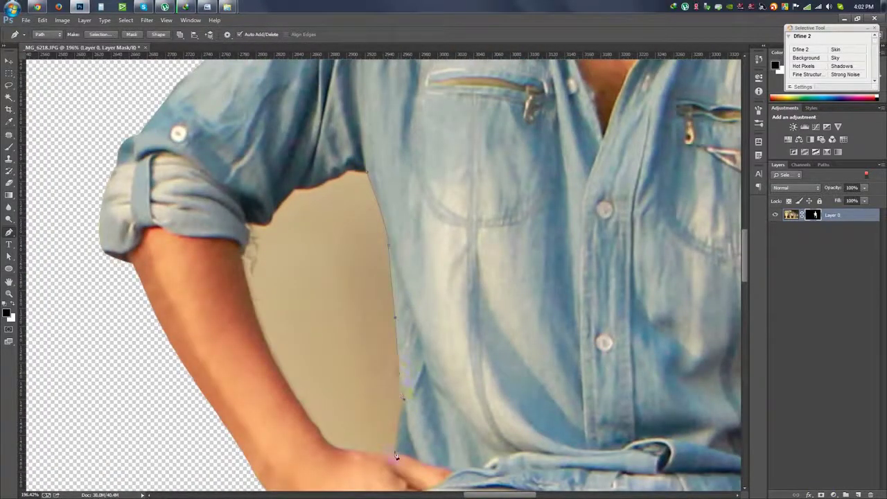
pyautogui.scroll(1, 395, 458)
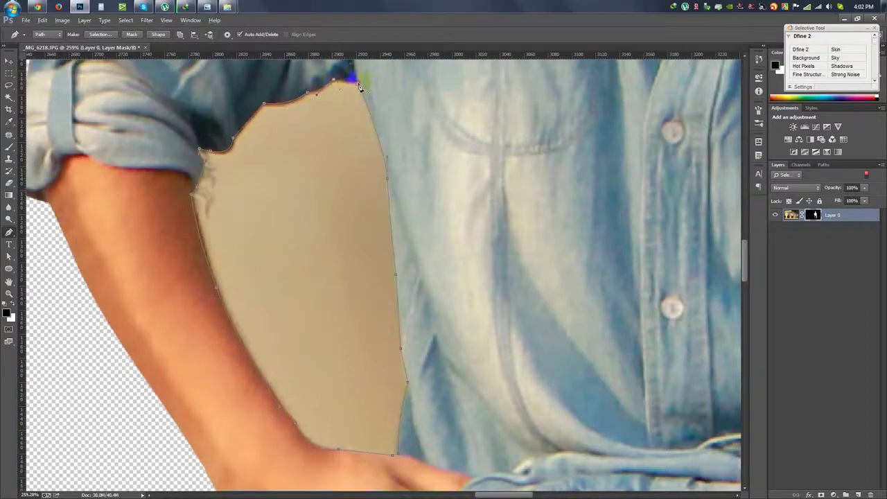
# Step: Turn the arm–torso gap path into a selection and delete the beige area inside it
pyautogui.hotkey('ctrl', 'Return')
pyautogui.scroll(-3, 357, 94)
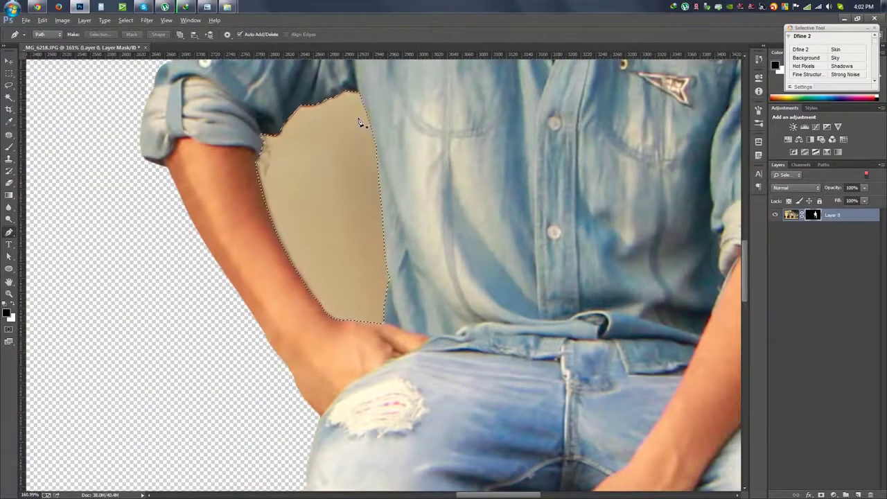
pyautogui.press('Delete')
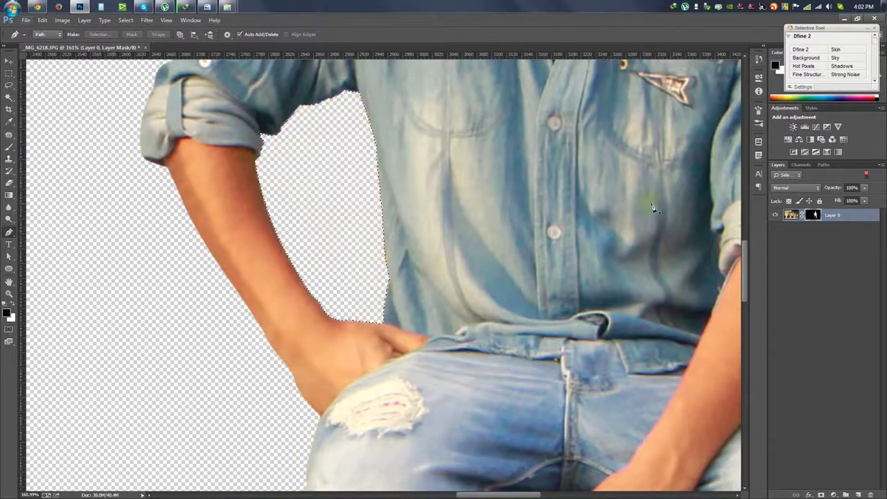
pyautogui.scroll(-3, 646, 205)
pyautogui.scroll(-2, 570, 248)
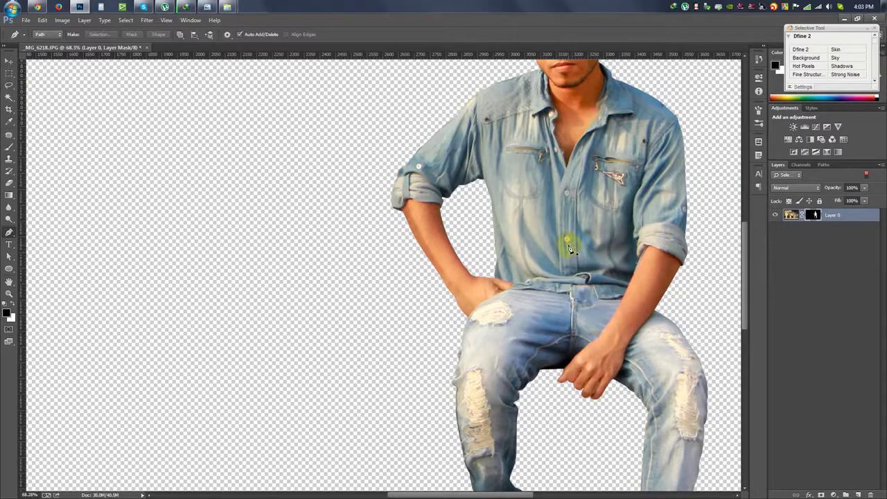
pyautogui.scroll(-3, 569, 249)
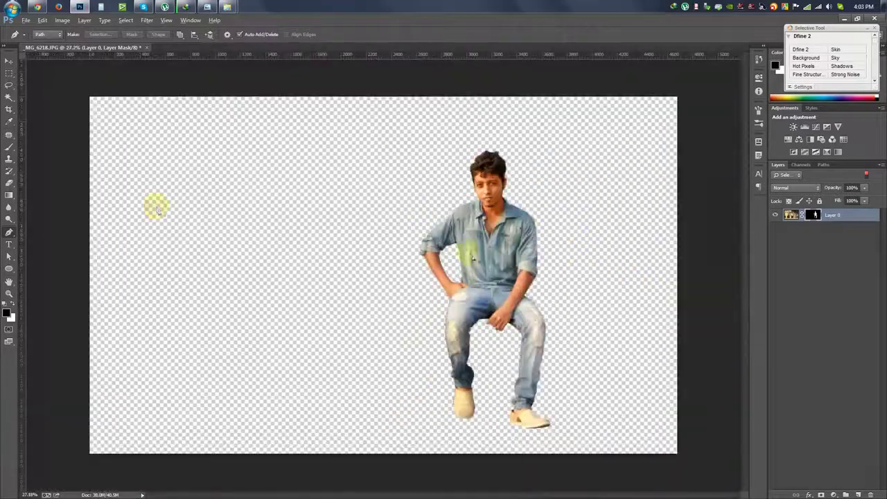
pyautogui.click(9, 109)
# Step: Crop the cutout tightly around the seated man from left, right and top
pyautogui.moveTo(94, 276); pyautogui.dragTo(236, 284)
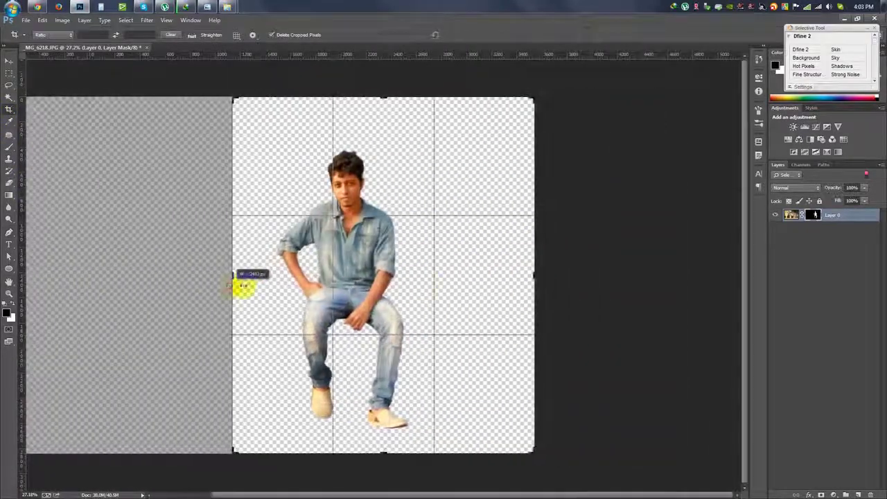
pyautogui.moveTo(529, 275); pyautogui.dragTo(485, 279)
pyautogui.moveTo(275, 277); pyautogui.dragTo(283, 277)
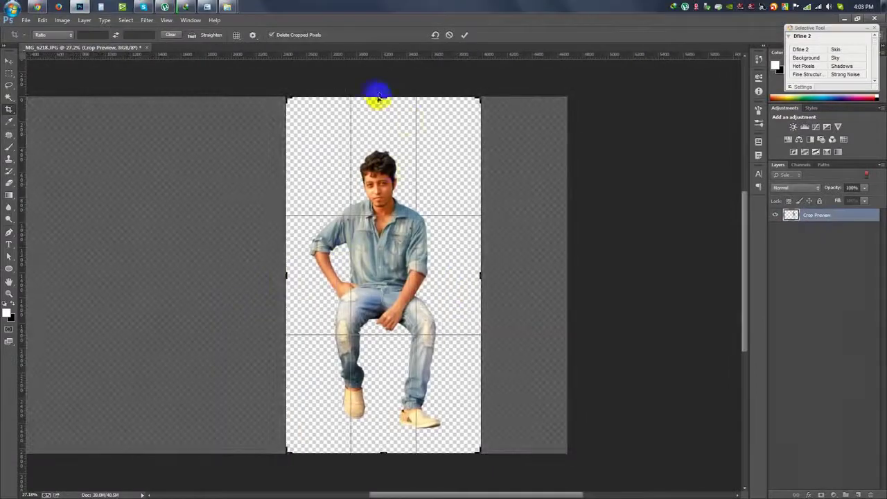
pyautogui.moveTo(376, 97); pyautogui.dragTo(381, 121)
pyautogui.click(464, 35)
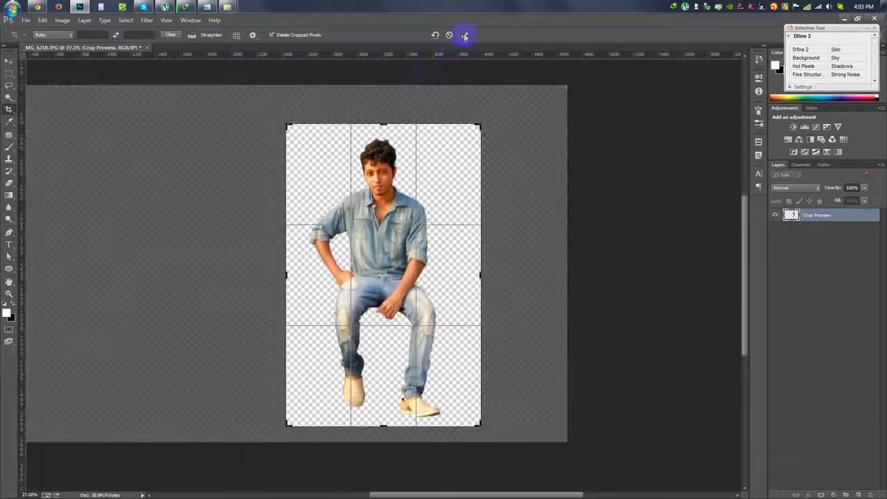
pyautogui.click(9, 61)
# Step: Create a new 1920×1080 document and extend its canvas upward with a crop
pyautogui.click(25, 21)
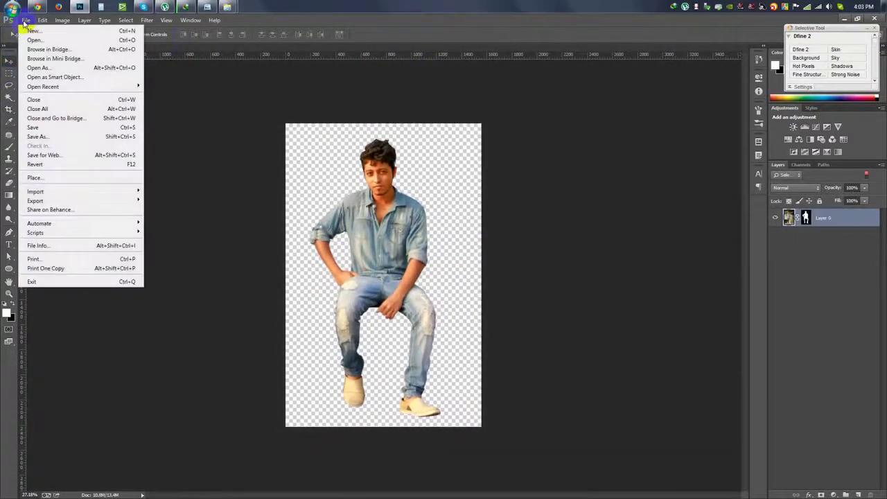
pyautogui.click(32, 31)
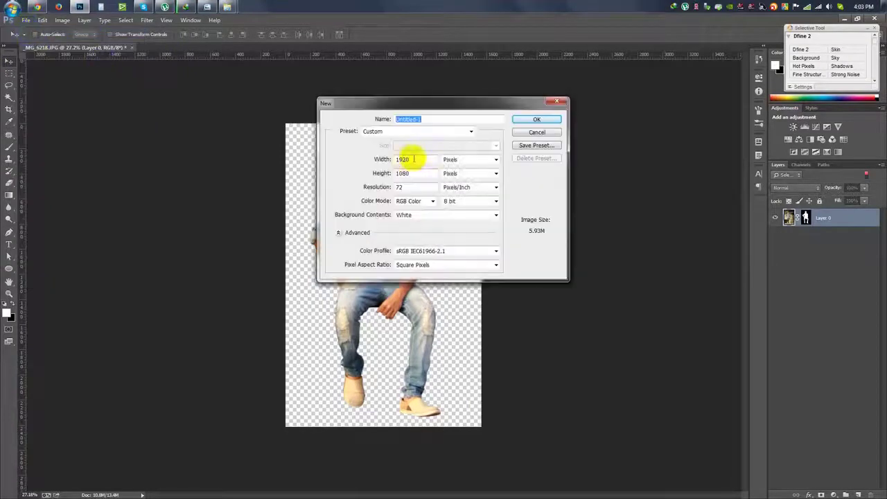
pyautogui.click(535, 121)
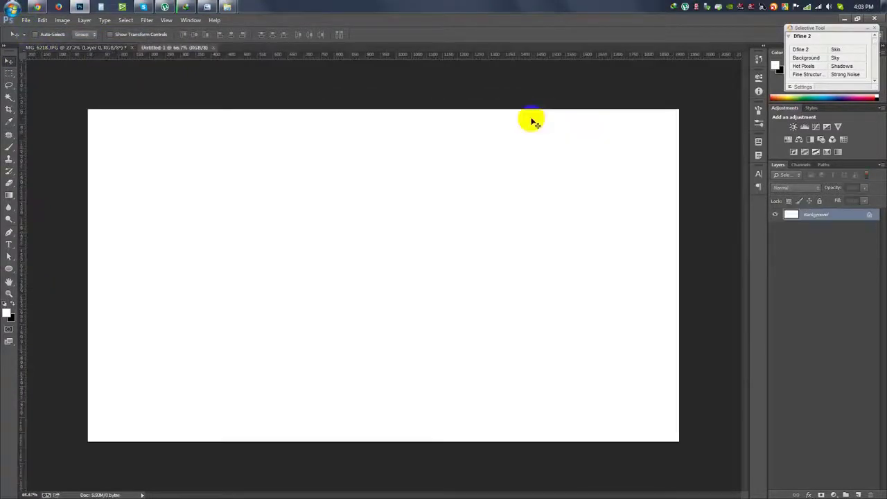
pyautogui.click(9, 109)
pyautogui.moveTo(383, 109); pyautogui.dragTo(391, 72)
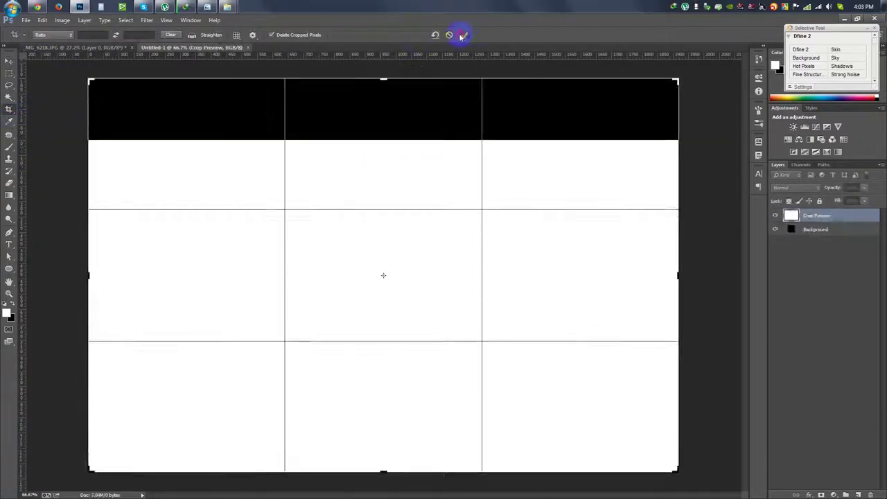
pyautogui.click(462, 36)
pyautogui.click(9, 61)
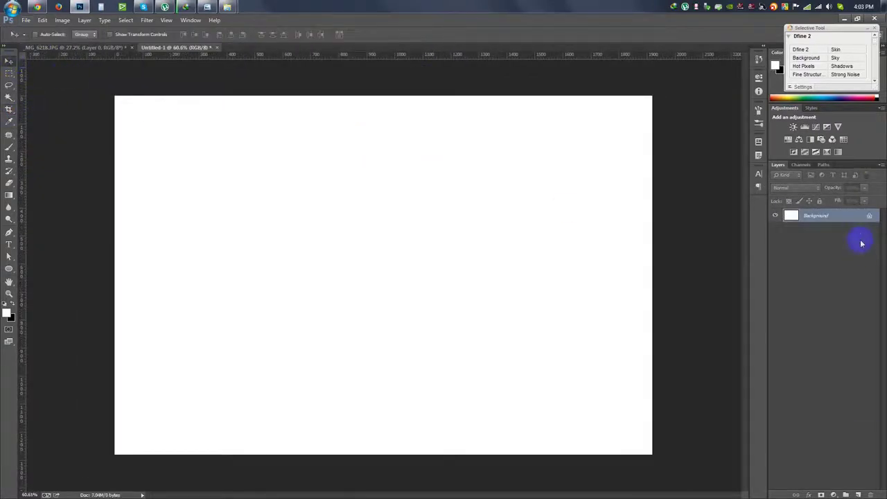
pyautogui.click(832, 494)
# Step: Add a Black-White gradient fill layer with Radial style, Reverse ticked, and slightly rotated angle
pyautogui.click(819, 313)
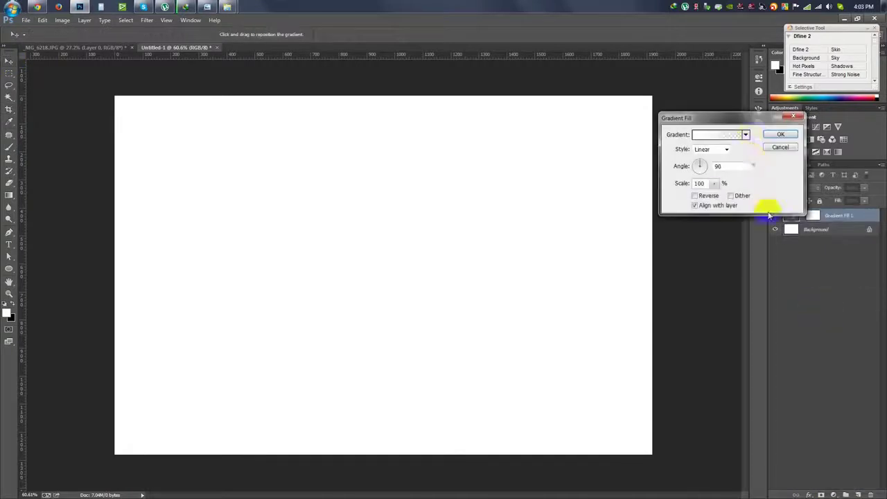
pyautogui.click(747, 135)
pyautogui.click(581, 147)
pyautogui.click(716, 137)
pyautogui.click(720, 149)
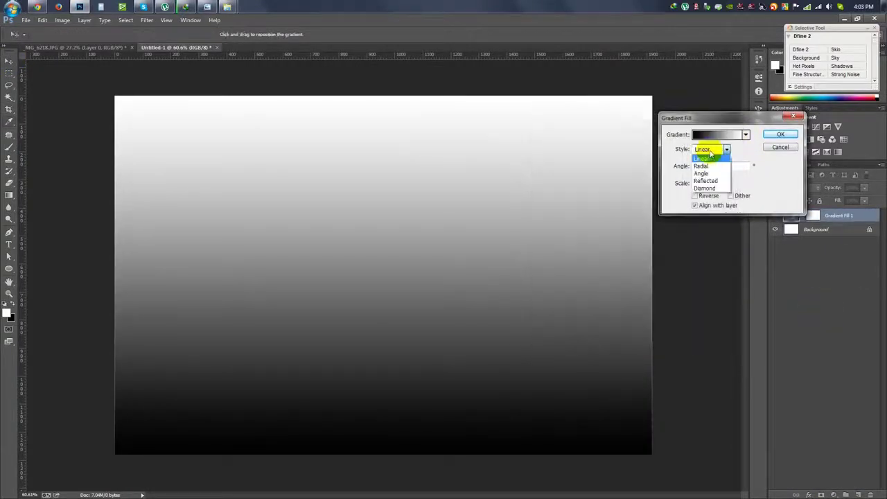
pyautogui.click(705, 167)
pyautogui.click(696, 195)
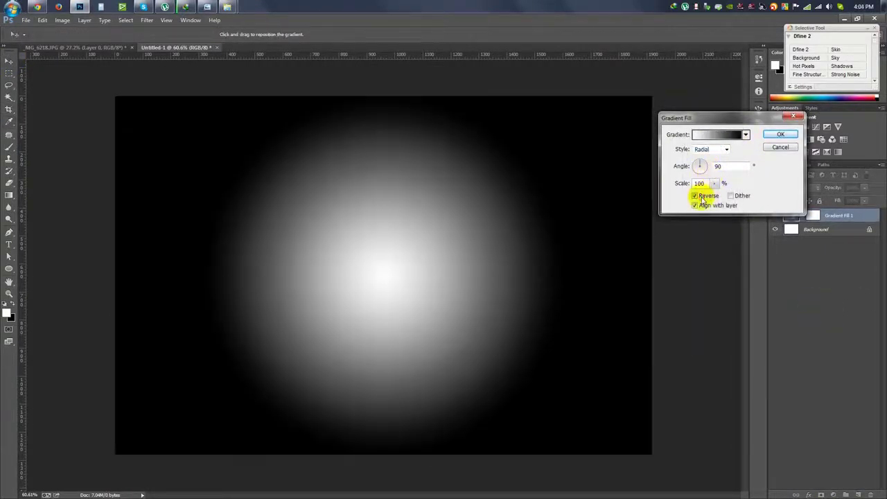
pyautogui.click(732, 196)
pyautogui.moveTo(700, 161)
pyautogui.mouseDown()
pyautogui.moveTo(718, 172)
pyautogui.moveTo(720, 191)
pyautogui.mouseUp()
pyautogui.click(780, 133)
# Step: Convert the gradient layer to a smart object and squash it into the canvas's upper part
pyautogui.rightClick(846, 216)
pyautogui.click(781, 219)
pyautogui.rightClick(828, 216)
pyautogui.click(584, 219)
pyautogui.hotkey('ctrl', 't')
pyautogui.moveTo(383, 454); pyautogui.dragTo(392, 326)
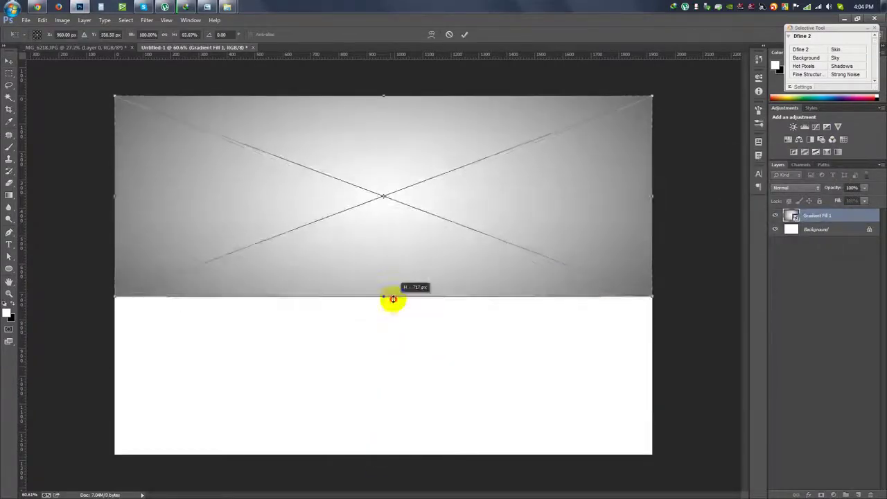
pyautogui.click(464, 34)
# Step: Duplicate the gradient into the lower half and reshape it in perspective as a floor
pyautogui.hotkey('ctrl', 'j')
pyautogui.moveTo(500, 162); pyautogui.dragTo(481, 307)
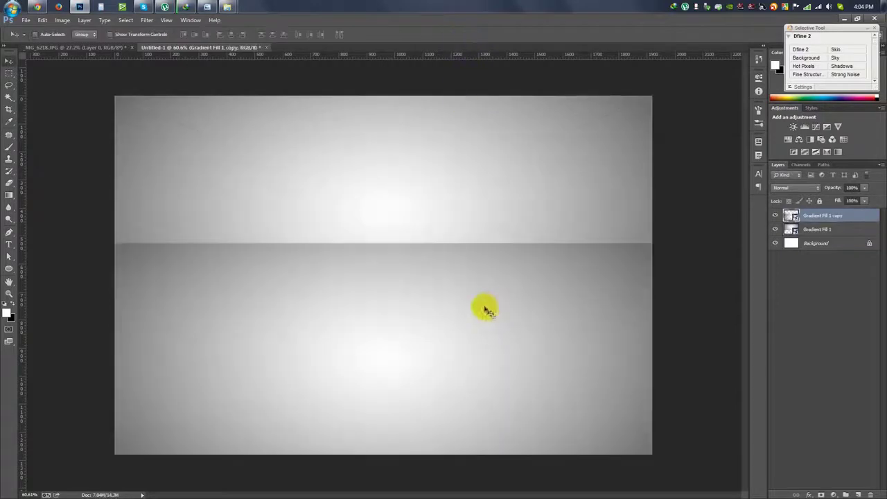
pyautogui.hotkey('ctrl', 't')
pyautogui.moveTo(397, 239); pyautogui.dragTo(383, 323)
pyautogui.hotkey('ctrl', '-')
pyautogui.moveTo(550, 395); pyautogui.dragTo(686, 382)
pyautogui.click(464, 34)
pyautogui.hotkey('ctrl', '+')
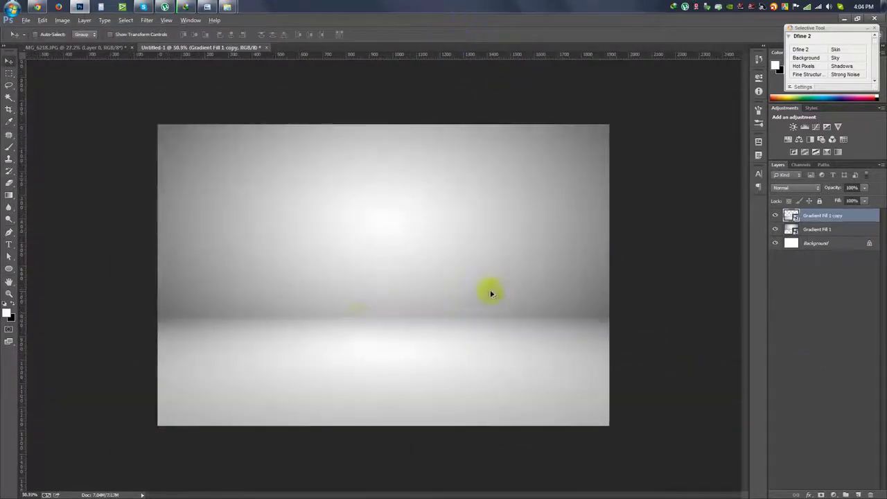
# Step: Move both gradient layers down and stretch Gradient Fill 1's top edge over the white band
pyautogui.keyDown('shift'); pyautogui.click(794, 232); pyautogui.keyUp('shift')
pyautogui.moveTo(584, 242); pyautogui.dragTo(439, 249)
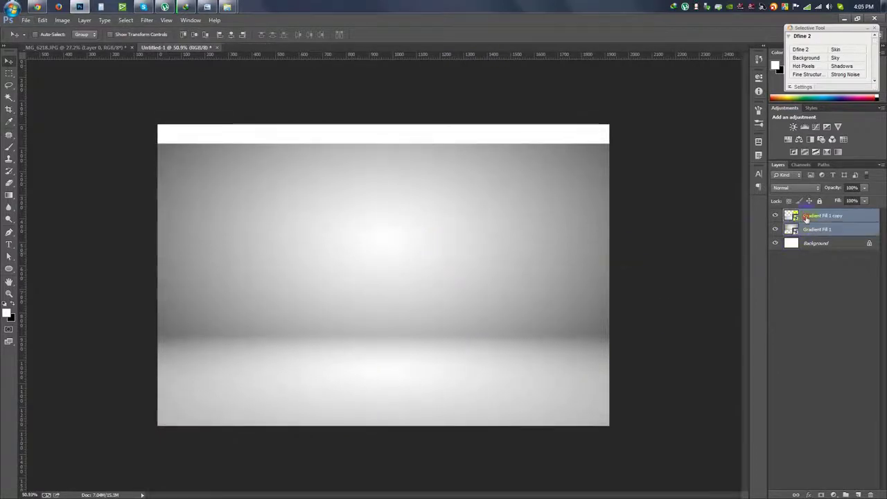
pyautogui.click(792, 214)
pyautogui.hotkey('ctrl', 't')
pyautogui.click(818, 229)
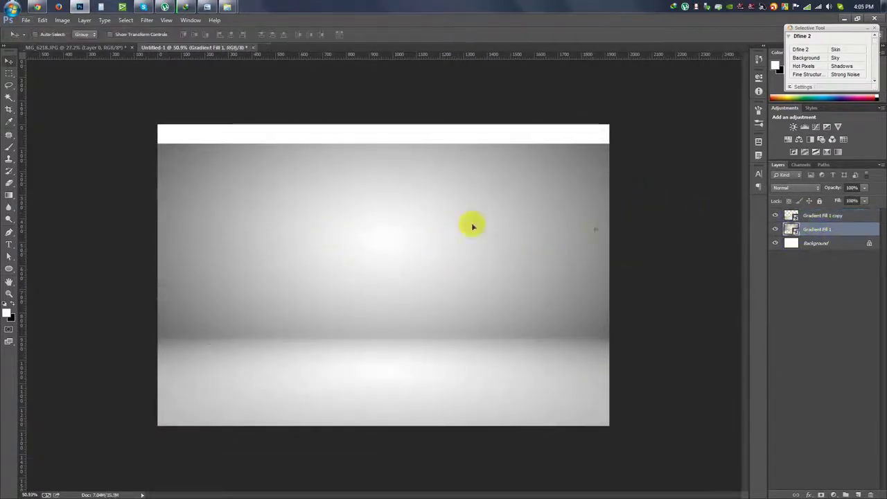
pyautogui.hotkey('ctrl', 't')
pyautogui.moveTo(384, 143); pyautogui.dragTo(386, 124)
pyautogui.press('Return')
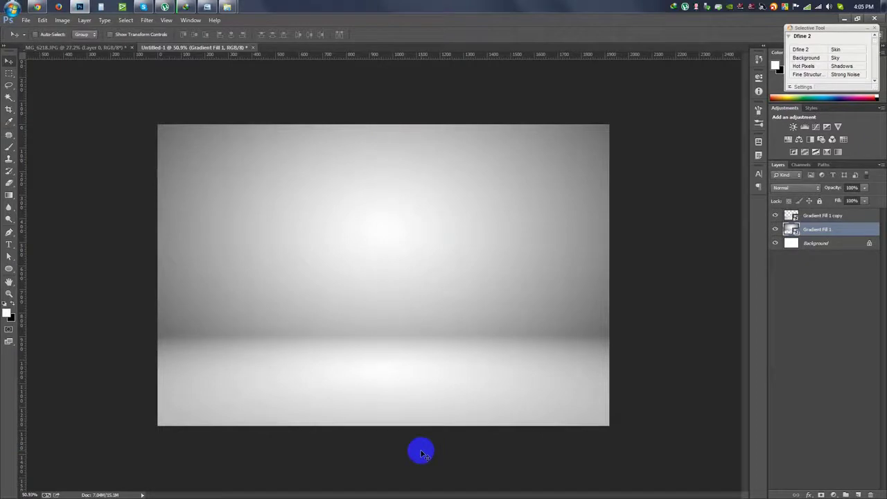
# Step: Bring the man's layer into Untitled-1 above the gradients and convert it to a Smart Object
pyautogui.click(78, 47)
pyautogui.moveTo(383, 230)
pyautogui.mouseDown()
pyautogui.moveTo(239, 47)
pyautogui.moveTo(418, 197)
pyautogui.mouseUp()
pyautogui.moveTo(830, 231); pyautogui.dragTo(828, 217)
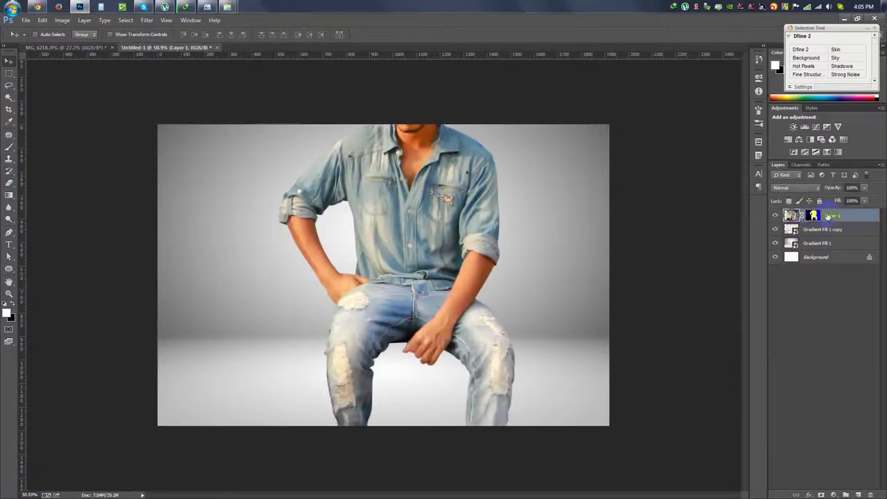
pyautogui.rightClick(851, 218)
pyautogui.click(792, 217)
# Step: Scale the man to about 50% and centre him on the backdrop
pyautogui.hotkey('ctrl', 't')
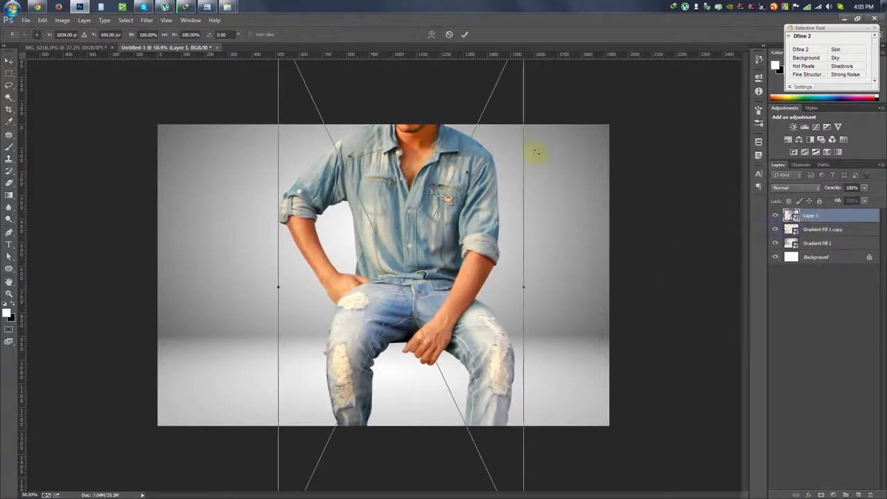
pyautogui.moveTo(131, 36); pyautogui.dragTo(109, 49)
pyautogui.moveTo(415, 274)
pyautogui.mouseDown()
pyautogui.moveTo(401, 249)
pyautogui.moveTo(386, 252)
pyautogui.mouseUp()
pyautogui.moveTo(441, 158); pyautogui.dragTo(447, 145)
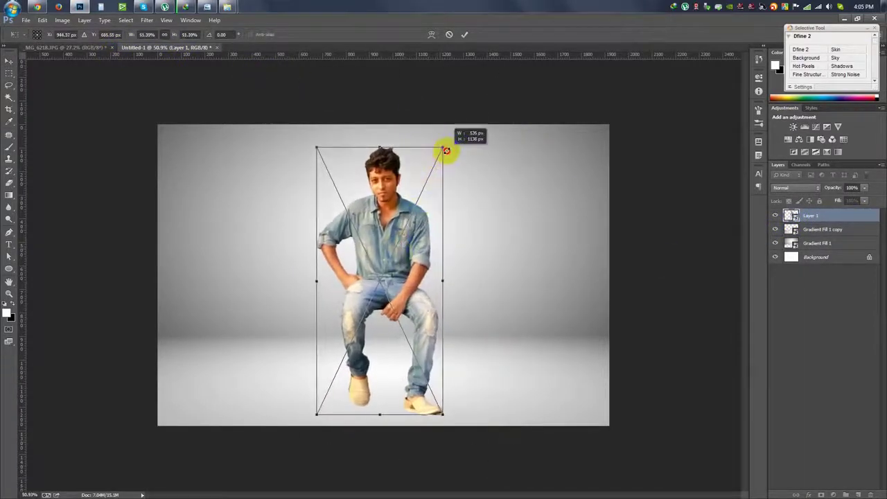
pyautogui.moveTo(410, 183)
pyautogui.mouseDown()
pyautogui.moveTo(455, 174)
pyautogui.moveTo(396, 158)
pyautogui.mouseUp()
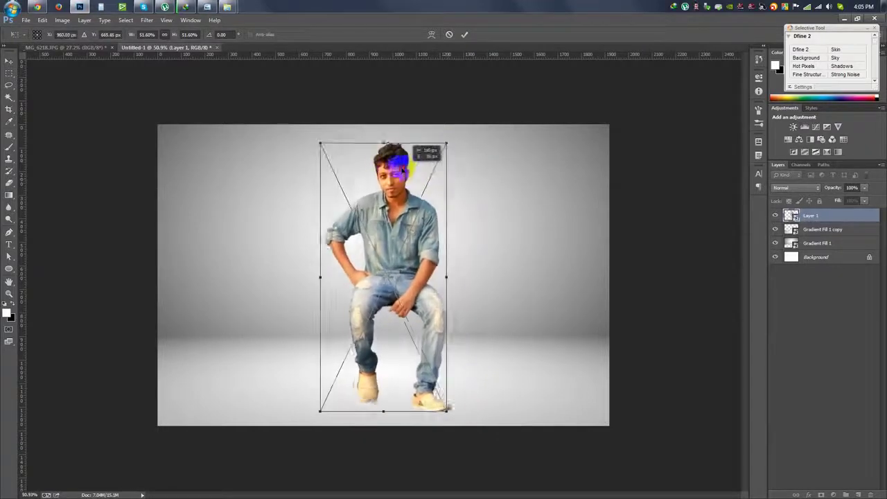
pyautogui.moveTo(455, 139); pyautogui.dragTo(442, 152)
pyautogui.click(464, 34)
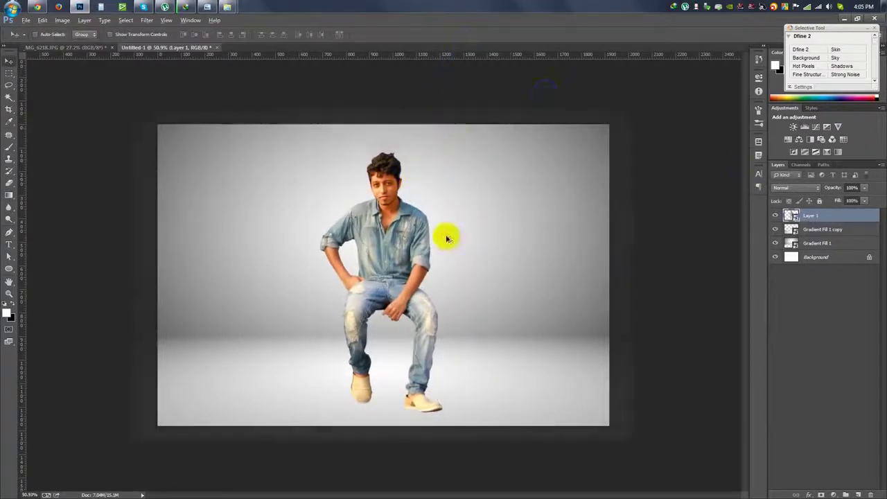
pyautogui.scroll(3, 400, 166)
# Step: Search Google for 'speaker image png' and scroll through the Images results
pyautogui.scroll(2, 374, 146)
pyautogui.scroll(-3, 396, 182)
pyautogui.scroll(-2, 396, 188)
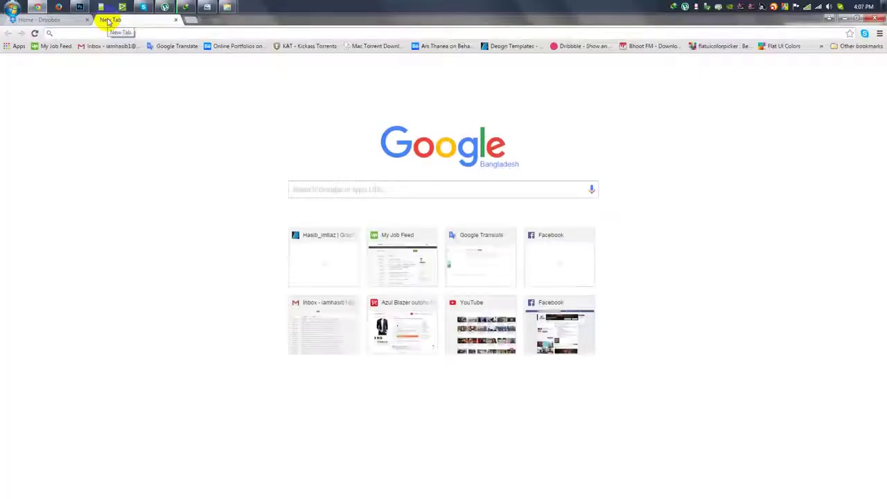
pyautogui.write('spker')
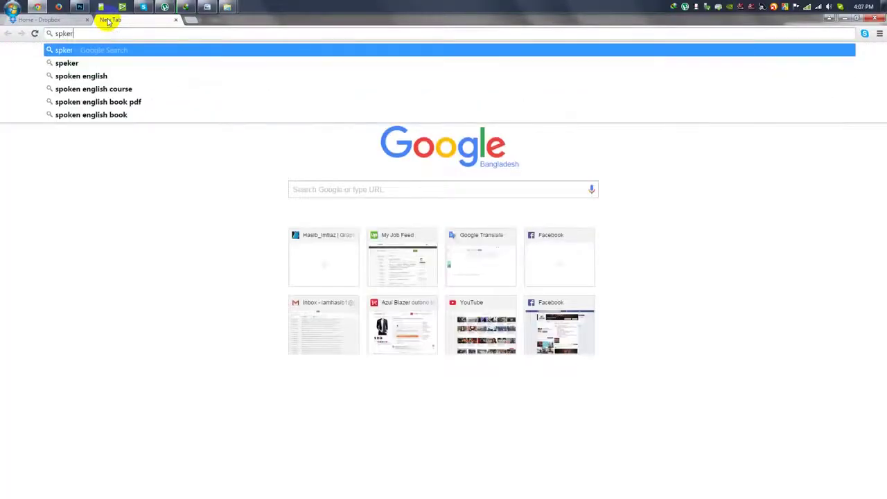
pyautogui.press('BackSpace')
pyautogui.press('BackSpace')
pyautogui.press('BackSpace')
pyautogui.write('eker png')
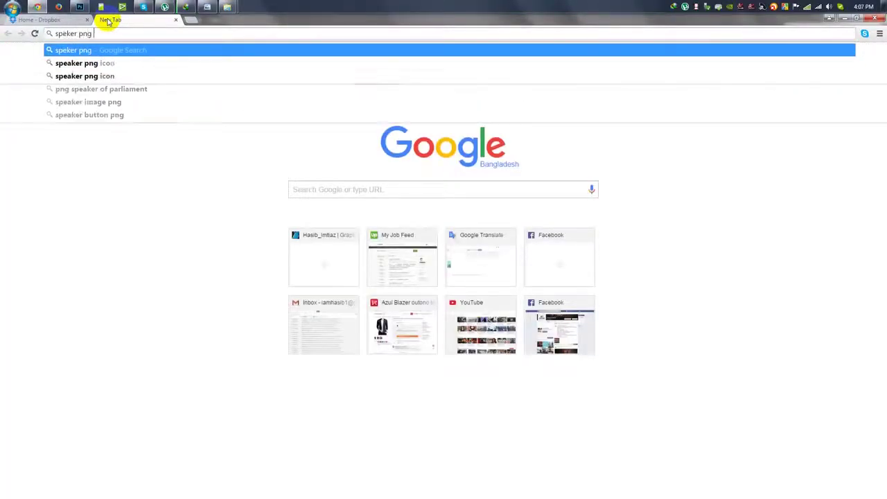
pyautogui.press('Down')
pyautogui.press('Down')
pyautogui.press('Down')
pyautogui.press('Down')
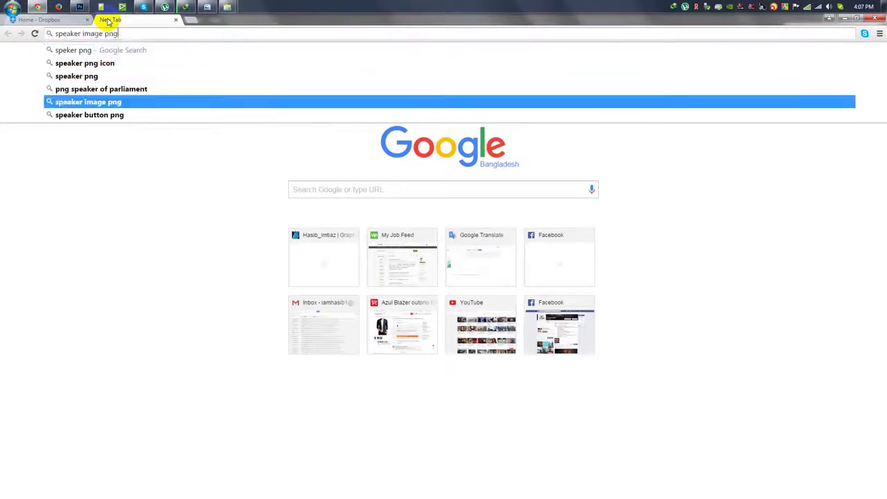
pyautogui.press('Return')
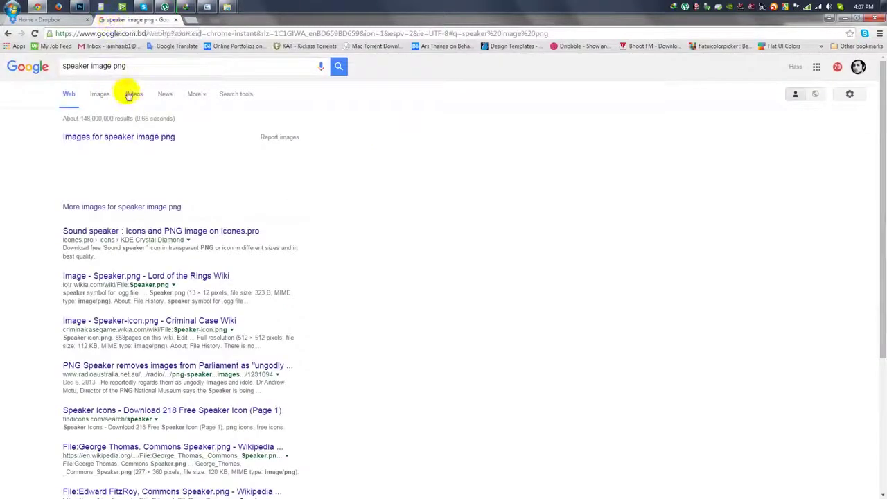
pyautogui.click(101, 95)
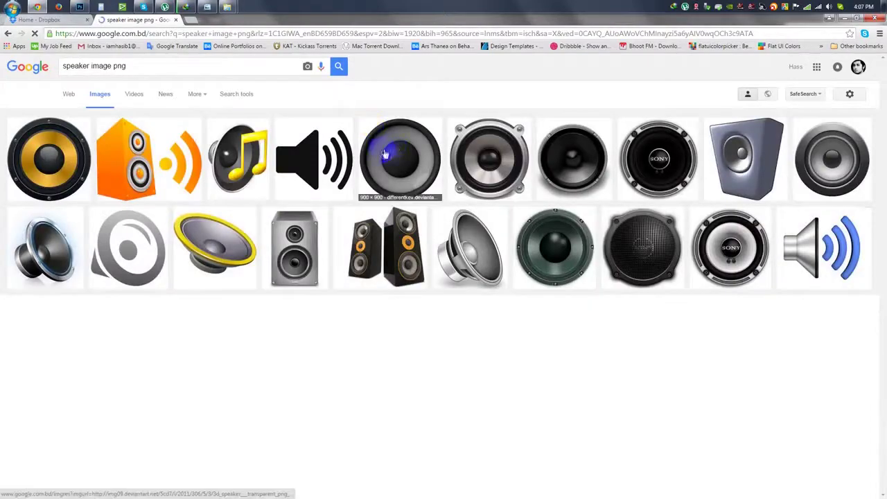
pyautogui.scroll(-2, 378, 155)
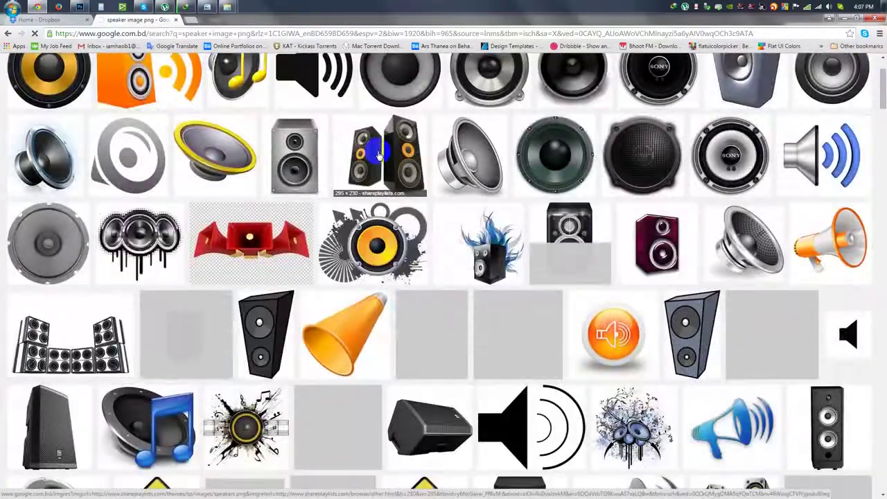
pyautogui.scroll(-4, 379, 156)
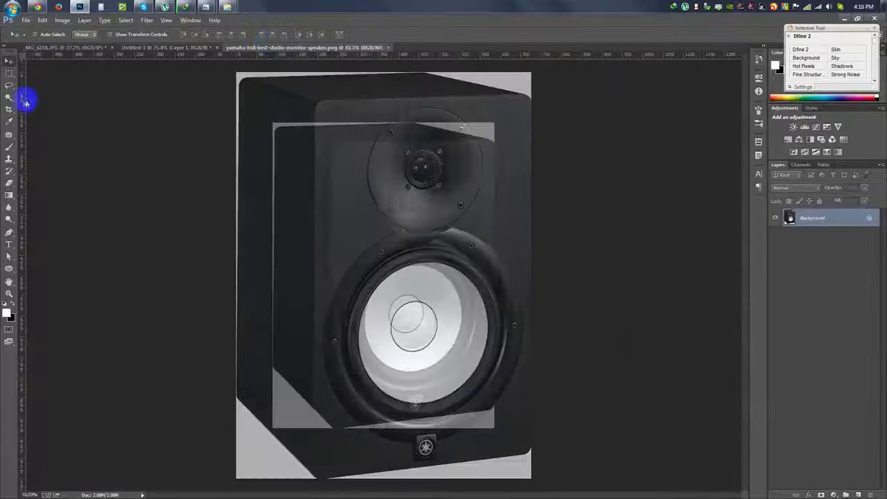
# Step: Magic Wand the speaker's white background and mask it away
pyautogui.click(9, 97)
pyautogui.click(301, 129)
pyautogui.click(293, 386)
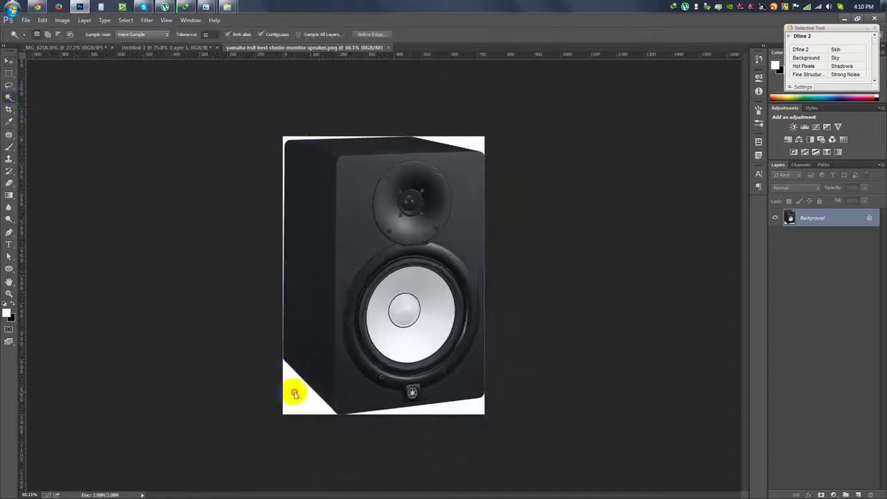
pyautogui.click(425, 415)
pyautogui.click(485, 202)
pyautogui.click(288, 140)
pyautogui.click(821, 494)
# Step: Drag the speaker into Untitled-1 below the man's layer, shrink it, and place it beneath him
pyautogui.click(9, 61)
pyautogui.moveTo(256, 160)
pyautogui.mouseDown()
pyautogui.moveTo(295, 196)
pyautogui.moveTo(332, 213)
pyautogui.mouseUp()
pyautogui.hotkey('ctrl', '-')
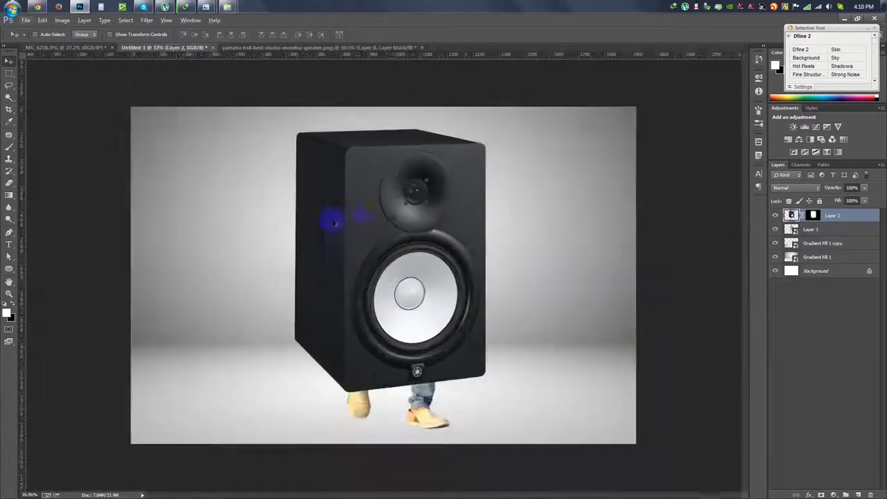
pyautogui.moveTo(824, 242)
pyautogui.mouseDown()
pyautogui.moveTo(830, 248)
pyautogui.moveTo(828, 234)
pyautogui.mouseUp()
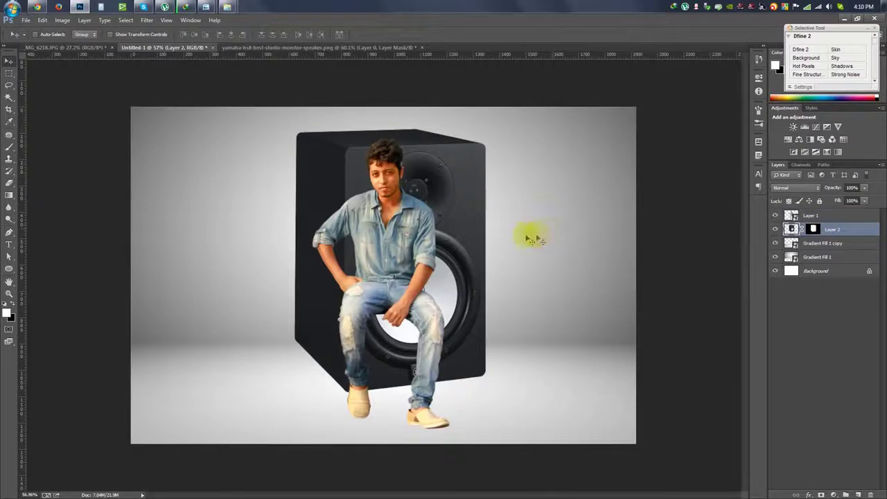
pyautogui.hotkey('ctrl', 't')
pyautogui.moveTo(483, 125); pyautogui.dragTo(410, 324)
pyautogui.moveTo(348, 309); pyautogui.dragTo(410, 330)
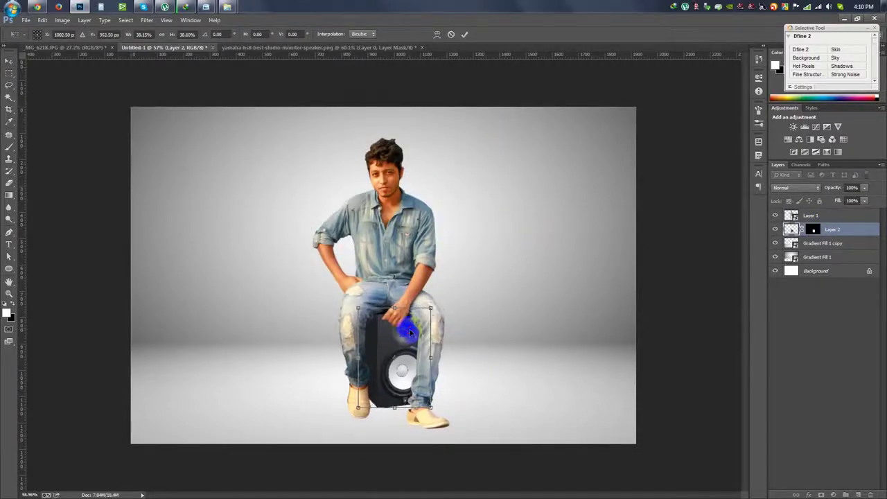
# Step: Fine-tune the speaker to about 37% scale, commit, and close its source document
pyautogui.scroll(2, 410, 333)
pyautogui.scroll(2, 415, 353)
pyautogui.scroll(-3, 747, 302)
pyautogui.moveTo(483, 446)
pyautogui.mouseDown()
pyautogui.moveTo(496, 440)
pyautogui.moveTo(484, 424)
pyautogui.mouseUp()
pyautogui.moveTo(401, 371); pyautogui.dragTo(403, 375)
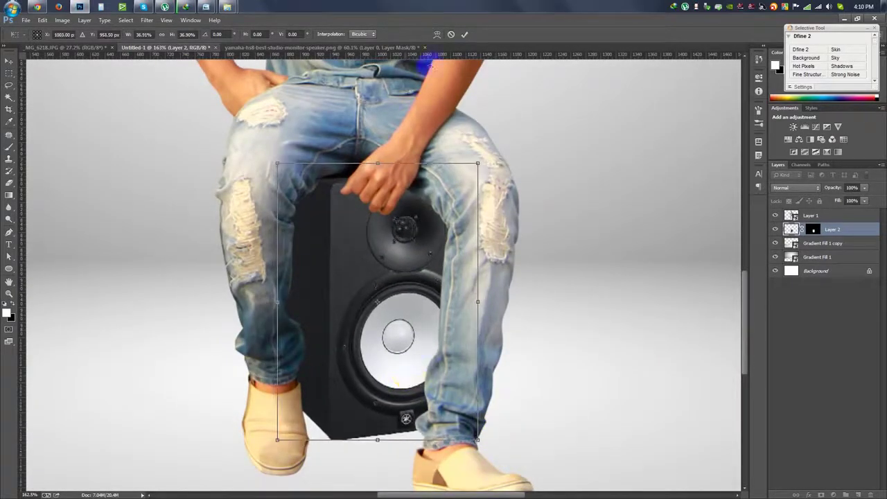
pyautogui.click(464, 34)
pyautogui.scroll(-5, 406, 415)
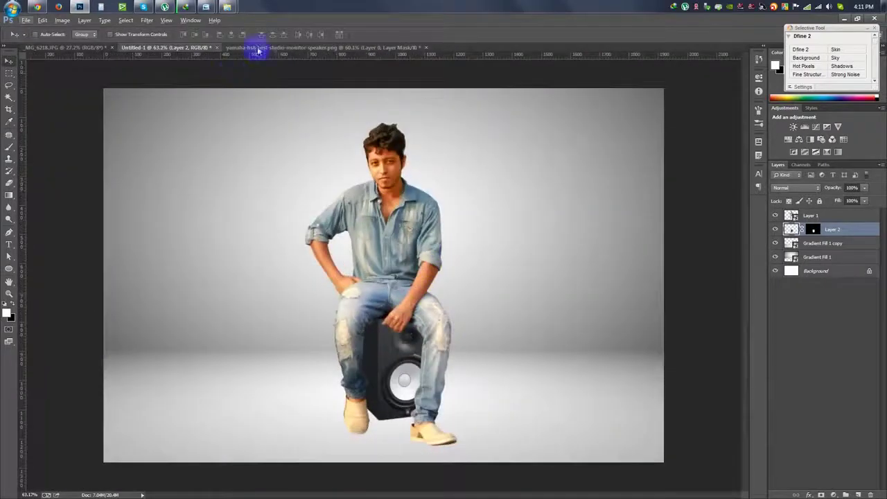
pyautogui.click(258, 47)
pyautogui.click(425, 47)
# Step: Close the speaker file without saving, then preview the HOME LOUDSPEAKERS image in Chrome
pyautogui.click(452, 198)
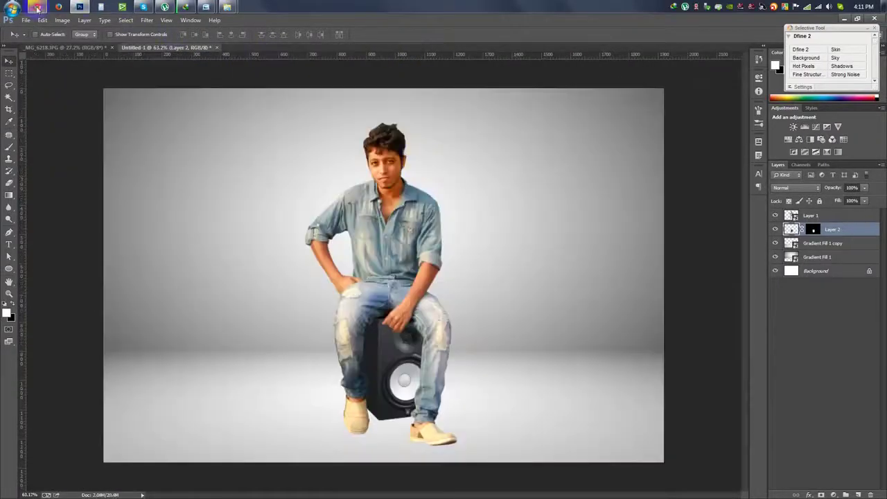
pyautogui.click(37, 7)
pyautogui.scroll(5, 363, 202)
pyautogui.scroll(2, 364, 202)
pyautogui.scroll(1, 364, 205)
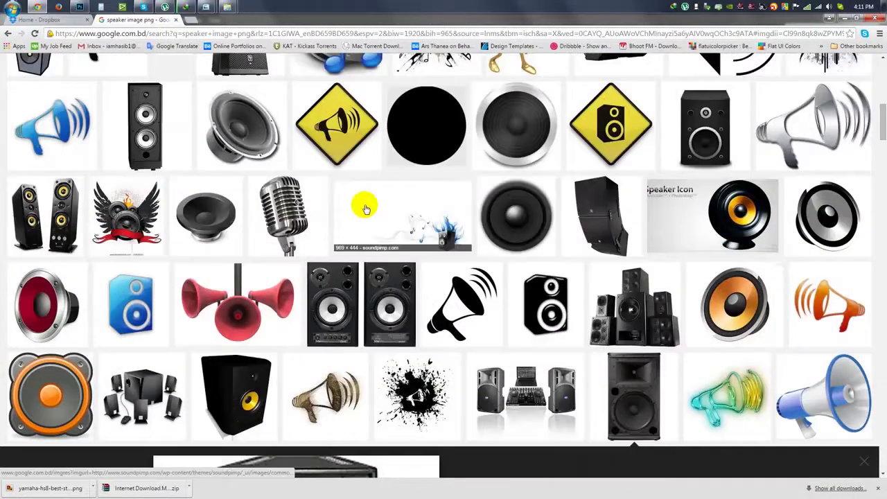
pyautogui.scroll(-3, 366, 208)
pyautogui.scroll(-2, 504, 212)
pyautogui.click(633, 141)
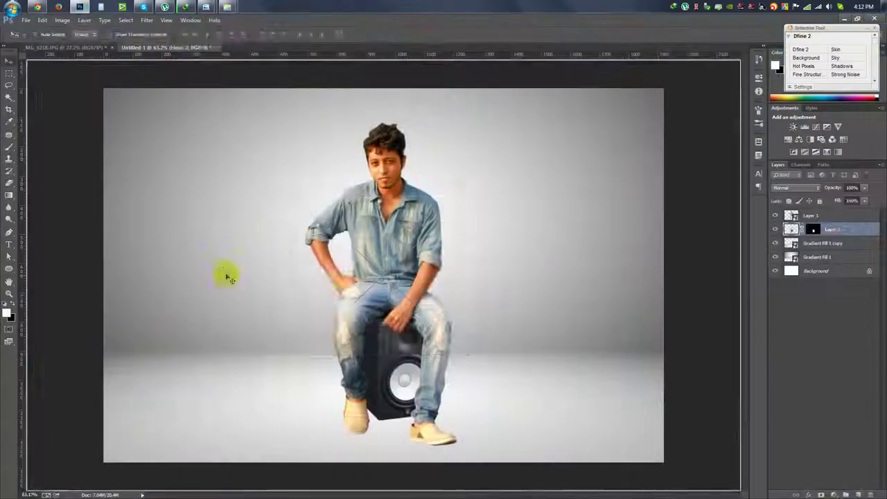
# Step: Place the home loudspeakers stack at about 151% size, behind the seat speaker
pyautogui.moveTo(33, 229); pyautogui.dragTo(207, 335)
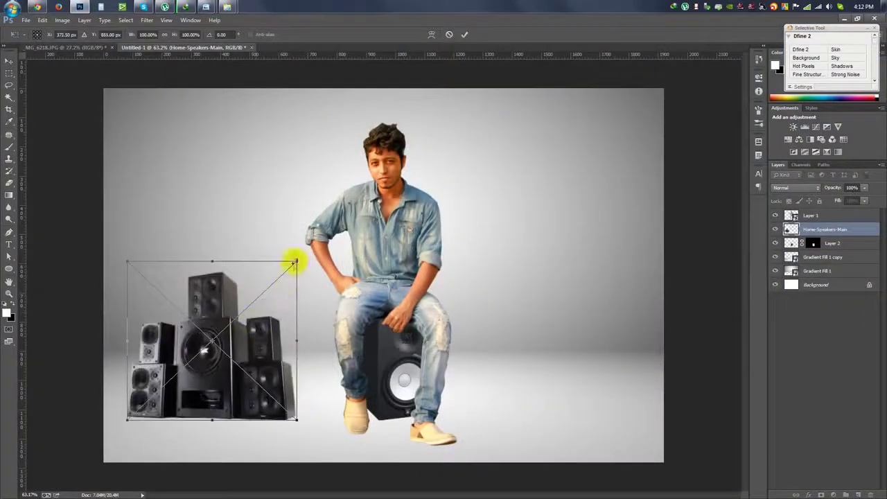
pyautogui.moveTo(297, 249); pyautogui.dragTo(300, 208)
pyautogui.moveTo(300, 317)
pyautogui.mouseDown()
pyautogui.moveTo(277, 285)
pyautogui.moveTo(305, 278)
pyautogui.mouseUp()
pyautogui.press('Return')
pyautogui.moveTo(824, 230); pyautogui.dragTo(808, 244)
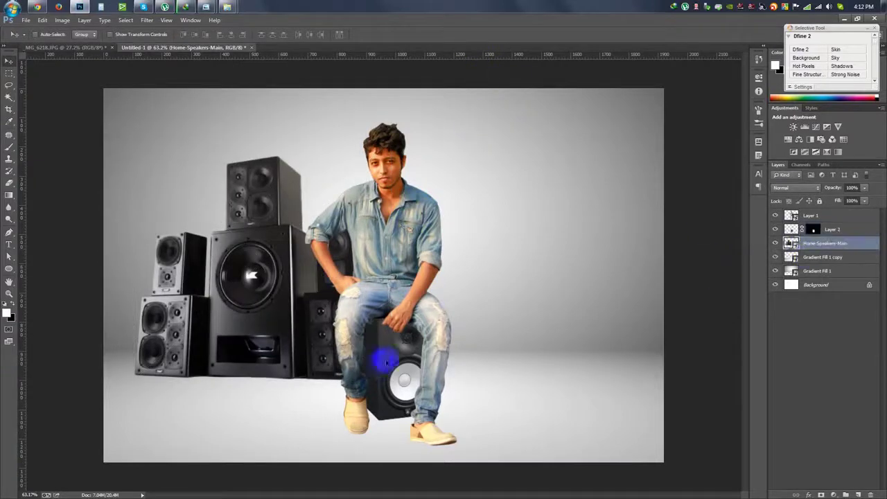
# Step: Add a horizontally flipped duplicate of the speaker stack on the right side
pyautogui.moveTo(377, 311)
pyautogui.mouseDown()
pyautogui.moveTo(469, 318)
pyautogui.moveTo(557, 346)
pyautogui.moveTo(539, 351)
pyautogui.mouseUp()
pyautogui.hotkey('ctrl', 't')
pyautogui.rightClick(469, 319)
pyautogui.click(485, 455)
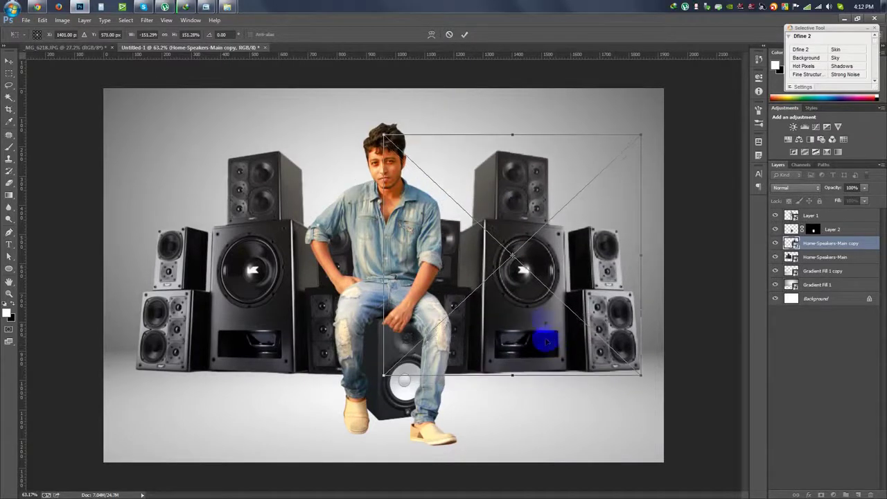
pyautogui.click(464, 34)
# Step: Reposition the left and right speaker stacks so they close in around the man
pyautogui.keyDown('shift'); pyautogui.click(824, 257); pyautogui.keyUp('shift')
pyautogui.moveTo(524, 253); pyautogui.dragTo(451, 263)
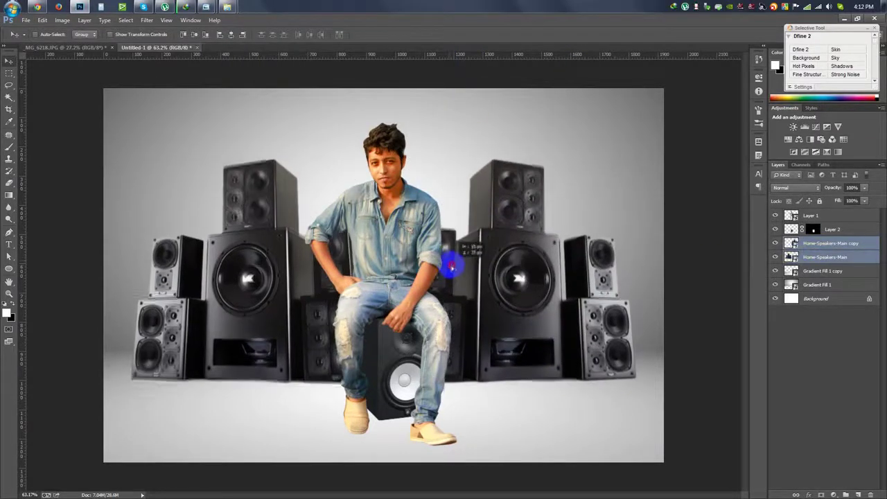
pyautogui.click(824, 257)
pyautogui.moveTo(528, 283)
pyautogui.mouseDown()
pyautogui.moveTo(604, 271)
pyautogui.moveTo(571, 252)
pyautogui.mouseUp()
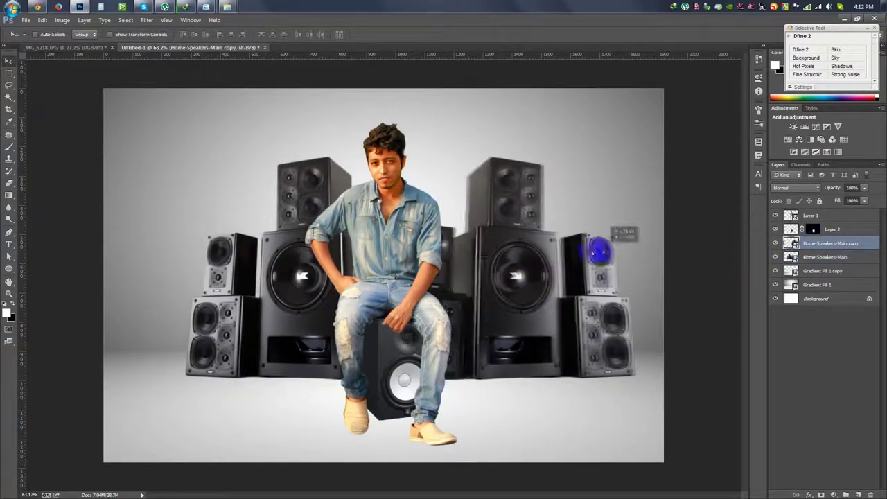
pyautogui.keyDown('shift'); pyautogui.click(825, 257); pyautogui.keyUp('shift')
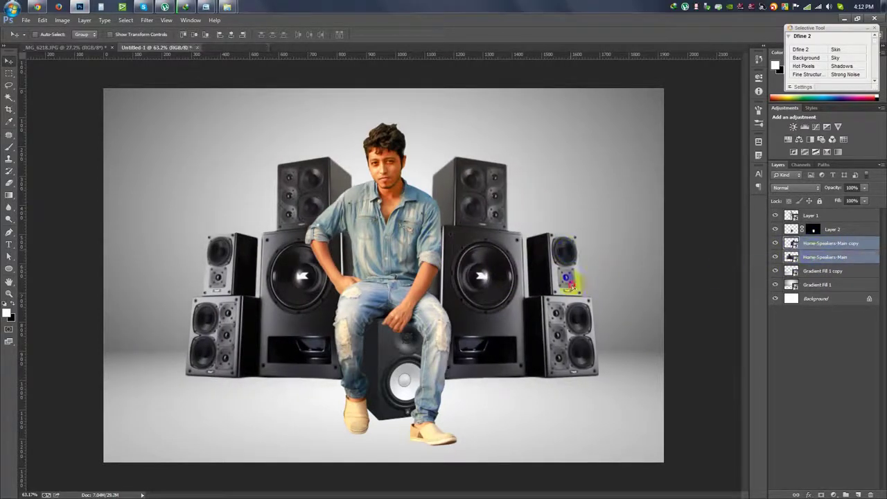
pyautogui.moveTo(579, 280); pyautogui.dragTo(574, 286)
# Step: Shift and slightly rotate both speaker stacks, then select Layer 1
pyautogui.hotkey('ctrl', 't')
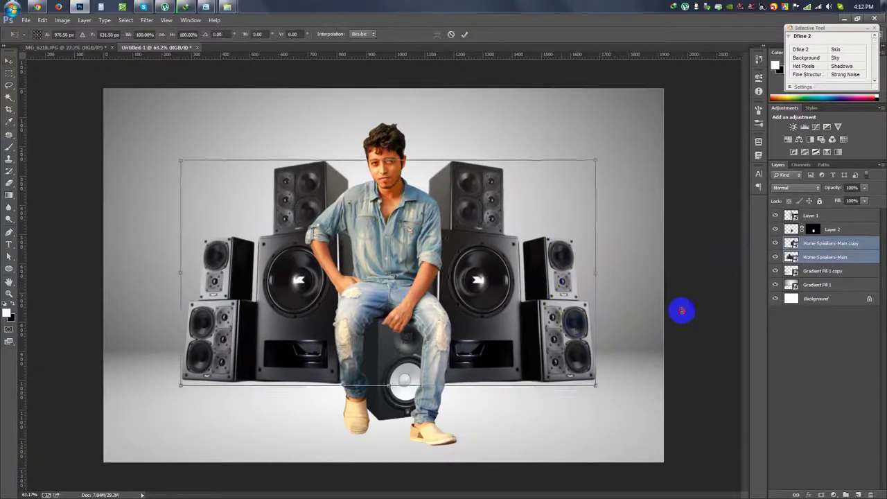
pyautogui.moveTo(681, 309); pyautogui.dragTo(681, 311)
pyautogui.press('Return')
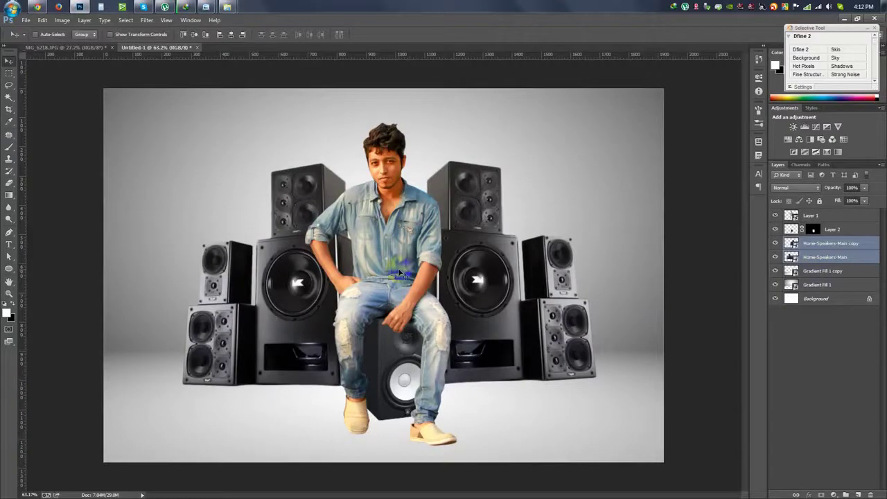
pyautogui.click(832, 218)
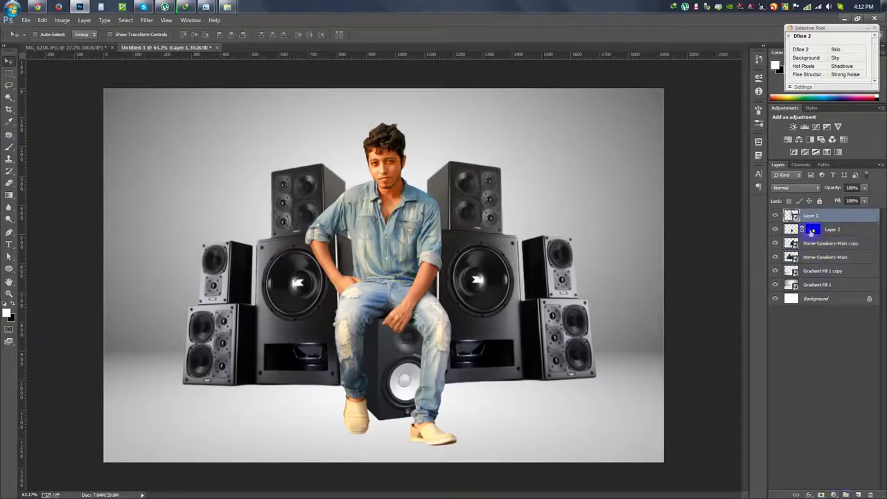
# Step: Add a Selective Color adjustment clipped to the man's Layer 1
pyautogui.click(834, 494)
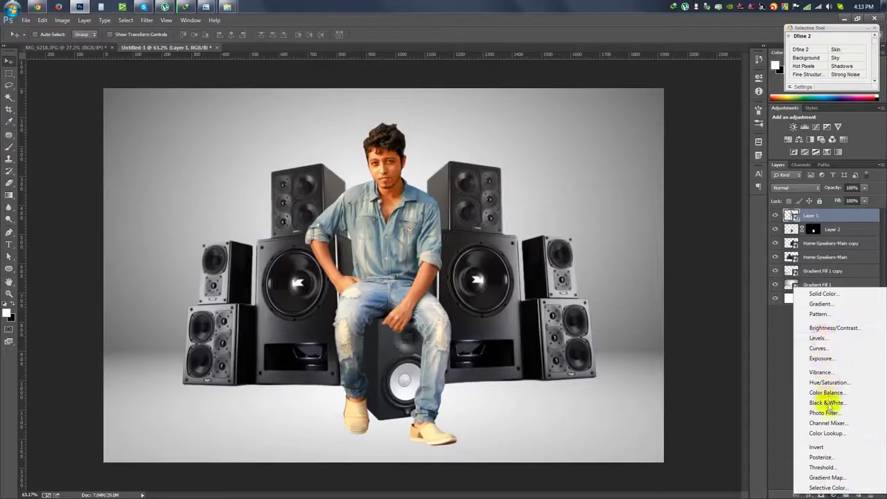
pyautogui.click(819, 487)
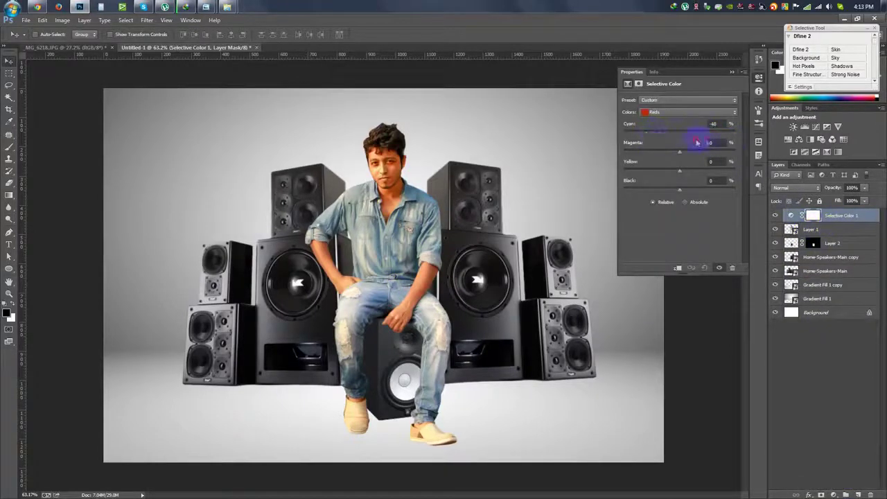
pyautogui.rightClick(860, 224)
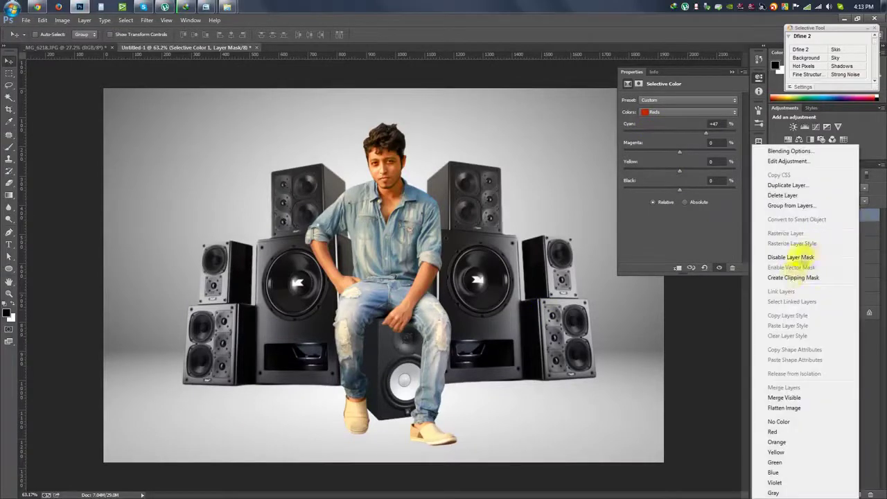
pyautogui.click(851, 277)
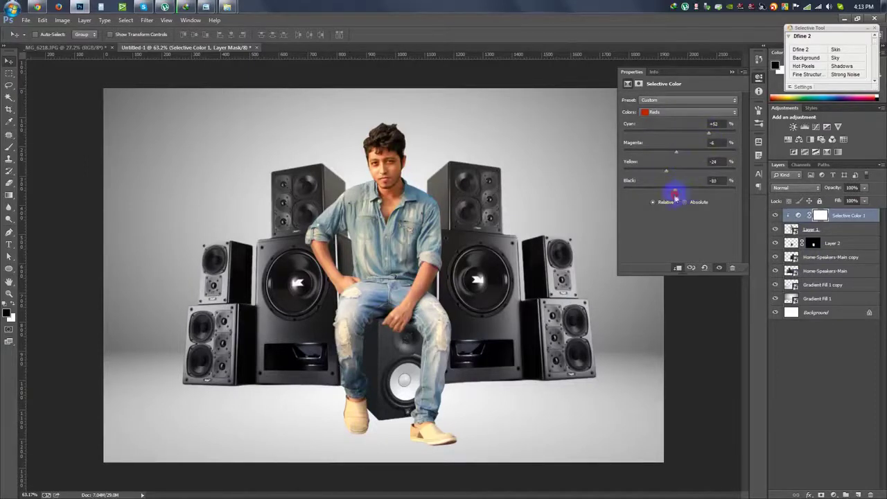
# Step: Add a Vibrance adjustment layer, then reselect Layer 1
pyautogui.click(832, 494)
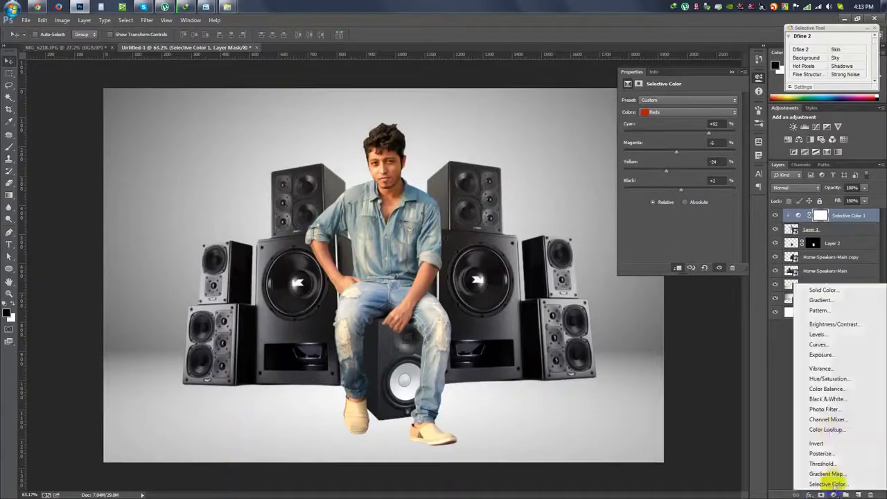
pyautogui.click(821, 369)
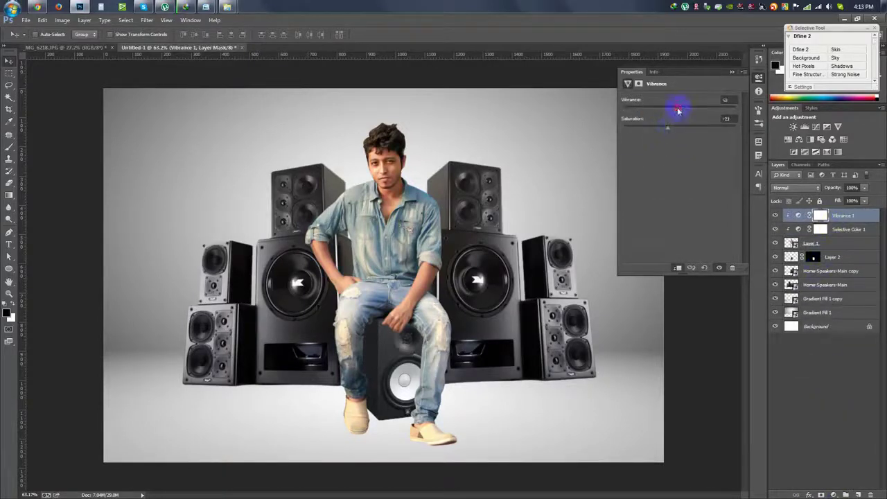
pyautogui.click(818, 242)
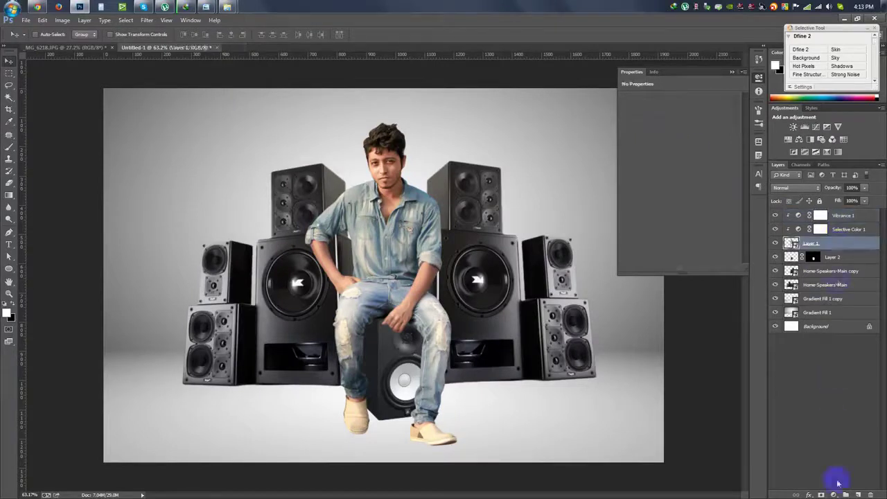
# Step: Add a Levels adjustment and set its grey point by sampling the man's forehead, face and hair
pyautogui.click(833, 494)
pyautogui.click(818, 340)
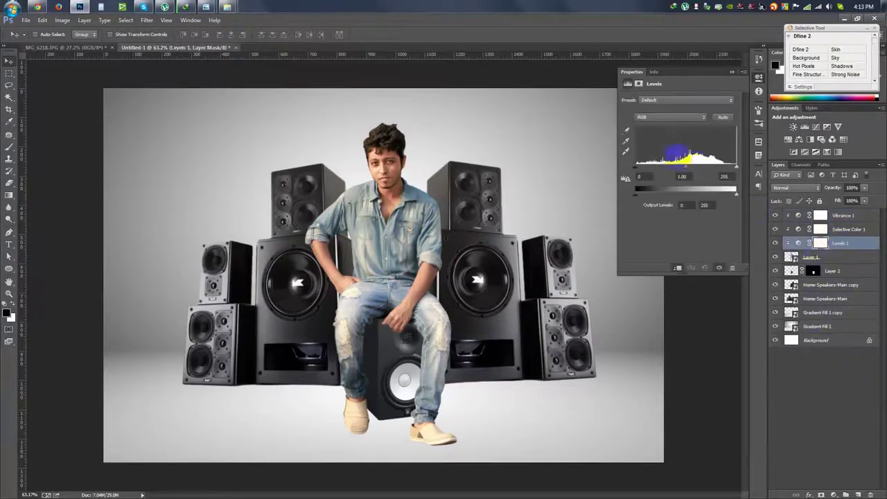
pyautogui.click(625, 140)
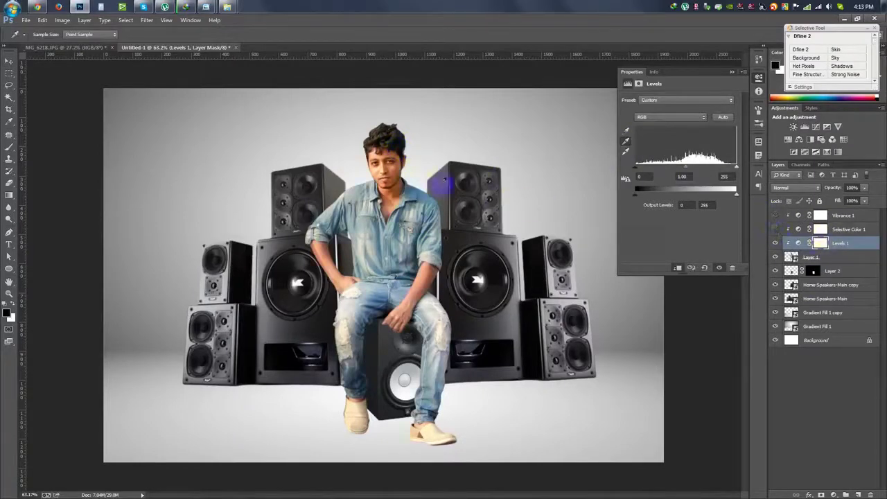
pyautogui.click(396, 148)
pyautogui.click(398, 152)
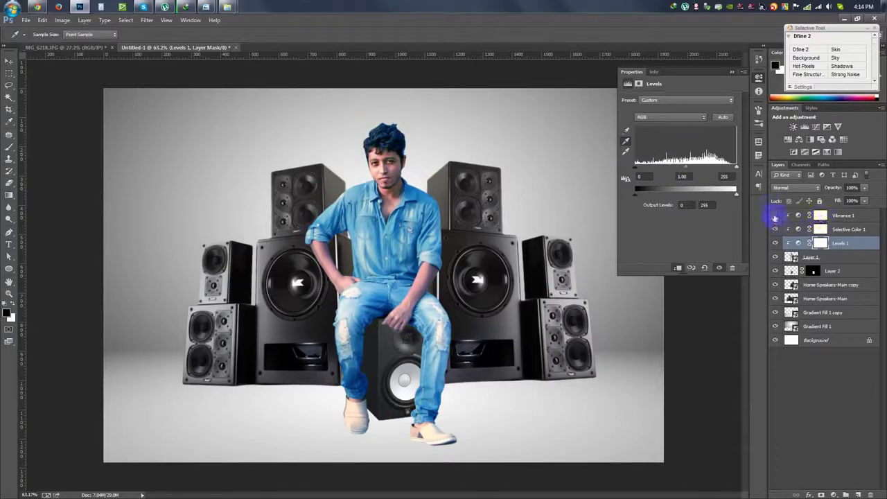
pyautogui.click(410, 151)
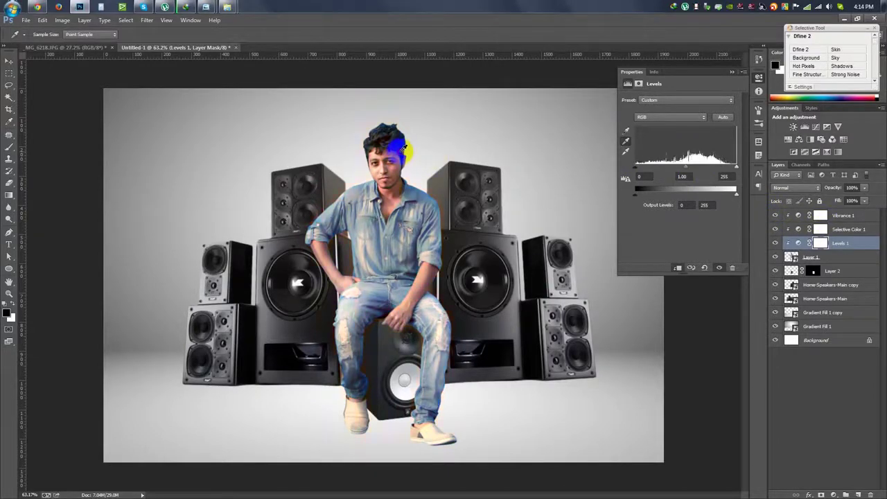
pyautogui.click(731, 71)
pyautogui.press('v')
pyautogui.scroll(2, 457, 274)
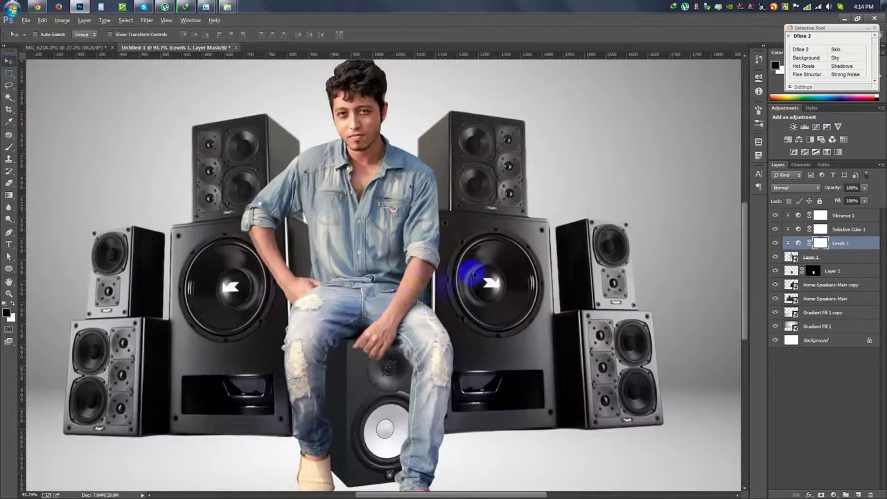
# Step: Duplicate the seat speaker's Layer 2 and rasterize the copy
pyautogui.scroll(2, 385, 144)
pyautogui.scroll(2, 386, 129)
pyautogui.scroll(2, 386, 198)
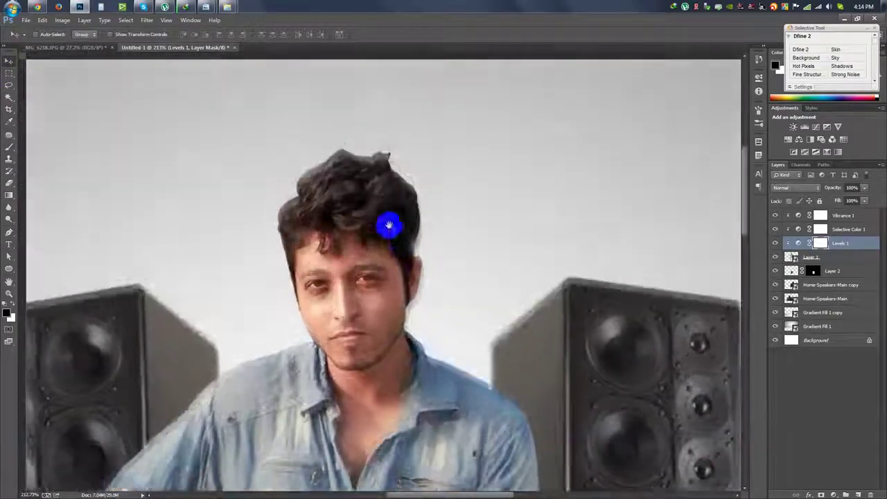
pyautogui.scroll(-8, 390, 224)
pyautogui.scroll(3, 386, 232)
pyautogui.scroll(3, 429, 402)
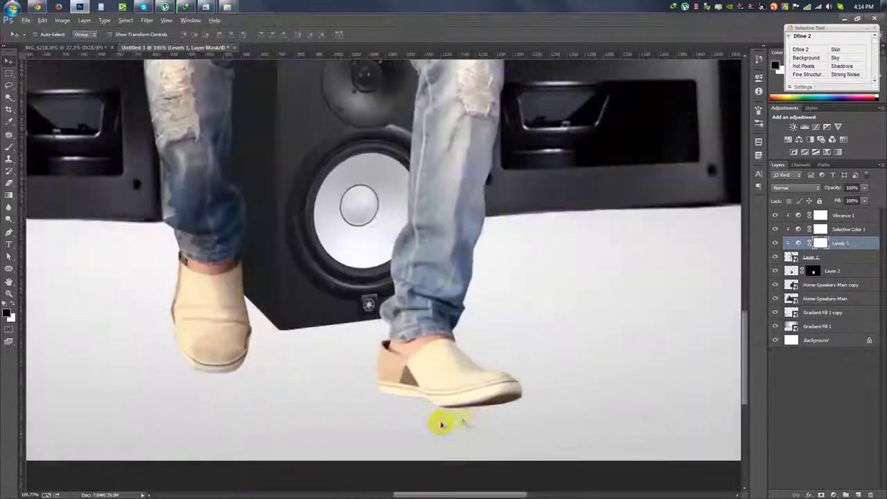
pyautogui.click(821, 257)
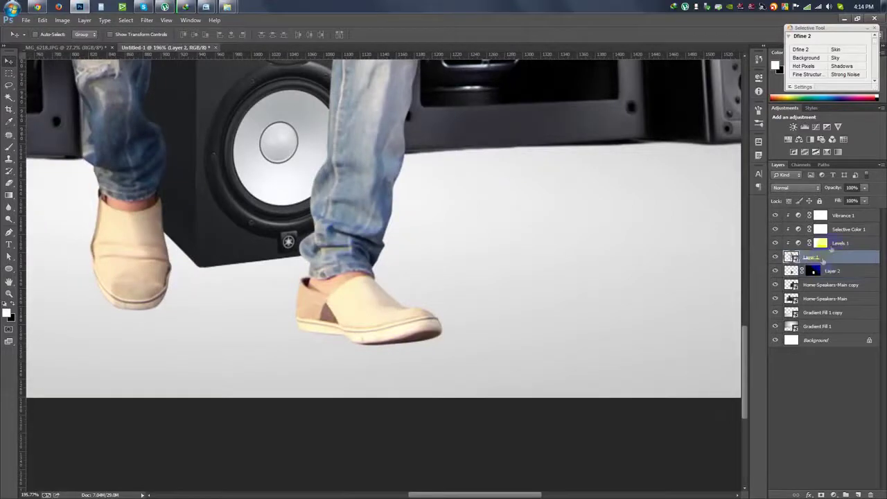
pyautogui.click(845, 274)
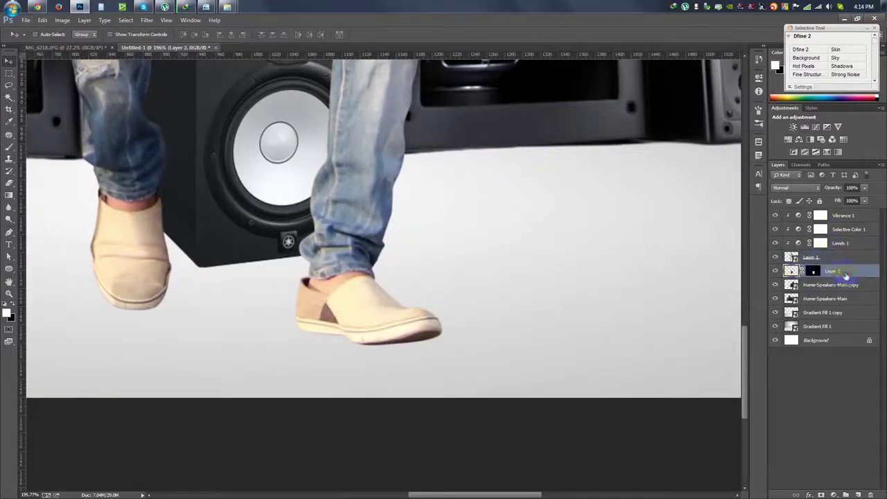
pyautogui.doubleClick(833, 273)
pyautogui.rightClick(811, 274)
pyautogui.click(728, 254)
pyautogui.rightClick(833, 271)
pyautogui.click(776, 257)
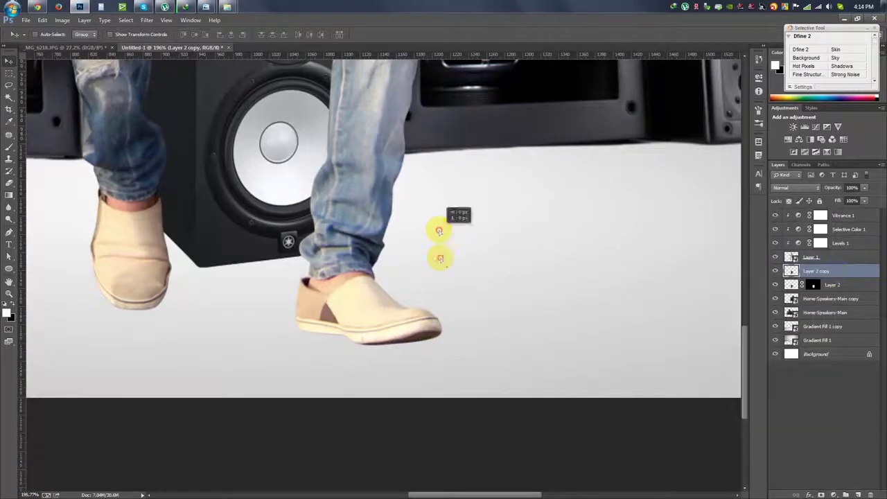
# Step: Fill the copy's outline with black and move it below Layer 2
pyautogui.keyDown('ctrl'); pyautogui.click(790, 271); pyautogui.keyUp('ctrl')
pyautogui.click(6, 319)
pyautogui.hotkey('alt', 'BackSpace')
pyautogui.hotkey('ctrl', '0')
pyautogui.scroll(3, 267, 232)
pyautogui.scroll(-2, 574, 404)
pyautogui.scroll(-3, 573, 401)
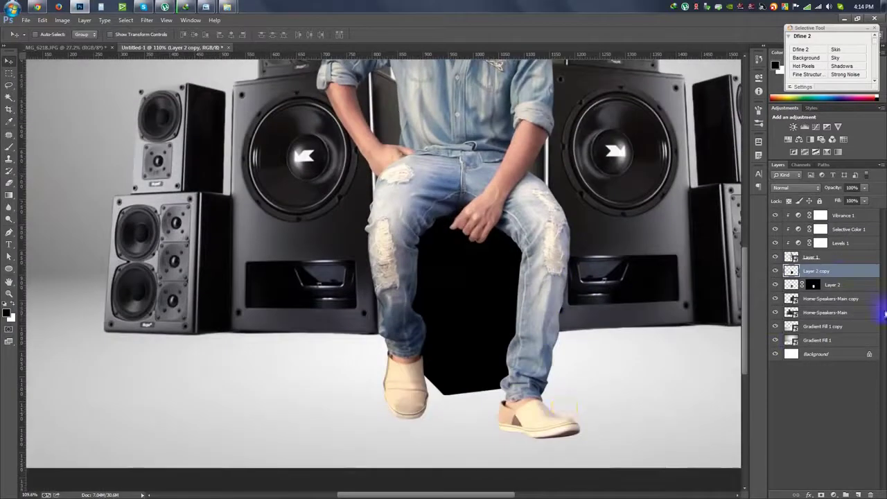
pyautogui.moveTo(816, 271); pyautogui.dragTo(825, 289)
# Step: Flip and skew the black shape down onto the floor as a slanted shadow
pyautogui.hotkey('ctrl', 't')
pyautogui.moveTo(477, 223); pyautogui.dragTo(629, 483)
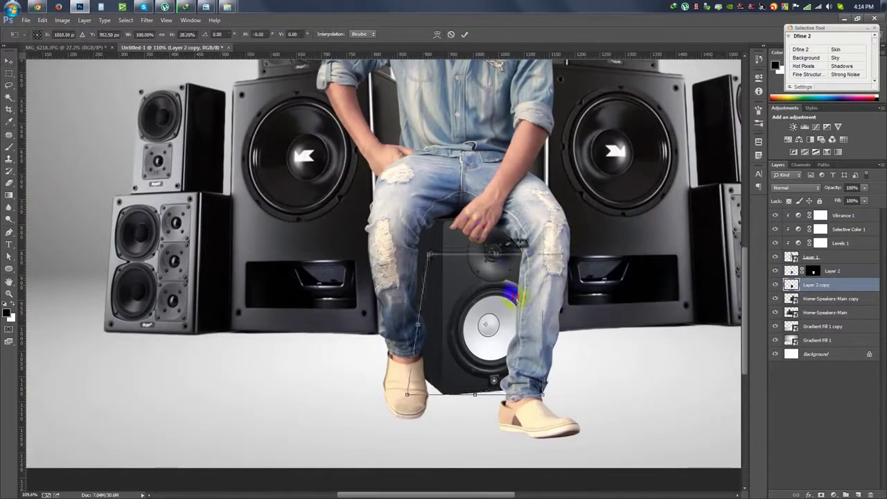
pyautogui.moveTo(629, 483); pyautogui.dragTo(460, 357)
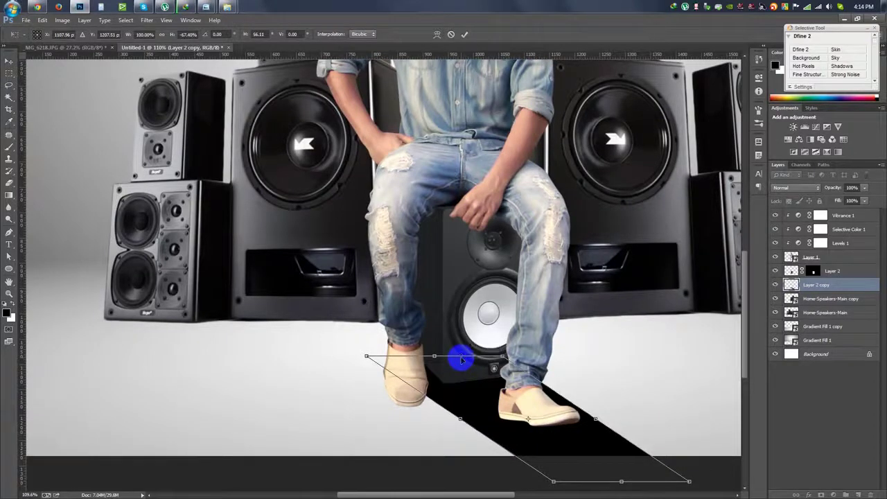
pyautogui.moveTo(537, 435); pyautogui.dragTo(582, 396)
pyautogui.press('Return')
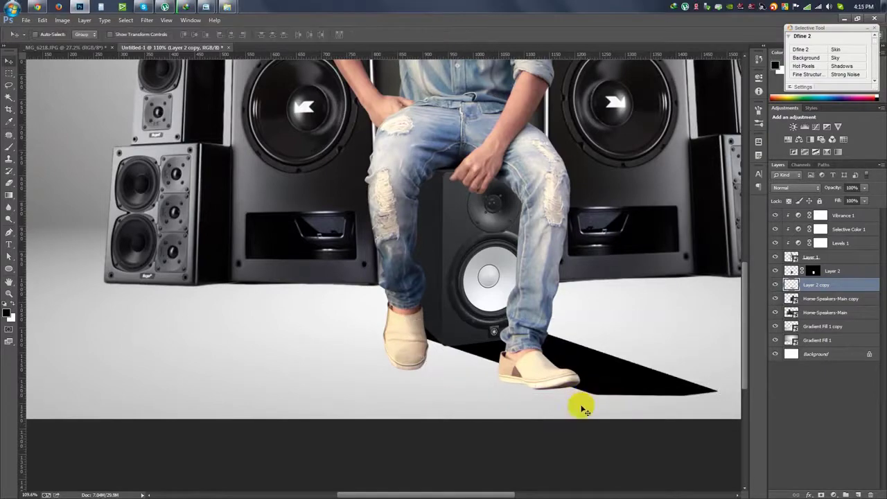
# Step: Lower the shadow layer's opacity to 28%
pyautogui.scroll(-2, 580, 406)
pyautogui.keyDown('alt'); pyautogui.scroll(2, 589, 395); pyautogui.keyUp('alt')
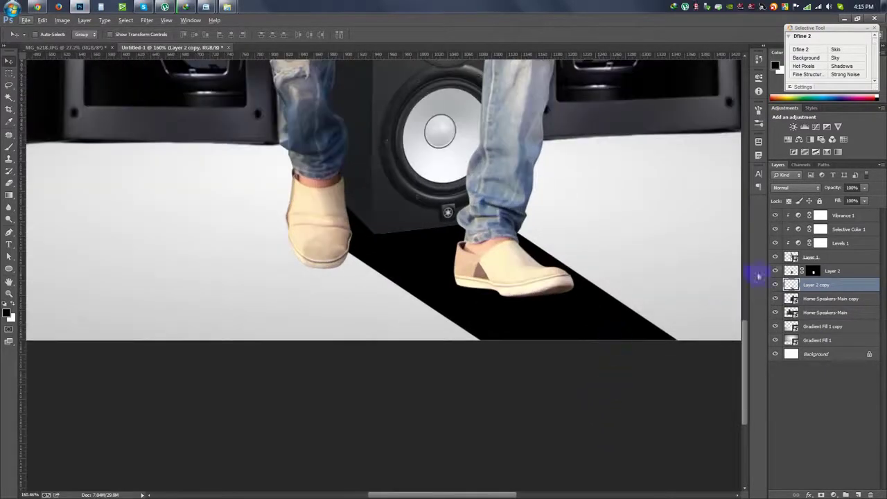
pyautogui.moveTo(835, 190); pyautogui.dragTo(803, 189)
pyautogui.click(140, 25)
pyautogui.moveTo(151, 127)
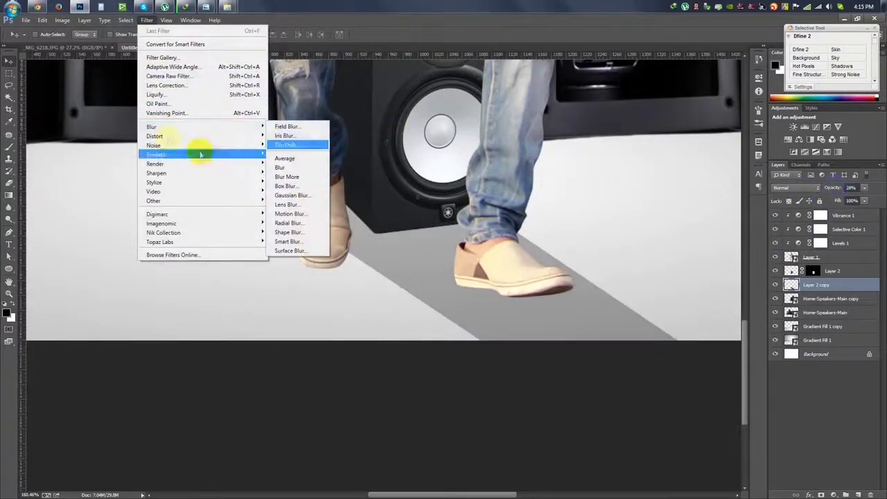
# Step: Soften the speaker's shadow with a Gaussian Blur
pyautogui.click(294, 195)
pyautogui.moveTo(597, 271); pyautogui.dragTo(589, 270)
pyautogui.click(679, 148)
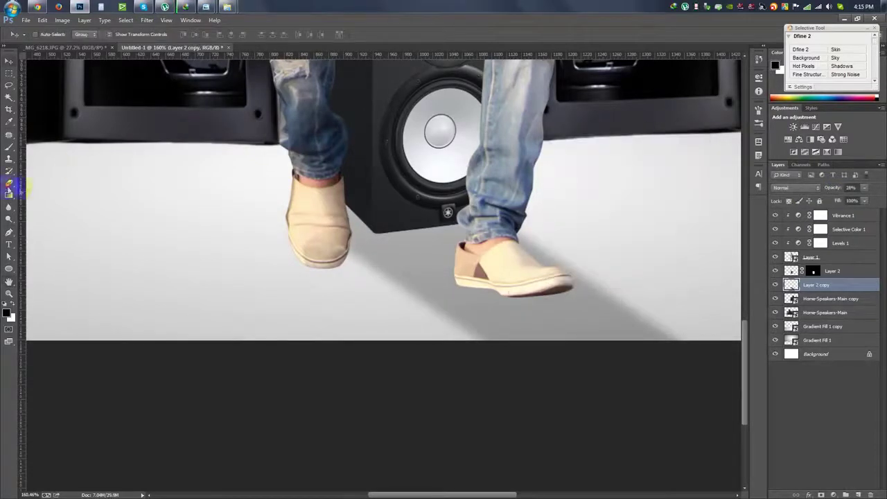
# Step: Erase the shadow's far end with a soft eraser
pyautogui.click(8, 184)
pyautogui.rightClick(317, 248)
pyautogui.press('Return')
pyautogui.moveTo(624, 388)
pyautogui.mouseDown()
pyautogui.moveTo(434, 422)
pyautogui.moveTo(547, 404)
pyautogui.moveTo(460, 440)
pyautogui.moveTo(349, 412)
pyautogui.moveTo(603, 400)
pyautogui.moveTo(596, 300)
pyautogui.mouseUp()
# Step: Set the shadow layer to 58% opacity and fit the image in view
pyautogui.click(841, 189)
pyautogui.write('58')
pyautogui.press('Return')
pyautogui.press('v')
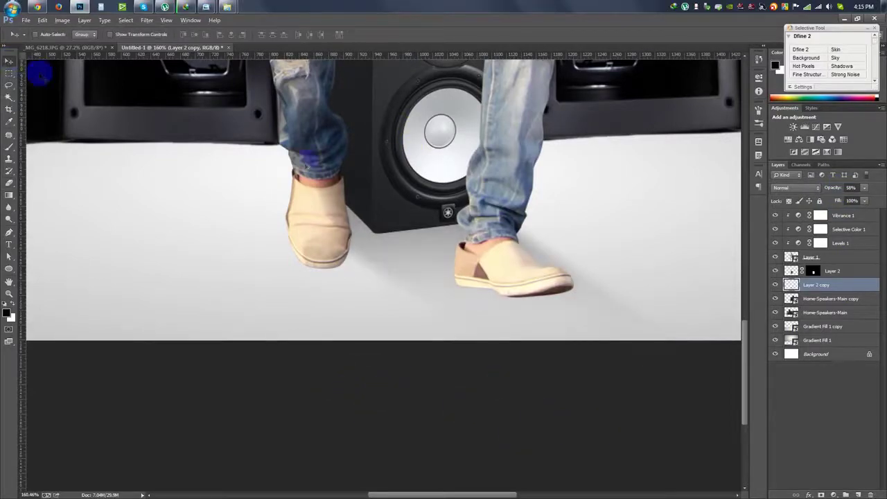
pyautogui.hotkey('ctrl', '0')
pyautogui.scroll(5, 167, 438)
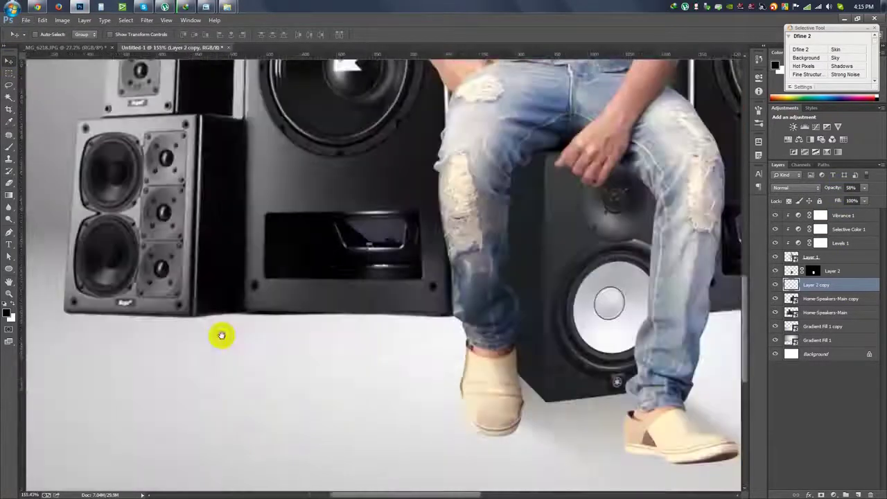
# Step: On a new layer above Gradient Fill 1 copy, paint black along the speakers' base
pyautogui.click(812, 326)
pyautogui.click(858, 493)
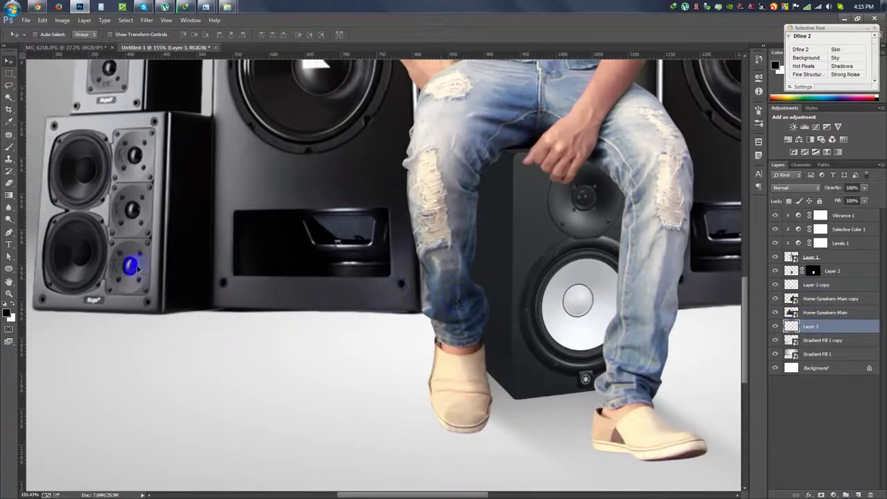
pyautogui.hscroll(-1, 123, 265)
pyautogui.press('b')
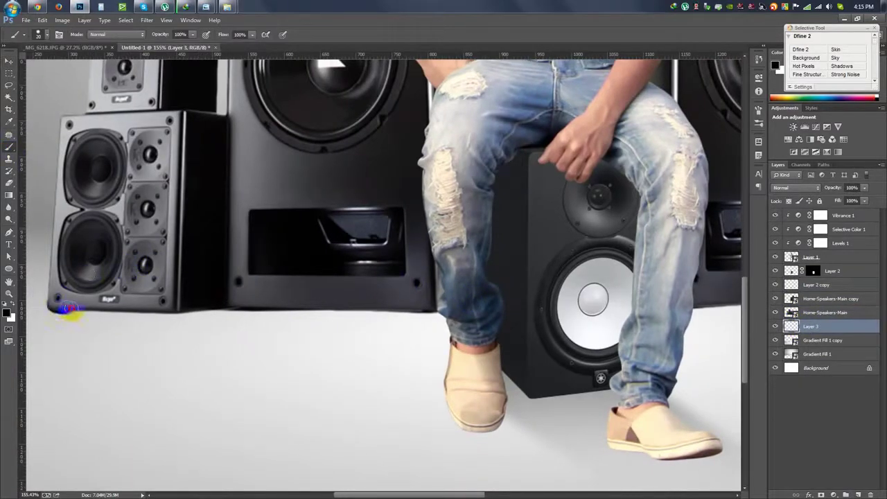
pyautogui.moveTo(124, 308); pyautogui.dragTo(451, 304)
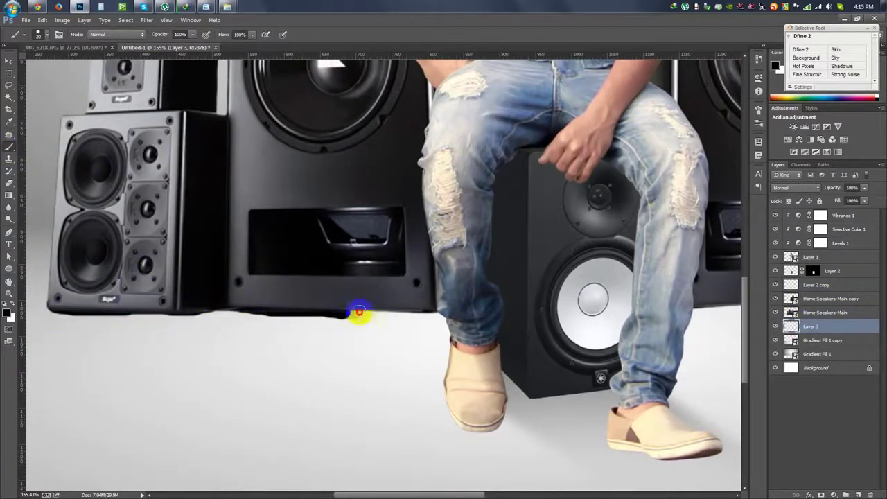
pyautogui.hscroll(5, 451, 305)
pyautogui.moveTo(382, 291)
pyautogui.mouseDown()
pyautogui.moveTo(640, 293)
pyautogui.moveTo(709, 277)
pyautogui.mouseUp()
pyautogui.scroll(-3, 460, 290)
pyautogui.scroll(-3, 460, 290)
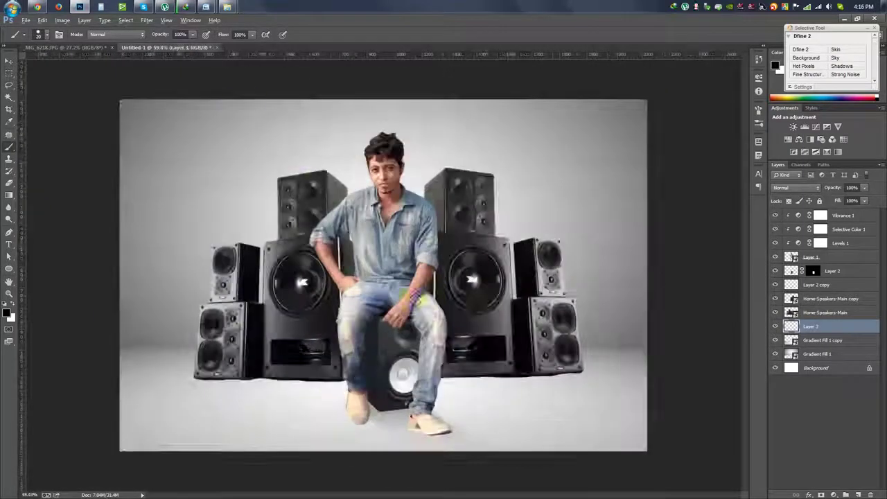
# Step: Apply a Gaussian Blur to soften the speakers' contact shadow
pyautogui.click(147, 20)
pyautogui.click(302, 198)
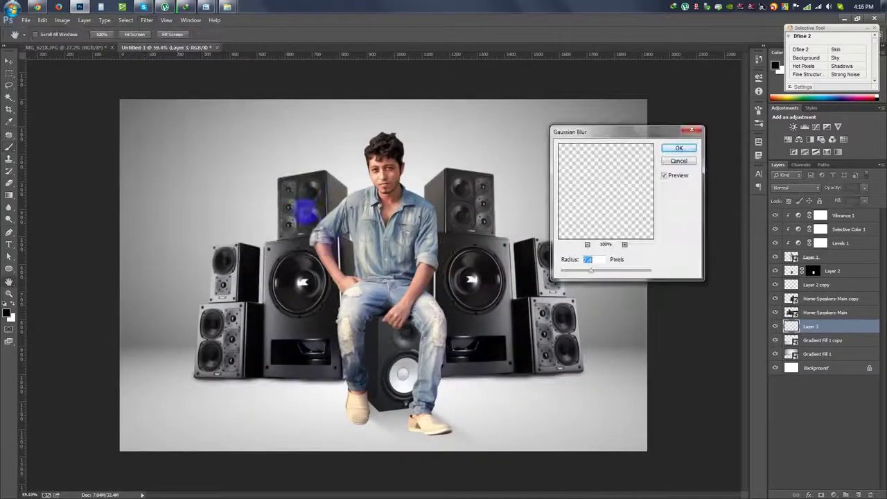
pyautogui.moveTo(589, 270); pyautogui.dragTo(601, 273)
pyautogui.click(679, 147)
pyautogui.press('b')
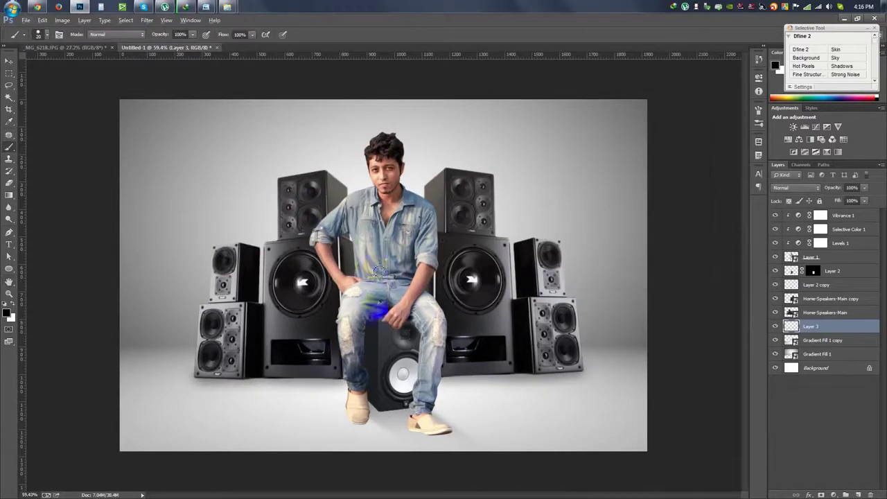
pyautogui.scroll(2, 380, 305)
pyautogui.scroll(2, 383, 326)
pyautogui.scroll(2, 382, 342)
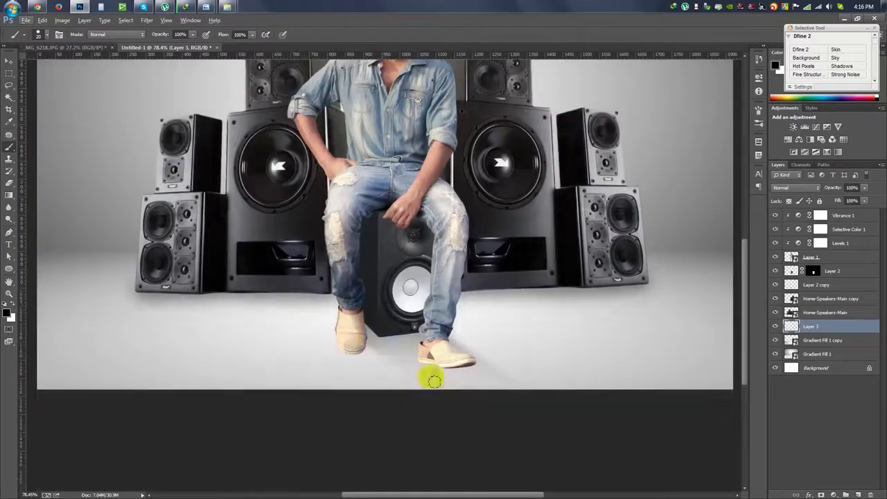
# Step: On a new Layer 4 above Layer 2, paint black shadows under both shoes
pyautogui.scroll(2, 431, 379)
pyautogui.click(831, 274)
pyautogui.click(858, 494)
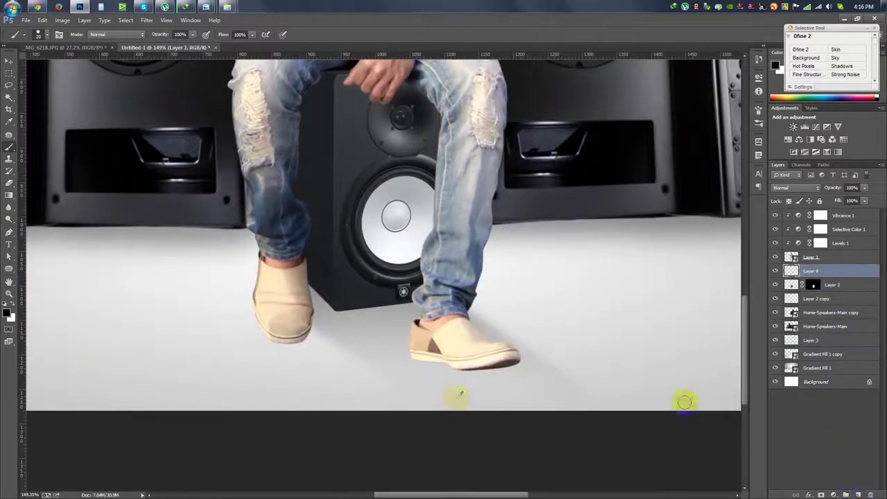
pyautogui.scroll(3, 443, 392)
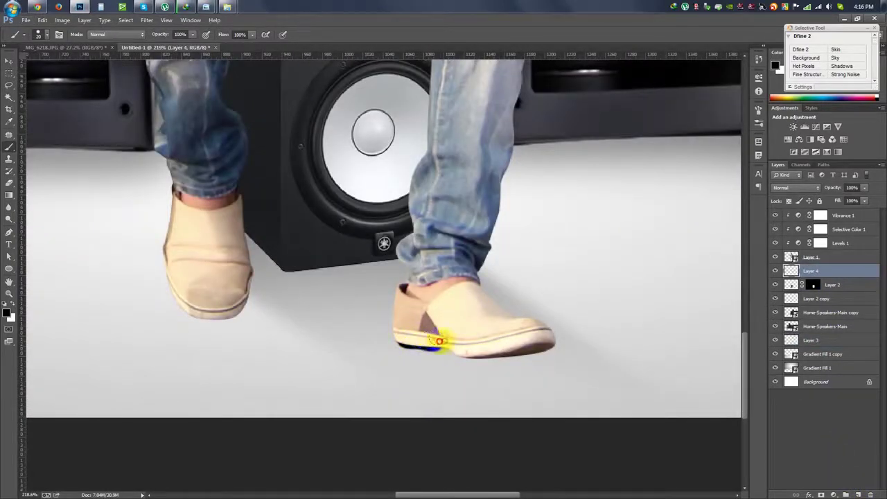
pyautogui.moveTo(462, 348)
pyautogui.mouseDown()
pyautogui.moveTo(526, 366)
pyautogui.moveTo(470, 352)
pyautogui.mouseUp()
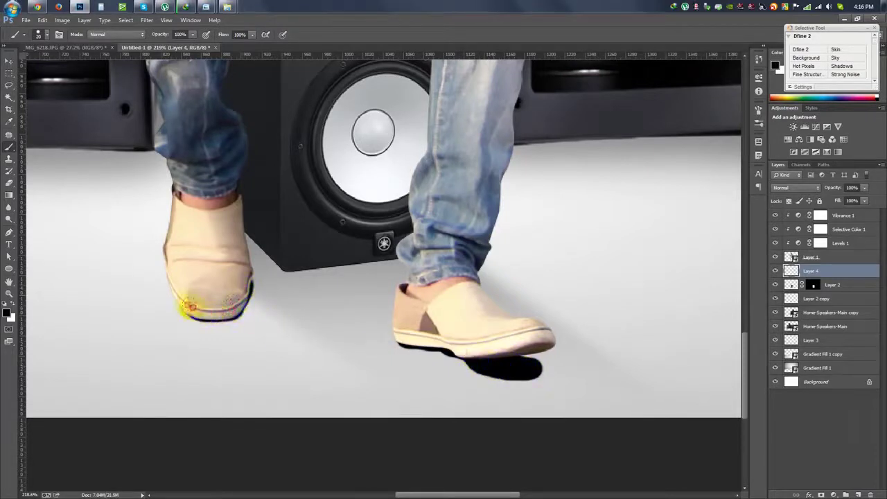
pyautogui.moveTo(176, 277); pyautogui.dragTo(174, 270)
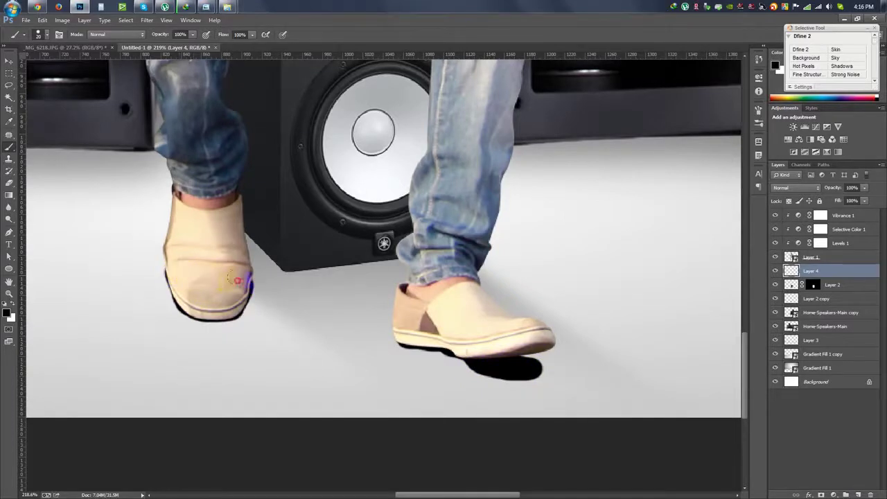
pyautogui.moveTo(216, 302)
pyautogui.mouseDown()
pyautogui.moveTo(247, 307)
pyautogui.moveTo(257, 287)
pyautogui.moveTo(239, 316)
pyautogui.mouseUp()
pyautogui.moveTo(265, 285); pyautogui.dragTo(236, 312)
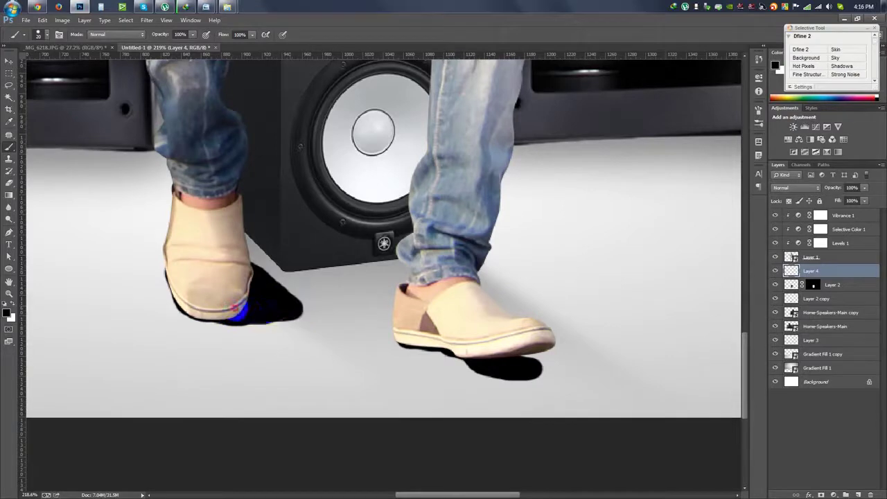
# Step: Apply Motion Blur with angle -28 and distance 50 to the shoe shadows
pyautogui.click(145, 21)
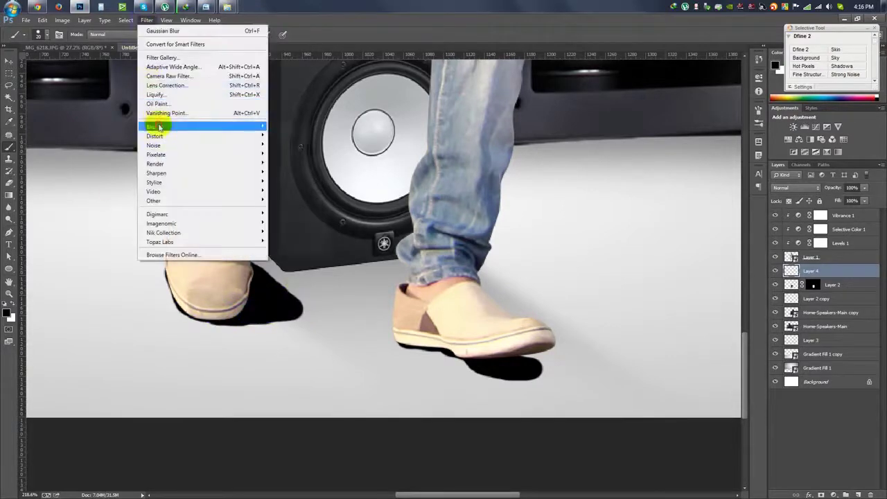
pyautogui.click(295, 217)
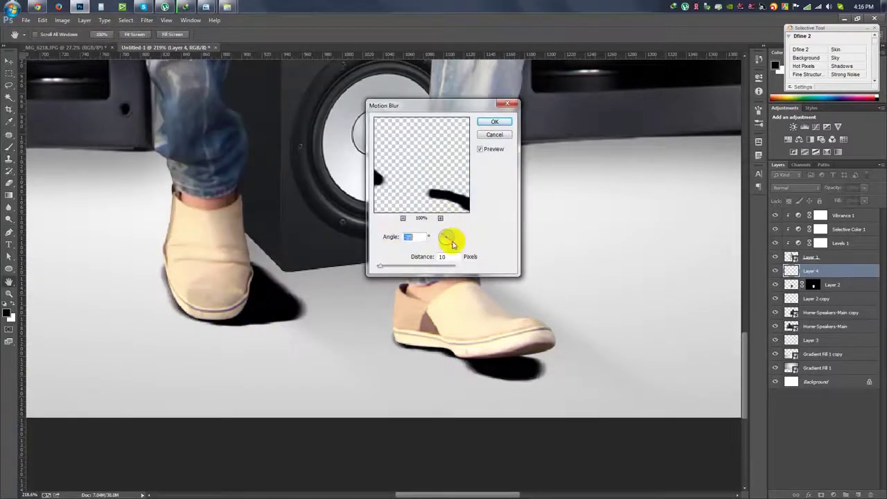
pyautogui.moveTo(380, 266); pyautogui.dragTo(396, 267)
pyautogui.moveTo(450, 242); pyautogui.dragTo(455, 244)
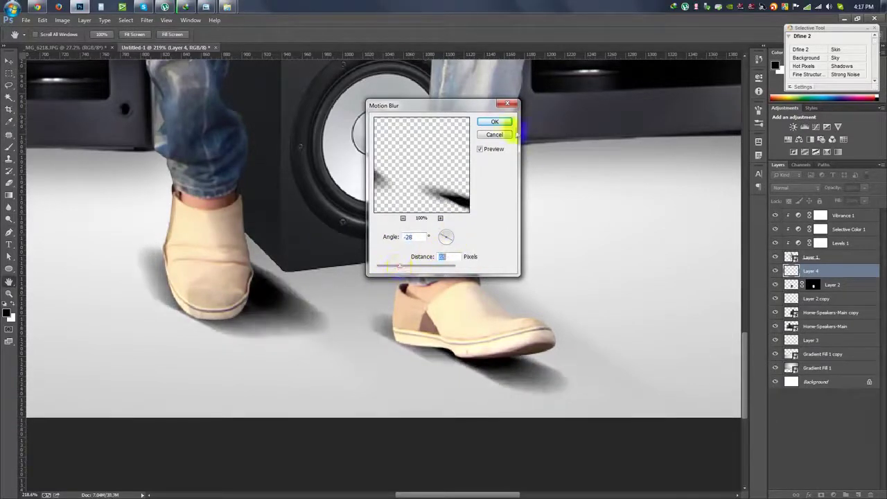
pyautogui.click(495, 121)
pyautogui.press('e')
pyautogui.rightClick(270, 213)
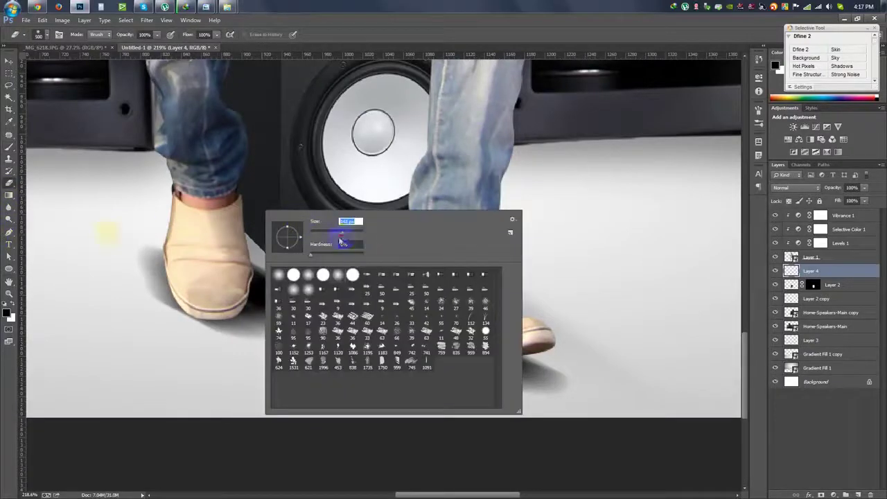
# Step: Erase parts of the shoe shadows and lower Layer 4's opacity to 80%
pyautogui.press('Return')
pyautogui.click(310, 239)
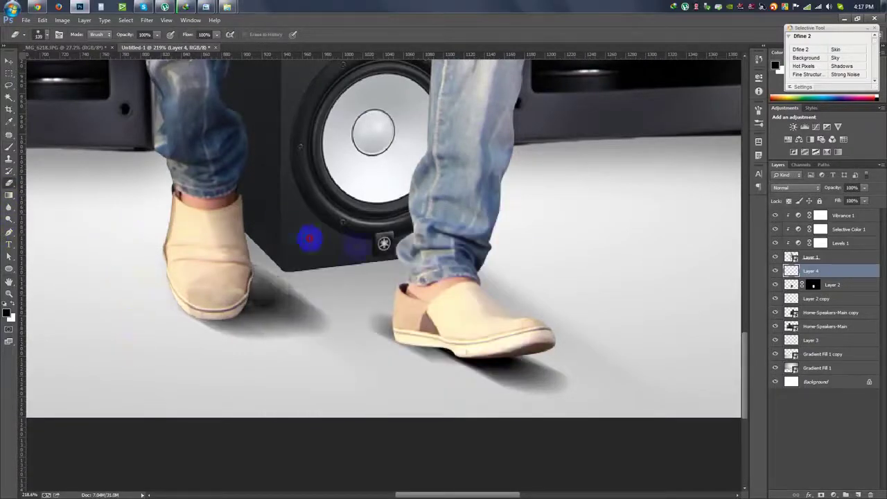
pyautogui.click(172, 392)
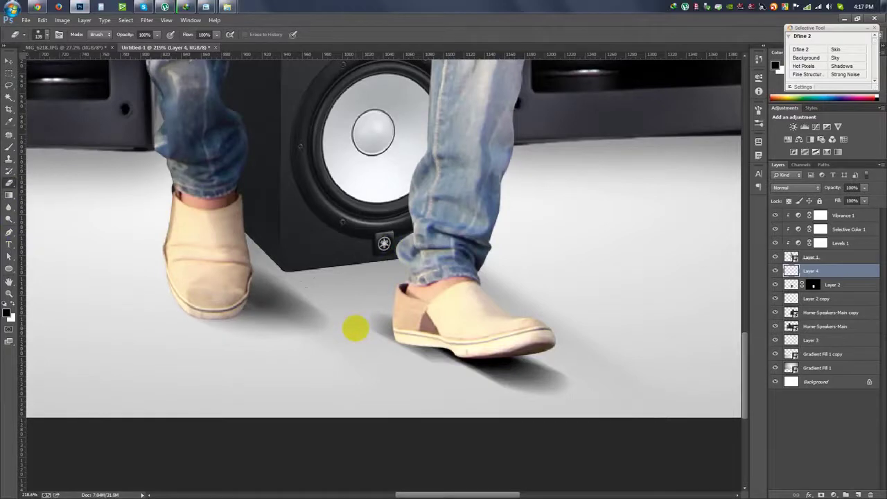
pyautogui.moveTo(377, 305); pyautogui.dragTo(426, 398)
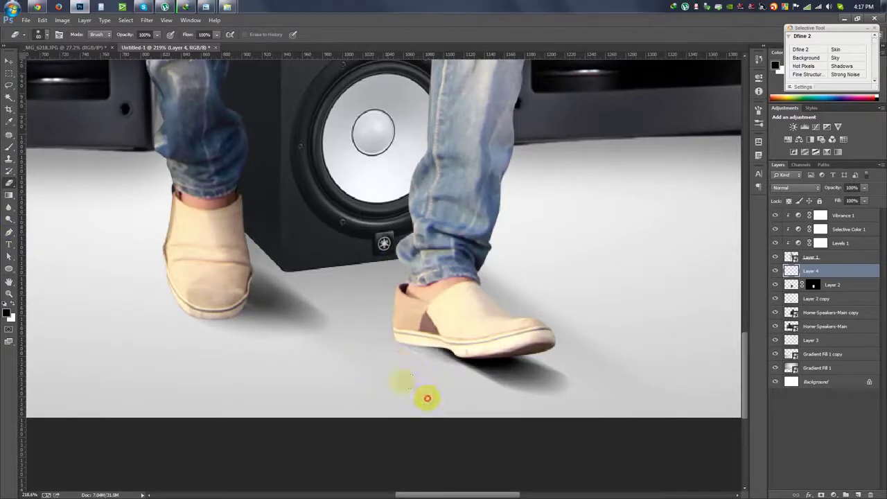
pyautogui.moveTo(340, 346); pyautogui.dragTo(546, 349)
pyautogui.moveTo(835, 188); pyautogui.dragTo(827, 190)
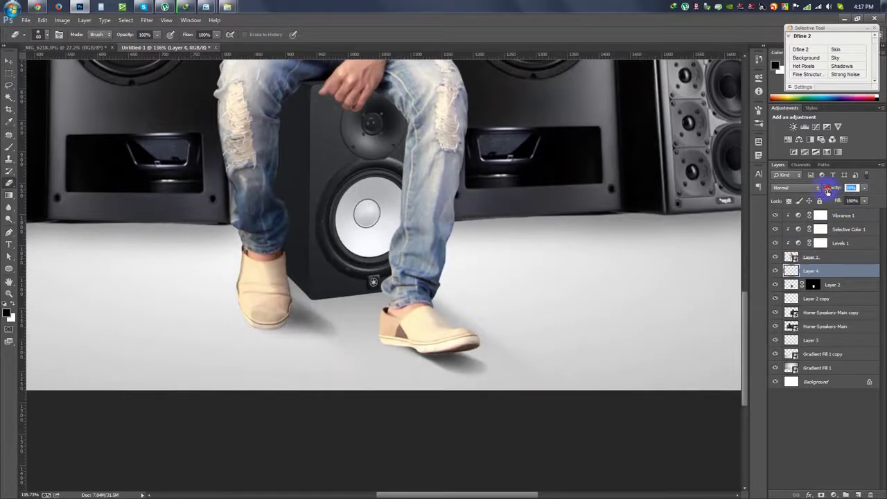
pyautogui.moveTo(409, 327); pyautogui.dragTo(450, 326)
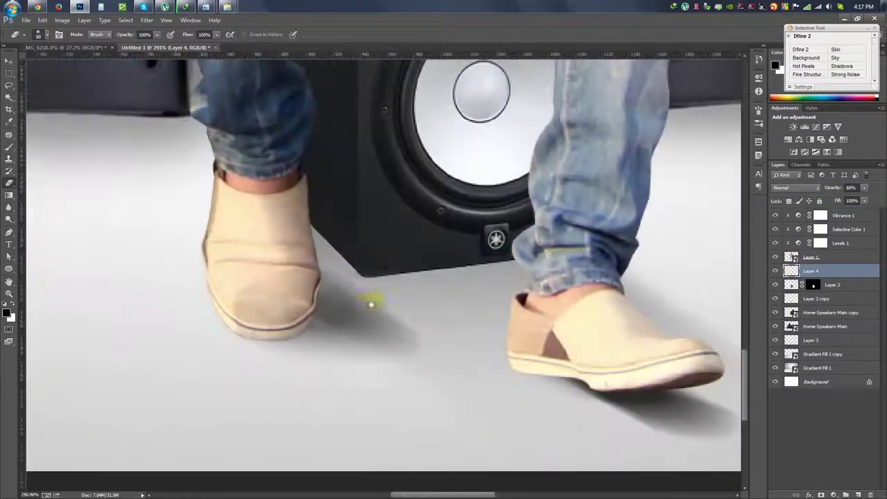
# Step: Add a new sole-shadow layer and soften it with a 3.3 Gaussian Blur
pyautogui.press('b')
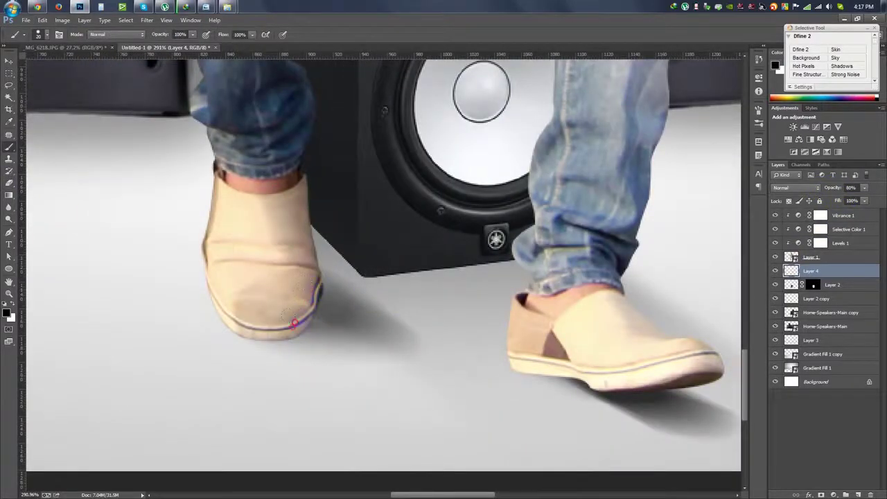
pyautogui.click(858, 494)
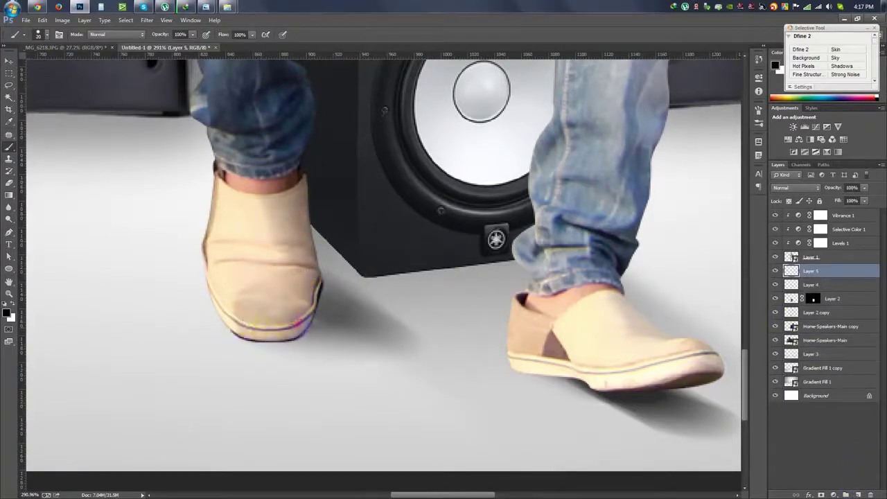
pyautogui.click(146, 20)
pyautogui.click(298, 194)
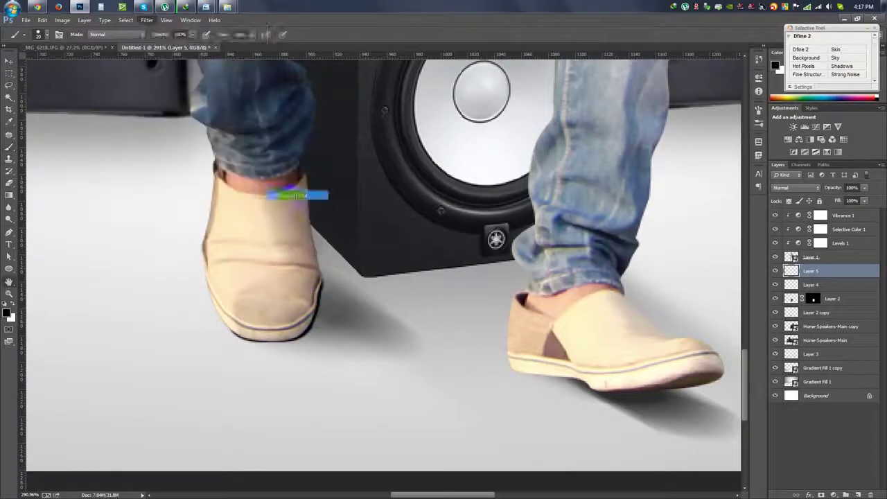
pyautogui.moveTo(593, 272)
pyautogui.mouseDown()
pyautogui.moveTo(577, 272)
pyautogui.moveTo(589, 272)
pyautogui.mouseUp()
pyautogui.click(679, 149)
pyautogui.hotkey('ctrl', '0')
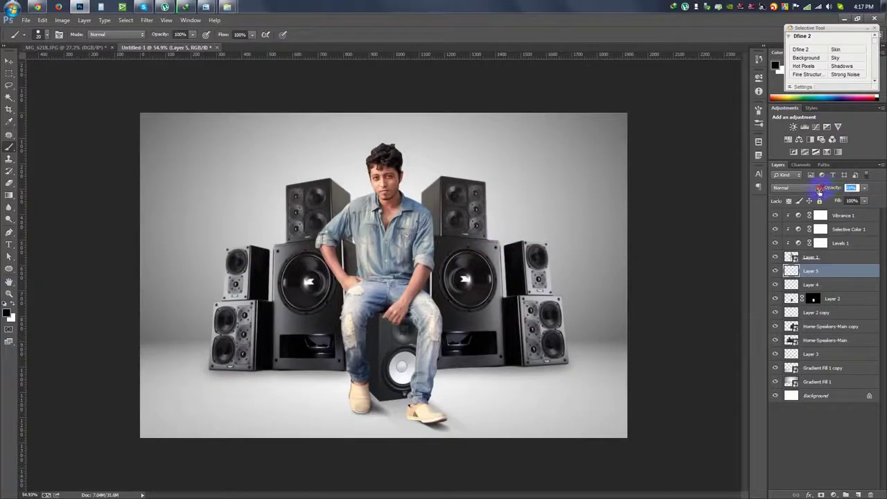
pyautogui.click(9, 60)
pyautogui.scroll(5, 366, 168)
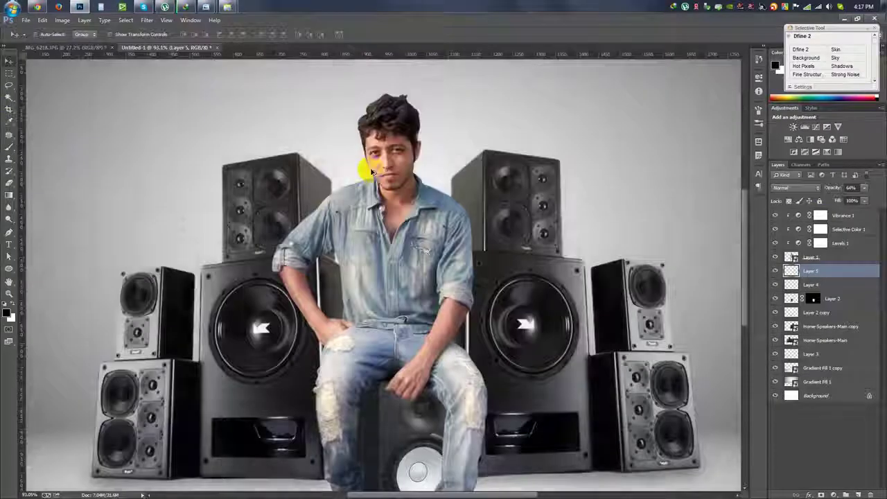
# Step: Make the man's Layer 1 active and switch to the Smudge Tool with a chosen brush size
pyautogui.scroll(4, 430, 181)
pyautogui.rightClick(837, 259)
pyautogui.click(748, 457)
pyautogui.click(10, 206)
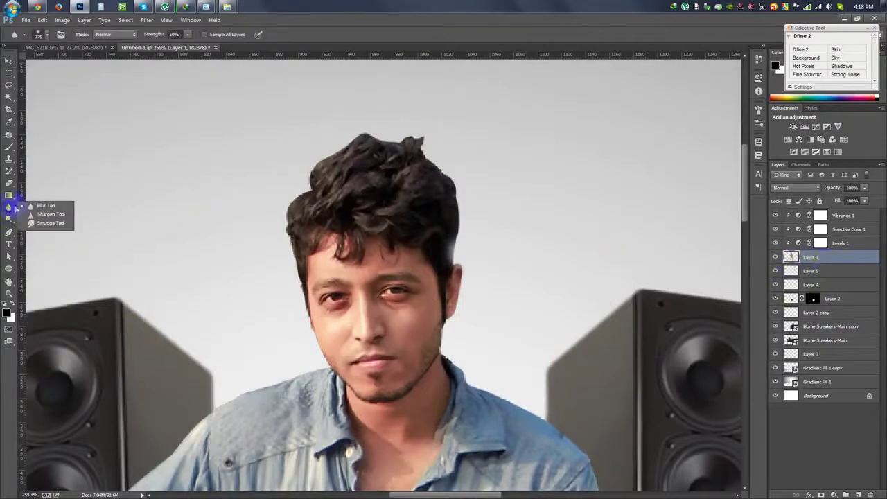
pyautogui.click(33, 223)
pyautogui.rightClick(403, 206)
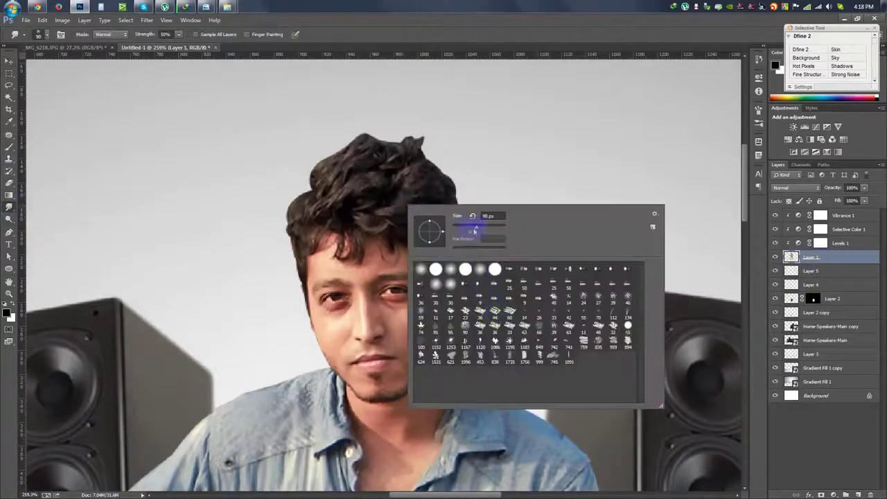
pyautogui.click(346, 174)
# Step: Smudge the hair upward and outward across the crown, left and right sides into spiky streaks
pyautogui.moveTo(388, 149); pyautogui.dragTo(378, 125)
pyautogui.moveTo(430, 159)
pyautogui.mouseDown()
pyautogui.moveTo(395, 128)
pyautogui.moveTo(475, 142)
pyautogui.mouseUp()
pyautogui.moveTo(420, 190); pyautogui.dragTo(479, 145)
pyautogui.moveTo(322, 176)
pyautogui.mouseDown()
pyautogui.moveTo(392, 128)
pyautogui.moveTo(366, 149)
pyautogui.mouseUp()
pyautogui.moveTo(327, 188)
pyautogui.mouseDown()
pyautogui.moveTo(312, 151)
pyautogui.moveTo(305, 165)
pyautogui.mouseUp()
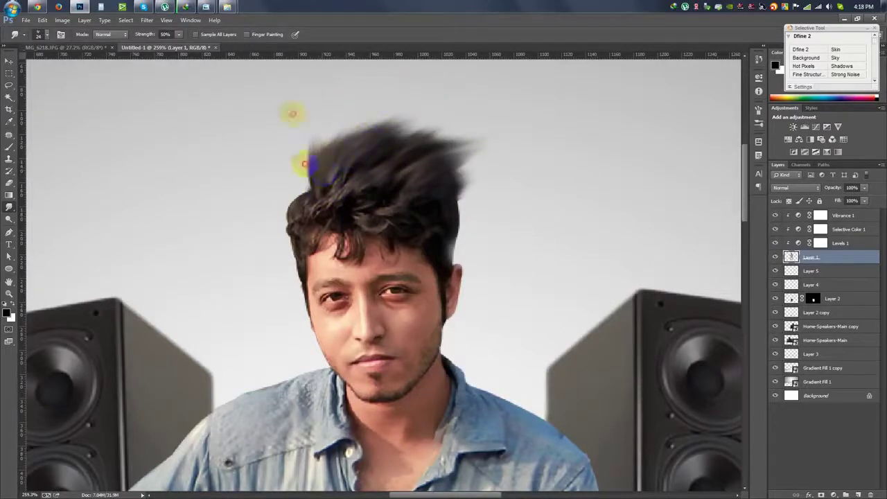
pyautogui.moveTo(300, 208)
pyautogui.mouseDown()
pyautogui.moveTo(322, 194)
pyautogui.moveTo(277, 232)
pyautogui.moveTo(289, 246)
pyautogui.moveTo(293, 231)
pyautogui.moveTo(276, 225)
pyautogui.moveTo(287, 214)
pyautogui.moveTo(340, 202)
pyautogui.moveTo(311, 233)
pyautogui.moveTo(303, 223)
pyautogui.moveTo(404, 228)
pyautogui.moveTo(332, 210)
pyautogui.mouseUp()
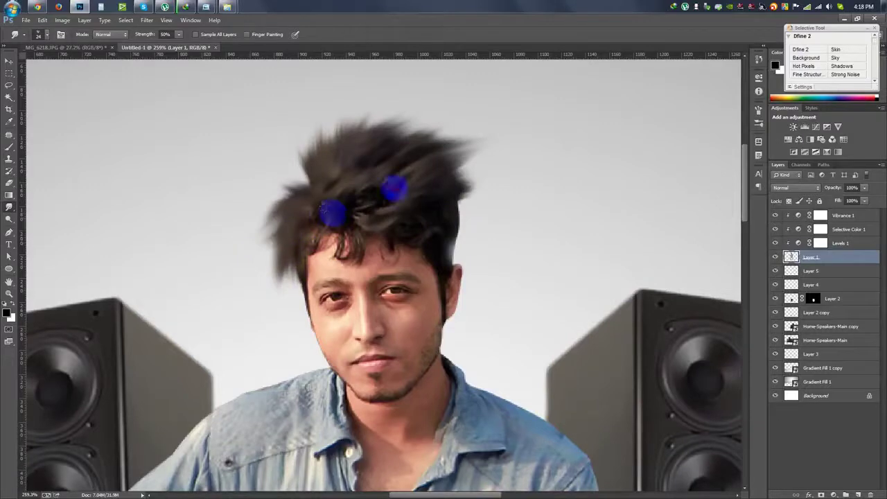
pyautogui.moveTo(475, 206)
pyautogui.mouseDown()
pyautogui.moveTo(444, 222)
pyautogui.moveTo(454, 245)
pyautogui.moveTo(443, 251)
pyautogui.moveTo(445, 188)
pyautogui.moveTo(475, 198)
pyautogui.moveTo(444, 225)
pyautogui.moveTo(360, 192)
pyautogui.moveTo(438, 248)
pyautogui.moveTo(340, 231)
pyautogui.moveTo(347, 255)
pyautogui.mouseUp()
pyautogui.moveTo(419, 261)
pyautogui.mouseDown()
pyautogui.moveTo(343, 232)
pyautogui.moveTo(331, 238)
pyautogui.mouseUp()
pyautogui.moveTo(292, 175)
pyautogui.mouseDown()
pyautogui.moveTo(367, 99)
pyautogui.moveTo(351, 116)
pyautogui.mouseUp()
pyautogui.moveTo(320, 171)
pyautogui.mouseDown()
pyautogui.moveTo(409, 101)
pyautogui.moveTo(381, 132)
pyautogui.moveTo(449, 156)
pyautogui.moveTo(447, 148)
pyautogui.moveTo(420, 149)
pyautogui.moveTo(438, 182)
pyautogui.moveTo(508, 203)
pyautogui.moveTo(466, 215)
pyautogui.mouseUp()
pyautogui.scroll(-5, 468, 218)
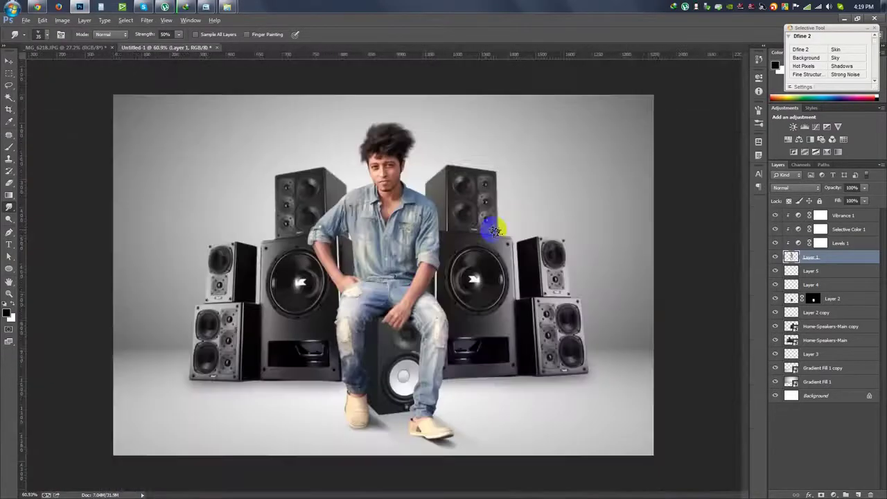
# Step: Smudge the hair edge at the temple, the jawline and the neck into the background
pyautogui.scroll(4, 376, 134)
pyautogui.scroll(2, 346, 242)
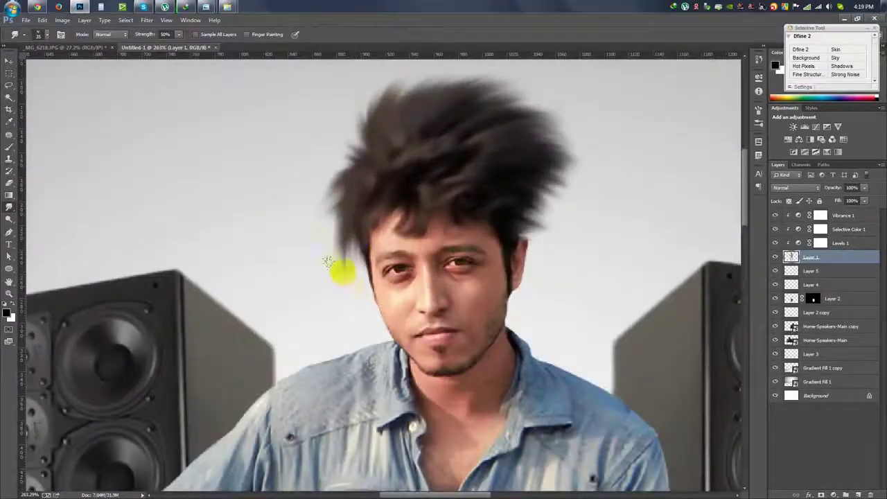
pyautogui.scroll(-5, 319, 215)
pyautogui.scroll(7, 374, 208)
pyautogui.scroll(2, 350, 224)
pyautogui.moveTo(345, 220)
pyautogui.mouseDown()
pyautogui.moveTo(352, 230)
pyautogui.moveTo(299, 150)
pyautogui.moveTo(295, 166)
pyautogui.moveTo(272, 170)
pyautogui.moveTo(186, 158)
pyautogui.moveTo(104, 197)
pyautogui.moveTo(273, 188)
pyautogui.moveTo(339, 231)
pyautogui.moveTo(326, 294)
pyautogui.mouseUp()
pyautogui.scroll(-3, 326, 294)
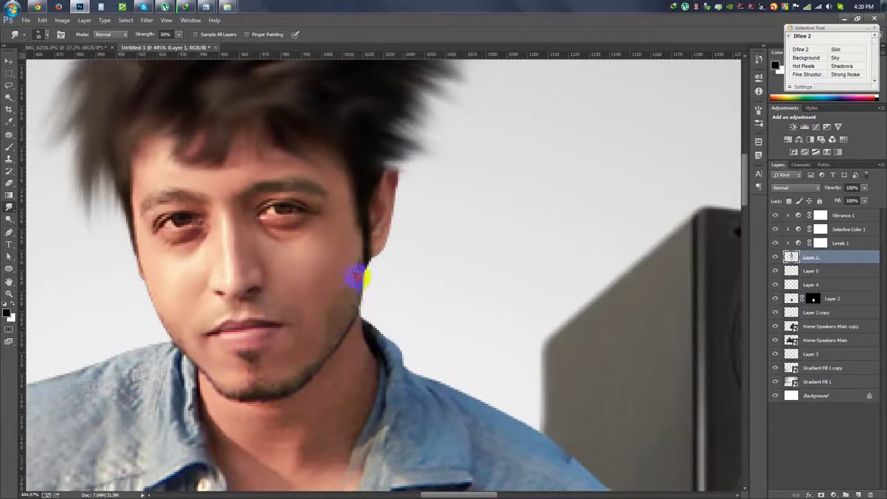
pyautogui.moveTo(330, 338); pyautogui.dragTo(279, 390)
pyautogui.scroll(-3, 352, 327)
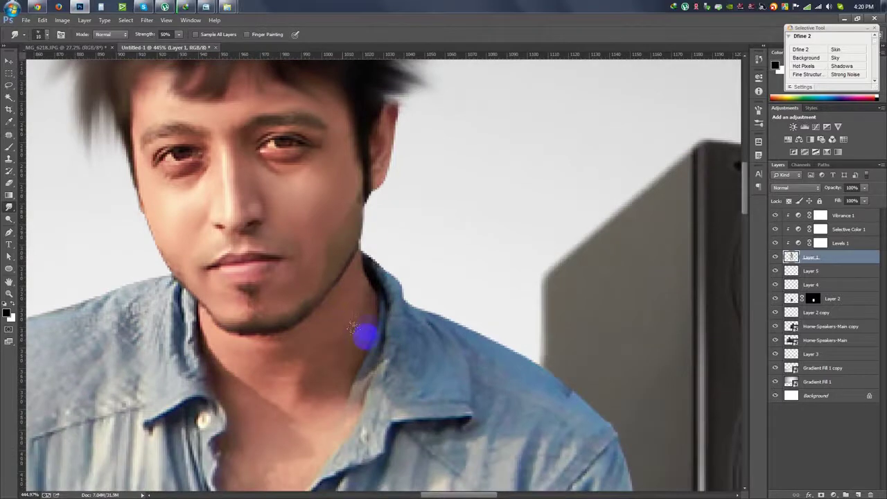
pyautogui.moveTo(336, 275); pyautogui.dragTo(302, 354)
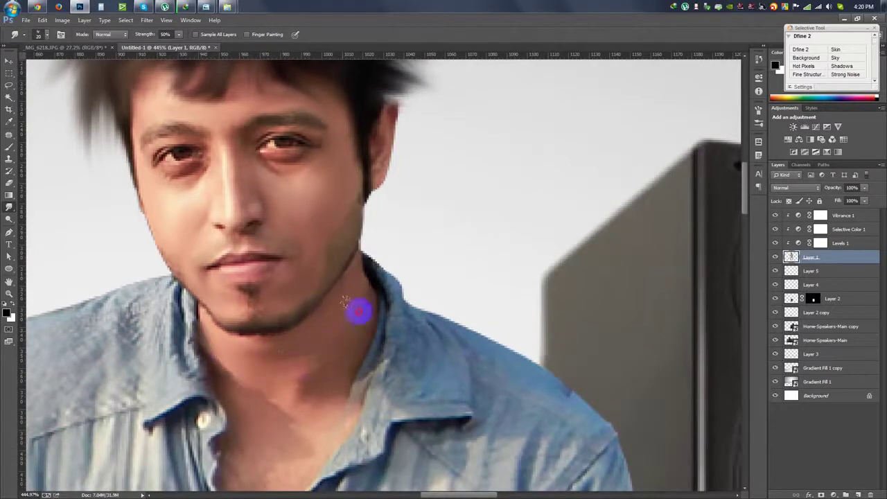
pyautogui.moveTo(358, 311); pyautogui.dragTo(364, 319)
pyautogui.scroll(-3, 312, 374)
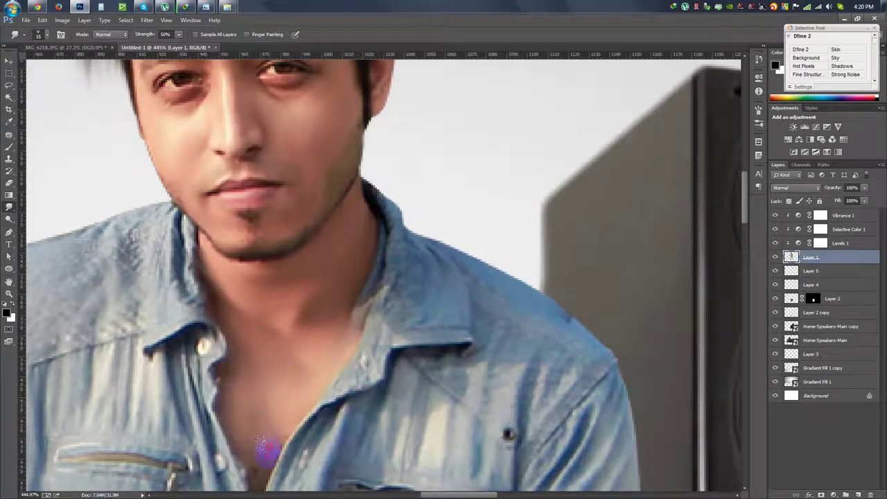
# Step: Work down the shirt, both arms and hands, smoothing their cut-out edges
pyautogui.moveTo(267, 446); pyautogui.dragTo(257, 374)
pyautogui.moveTo(298, 352); pyautogui.dragTo(201, 270)
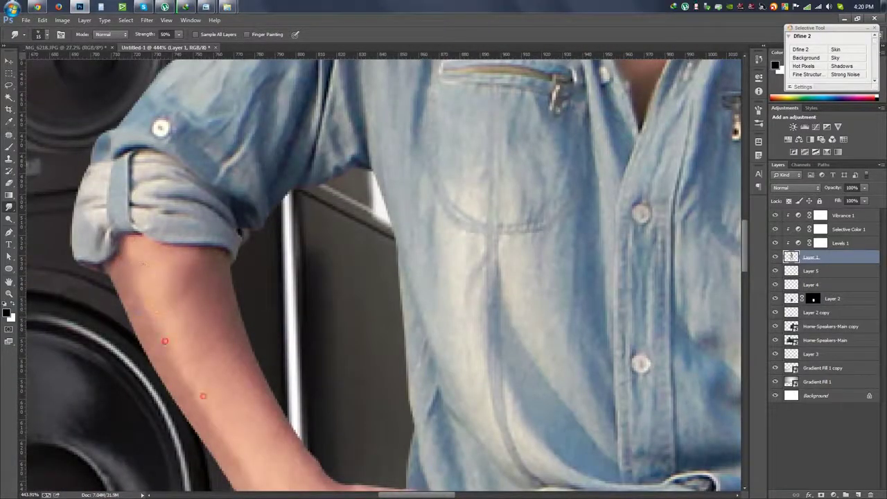
pyautogui.moveTo(260, 410); pyautogui.dragTo(119, 170)
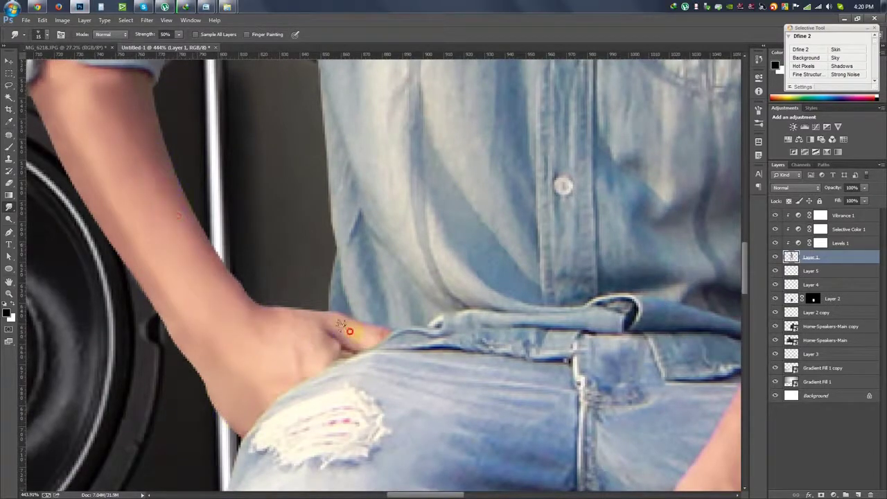
pyautogui.moveTo(228, 353); pyautogui.dragTo(365, 177)
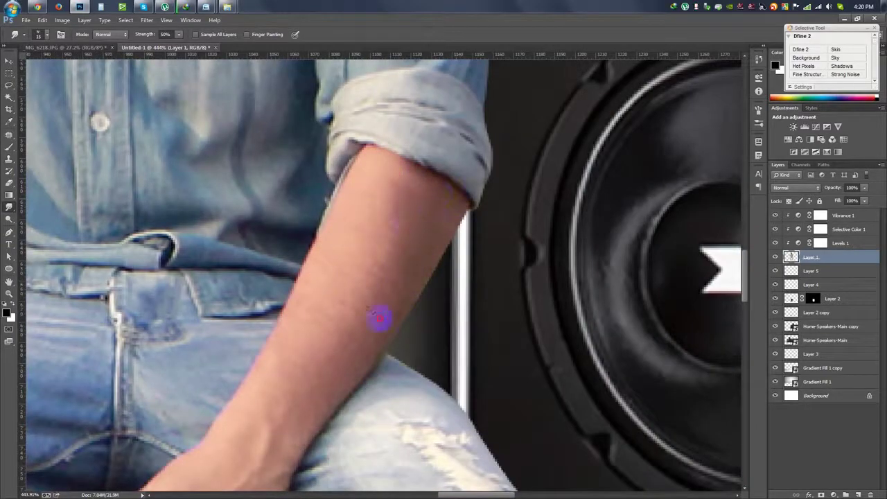
pyautogui.moveTo(312, 304); pyautogui.dragTo(414, 208)
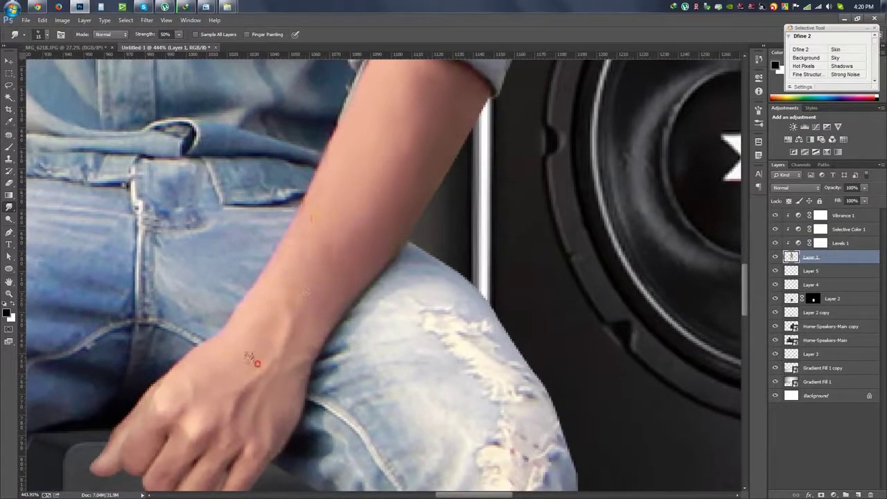
pyautogui.moveTo(275, 429); pyautogui.dragTo(317, 316)
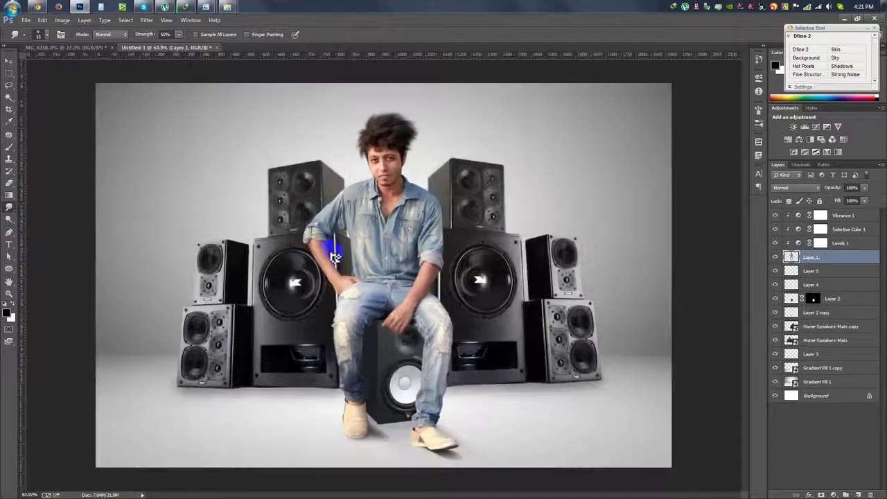
# Step: Drag Diwali2010-RSI_19_1 from the HELP FILE folder into the composition with the Move tool
pyautogui.click(352, 184)
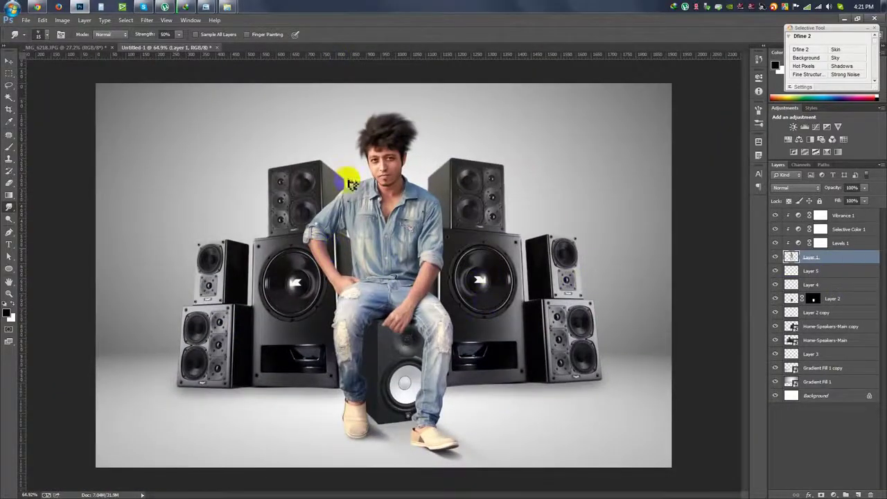
pyautogui.click(9, 62)
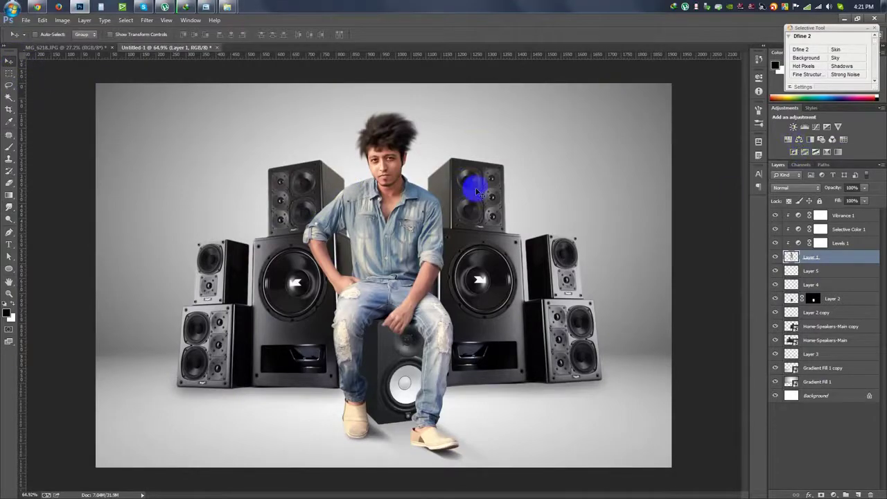
pyautogui.moveTo(227, 7)
pyautogui.click(229, 64)
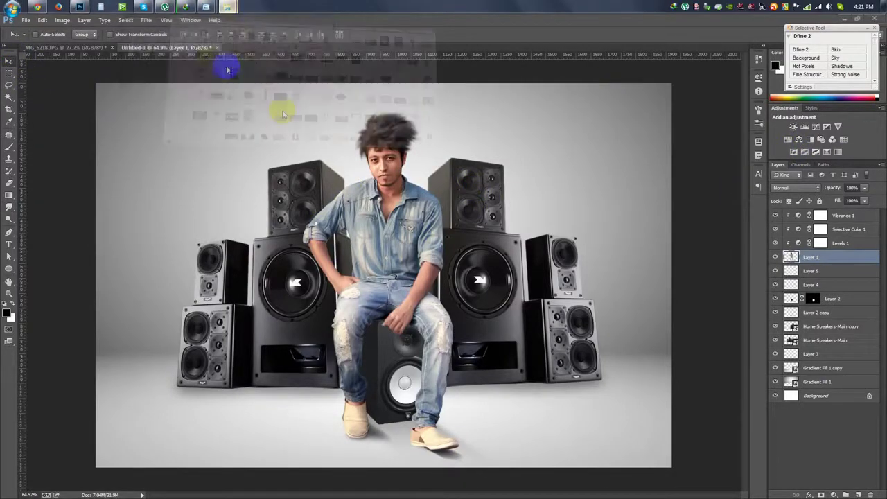
pyautogui.scroll(-10, 430, 171)
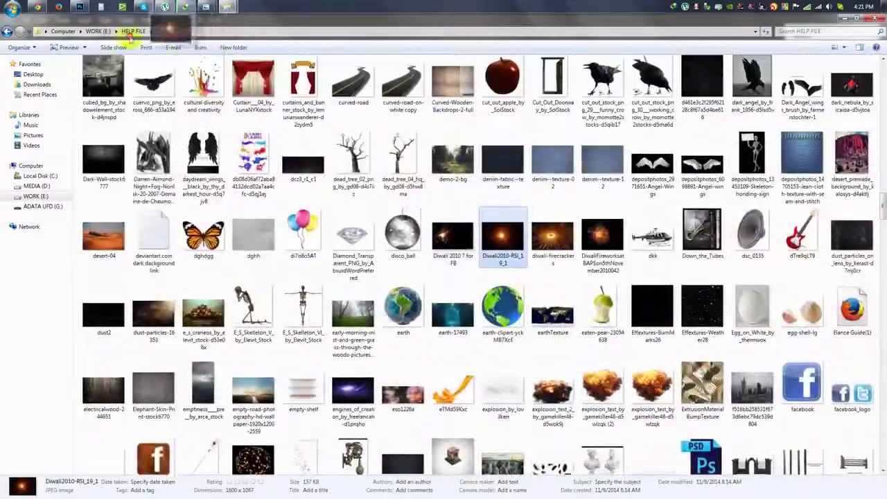
pyautogui.click(78, 9)
pyautogui.moveTo(78, 12); pyautogui.dragTo(435, 70)
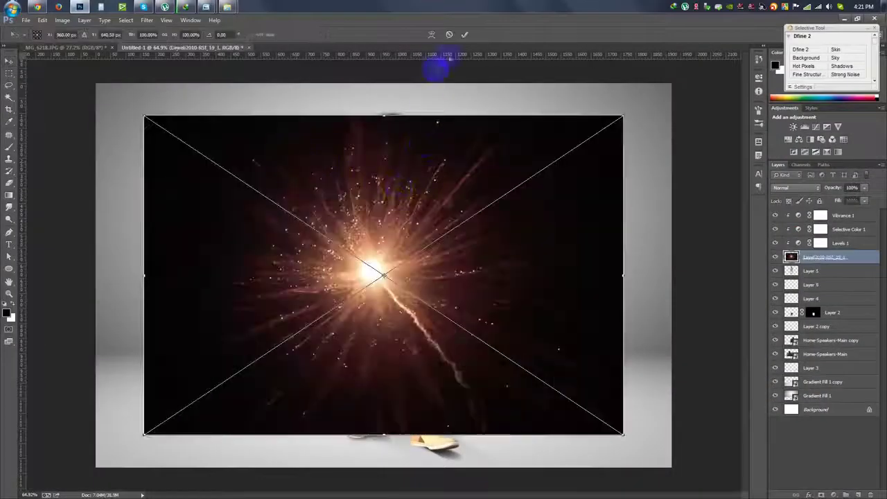
# Step: Commit the placed fireworks, move its layer to the top and raise the image about 96 px
pyautogui.click(465, 36)
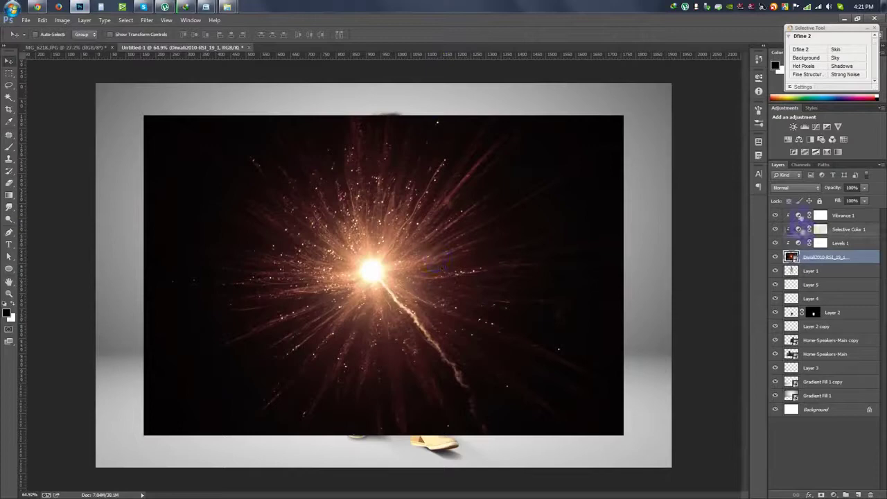
pyautogui.moveTo(801, 231); pyautogui.dragTo(817, 212)
pyautogui.keyDown('alt'); pyautogui.click(820, 256); pyautogui.keyUp('alt')
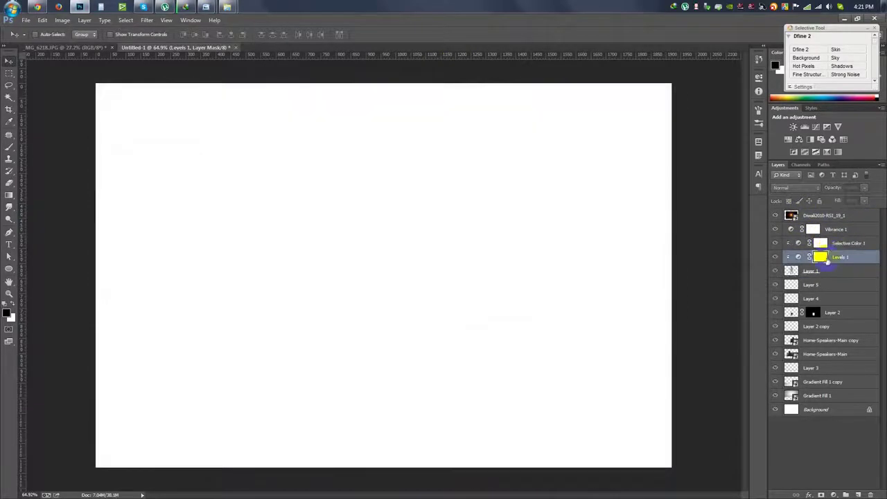
pyautogui.keyDown('alt'); pyautogui.click(822, 258); pyautogui.keyUp('alt')
pyautogui.click(774, 215)
pyautogui.click(824, 215)
pyautogui.moveTo(495, 234); pyautogui.dragTo(497, 167)
pyautogui.rightClick(835, 215)
pyautogui.press('Escape')
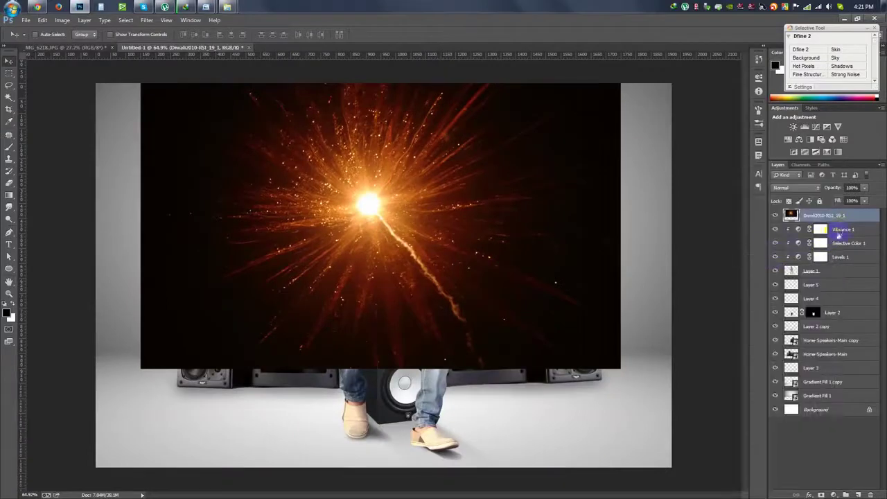
# Step: Group the adjustment, person and speaker layers into Groups 1–3 and the gradient fills into 'Background'
pyautogui.click(811, 229)
pyautogui.keyDown('shift'); pyautogui.click(828, 298); pyautogui.keyUp('shift')
pyautogui.hotkey('ctrl', 'g')
pyautogui.click(840, 242)
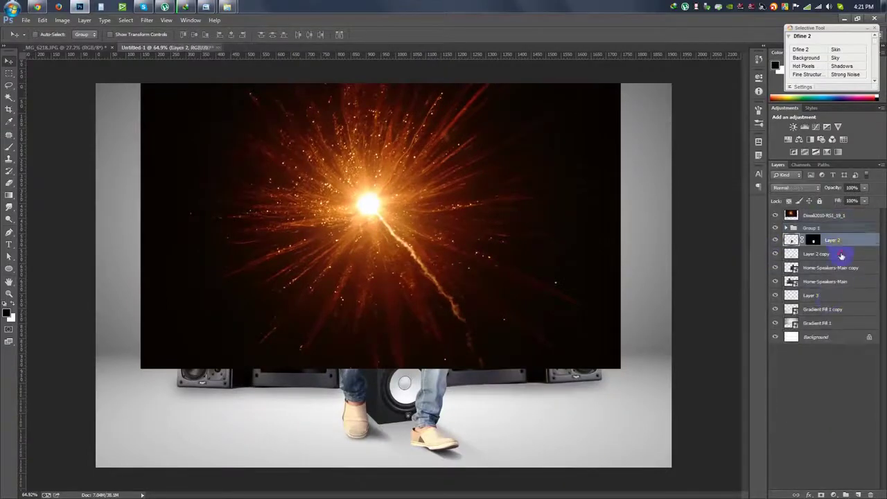
pyautogui.hotkey('ctrl', 'g')
pyautogui.click(831, 252)
pyautogui.keyDown('shift'); pyautogui.click(831, 276); pyautogui.keyUp('shift')
pyautogui.hotkey('ctrl', 'g')
pyautogui.click(832, 261)
pyautogui.keyDown('shift'); pyautogui.click(824, 275); pyautogui.keyUp('shift')
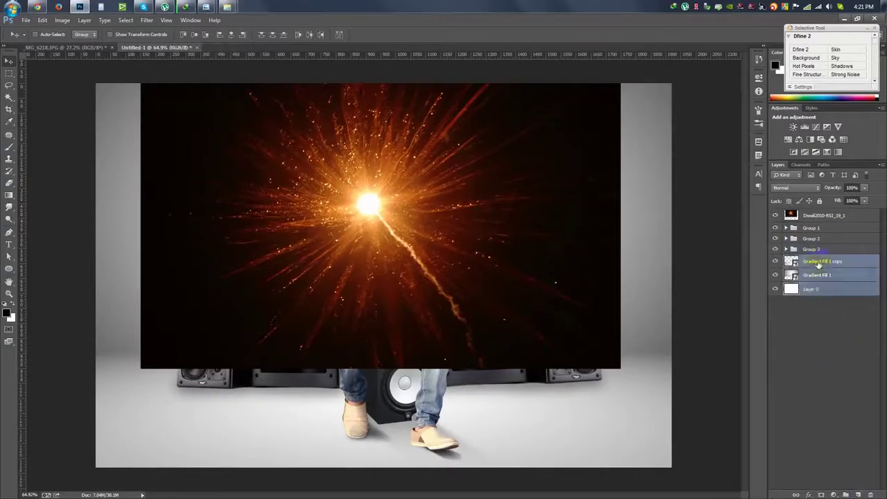
pyautogui.hotkey('ctrl', 'g')
pyautogui.write('Background')
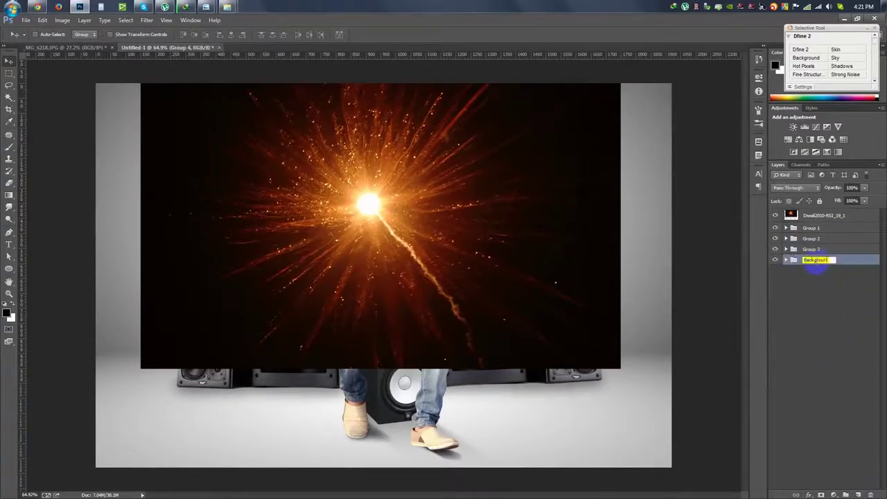
pyautogui.press('Return')
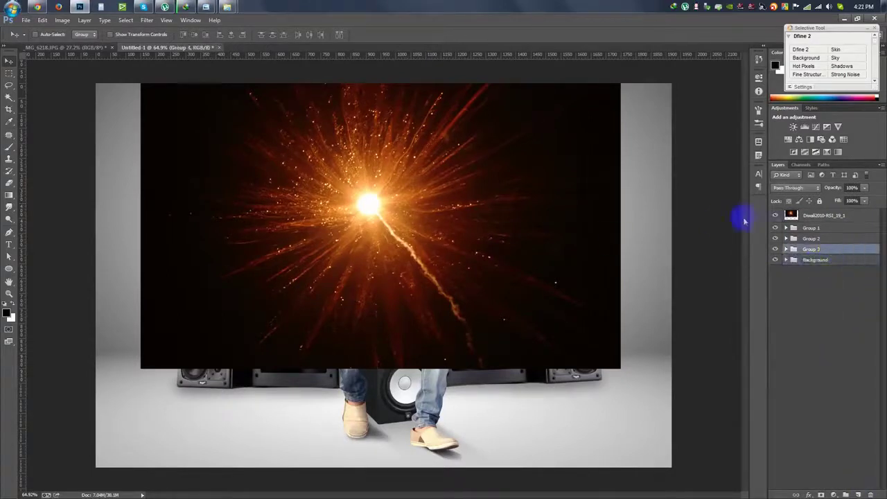
# Step: Set the Diwali fireworks layer's blend mode to Screen
pyautogui.click(807, 215)
pyautogui.click(795, 188)
pyautogui.click(778, 271)
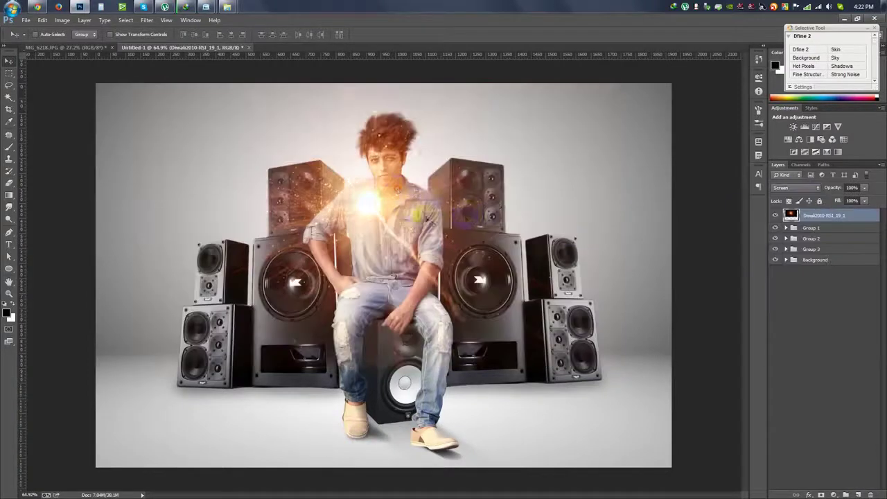
# Step: Apply a Gaussian Blur to the fireworks layer to turn it into a soft glow
pyautogui.click(62, 24)
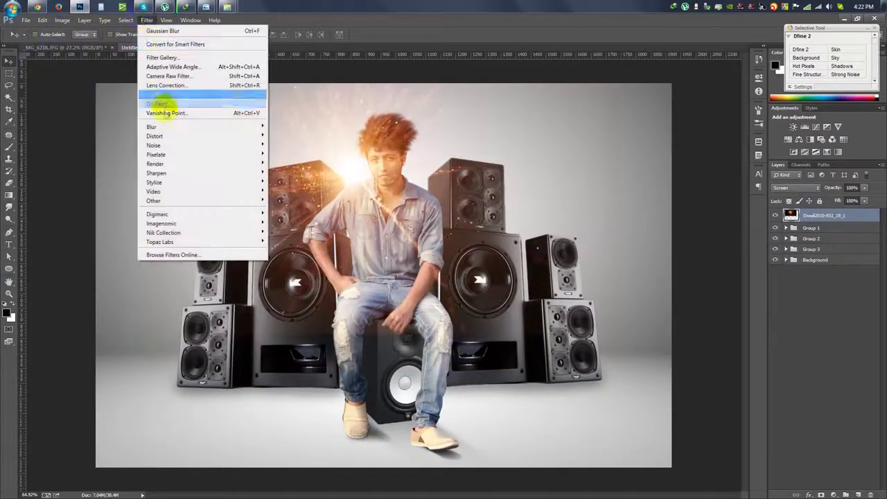
pyautogui.click(287, 193)
pyautogui.click(587, 272)
pyautogui.click(587, 244)
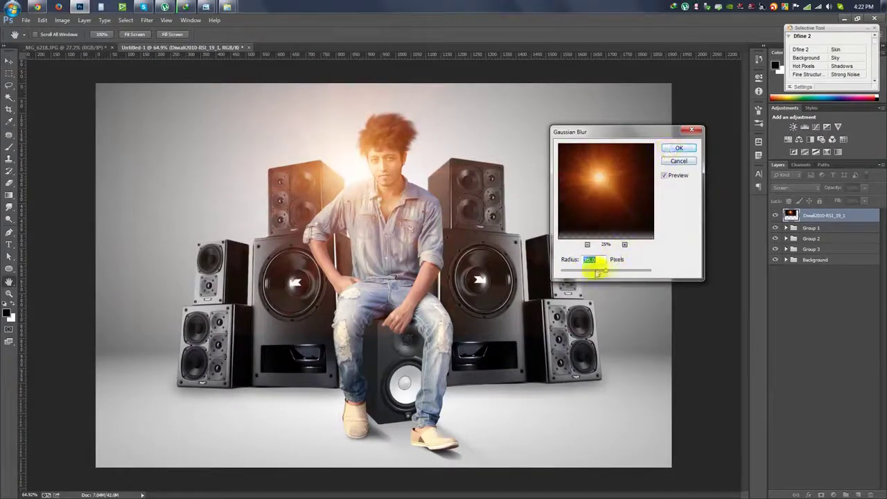
pyautogui.click(677, 148)
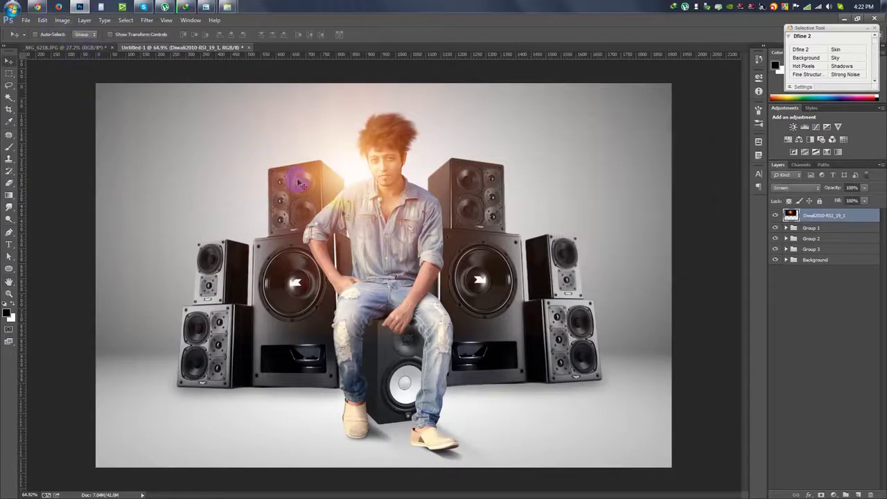
pyautogui.moveTo(302, 185); pyautogui.dragTo(325, 197)
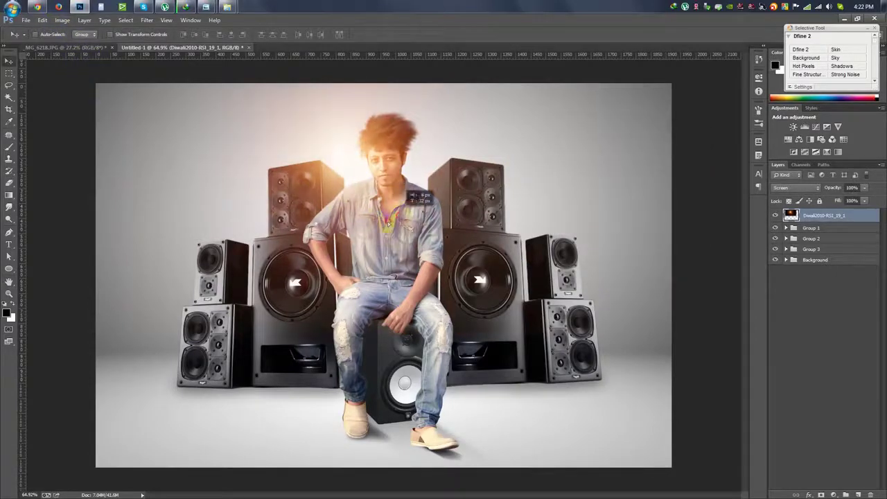
# Step: Raise contrast with Levels input sliders, then move the glow beside the man's hip
pyautogui.click(62, 19)
pyautogui.click(168, 55)
pyautogui.moveTo(472, 205)
pyautogui.mouseDown()
pyautogui.moveTo(503, 208)
pyautogui.moveTo(490, 208)
pyautogui.mouseUp()
pyautogui.moveTo(590, 206); pyautogui.dragTo(565, 208)
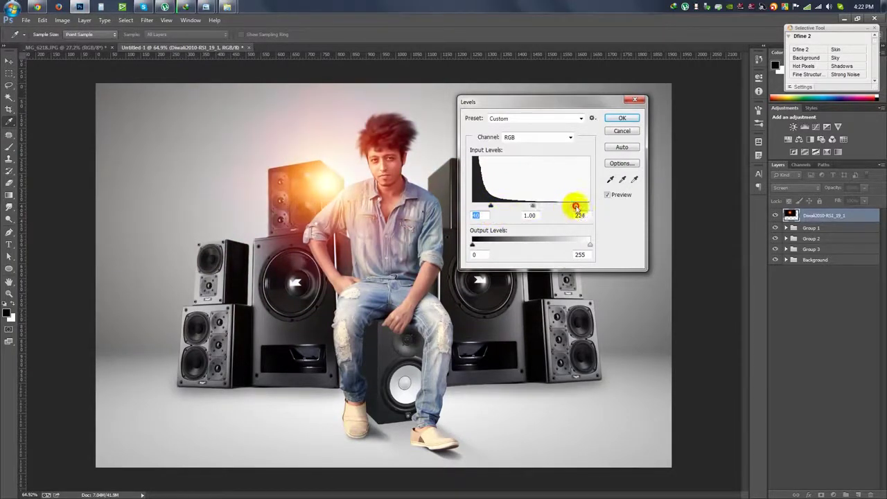
pyautogui.click(621, 117)
pyautogui.press('v')
pyautogui.moveTo(366, 211)
pyautogui.mouseDown()
pyautogui.moveTo(418, 197)
pyautogui.moveTo(491, 320)
pyautogui.mouseUp()
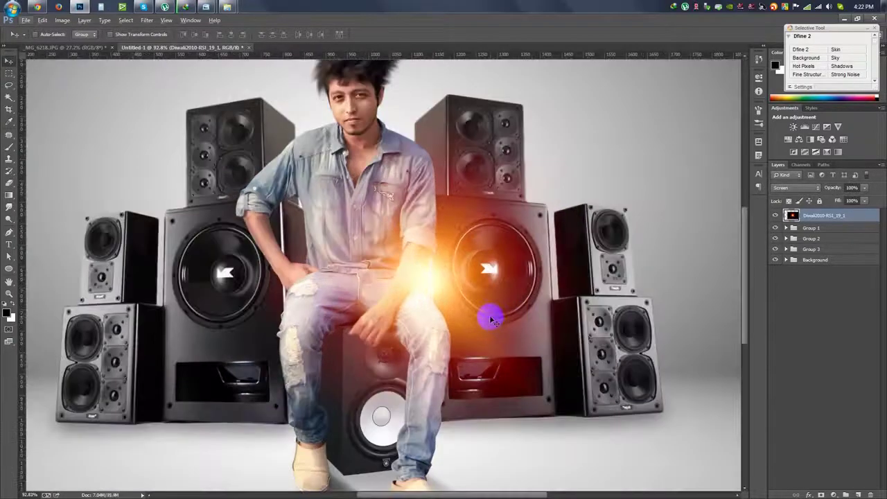
# Step: Resize the orange glow to about 67% of its size
pyautogui.hotkey('ctrl', 't')
pyautogui.hotkey('ctrl', '-')
pyautogui.moveTo(582, 178)
pyautogui.mouseDown()
pyautogui.moveTo(608, 179)
pyautogui.moveTo(538, 242)
pyautogui.mouseUp()
pyautogui.hotkey('ctrl', '+')
pyautogui.moveTo(491, 298); pyautogui.dragTo(509, 297)
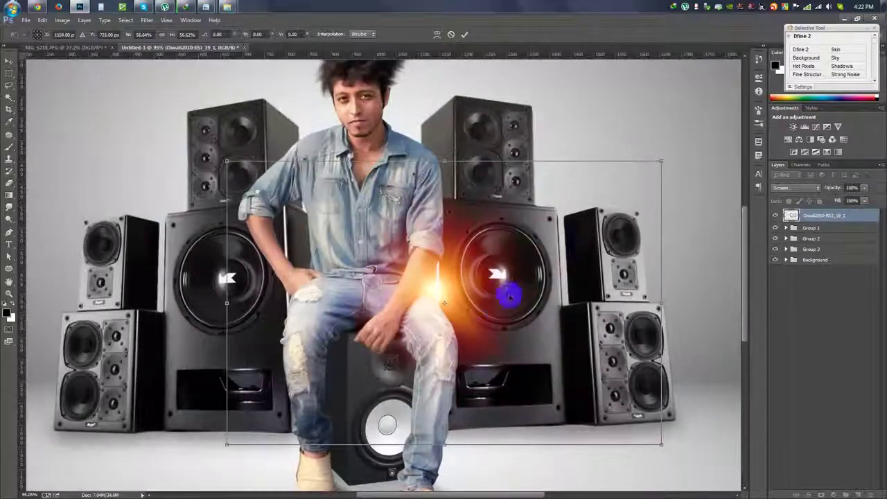
pyautogui.moveTo(662, 161); pyautogui.dragTo(700, 136)
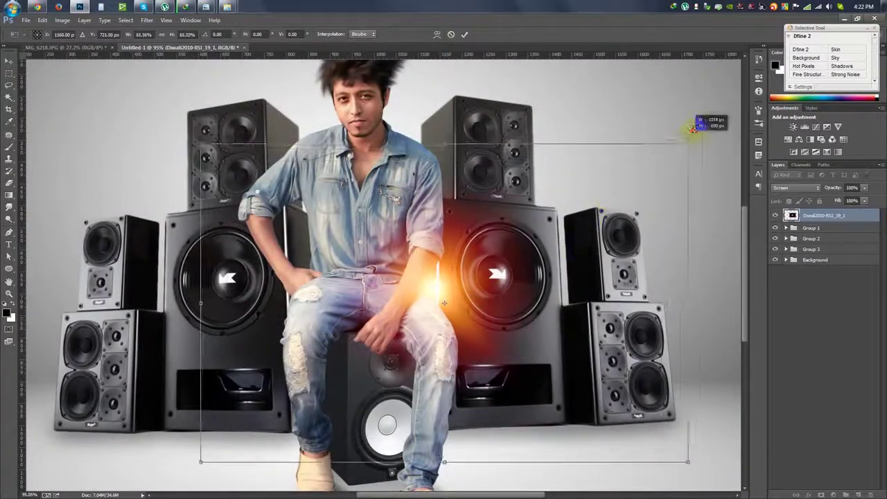
pyautogui.doubleClick(585, 255)
# Step: Add a 107% glow copy lower in the stack and move the original toward the arm
pyautogui.hotkey('ctrl', 'j')
pyautogui.moveTo(804, 215); pyautogui.dragTo(812, 265)
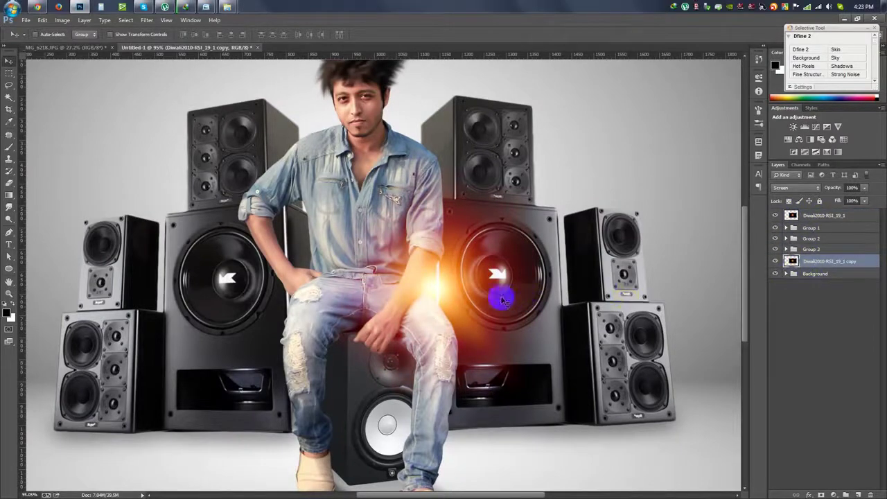
pyautogui.hotkey('ctrl', 't')
pyautogui.moveTo(702, 133); pyautogui.dragTo(646, 141)
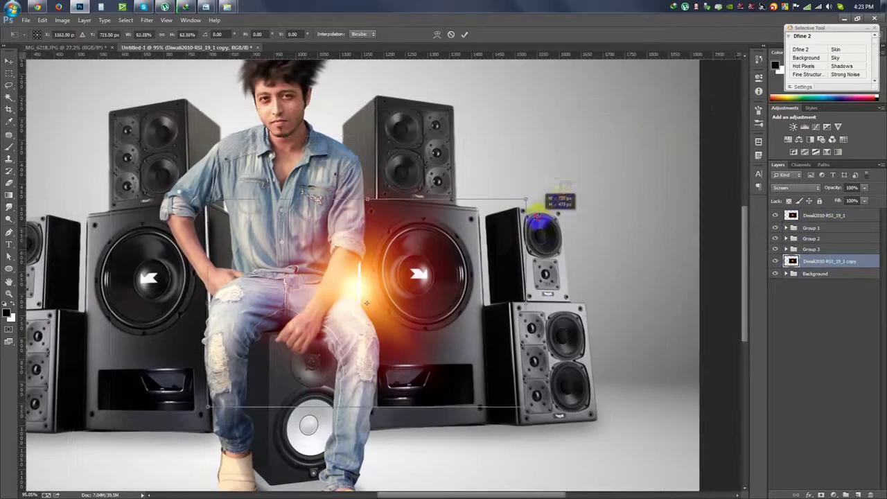
pyautogui.press('Return')
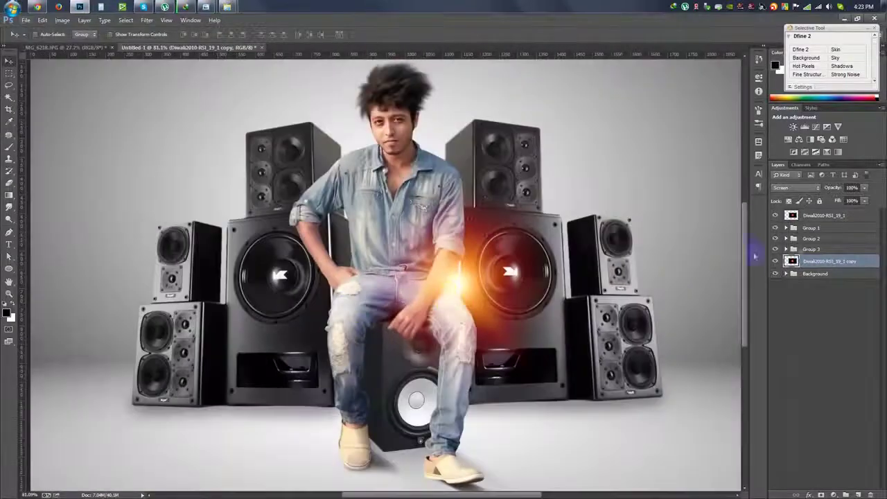
pyautogui.click(823, 215)
pyautogui.moveTo(586, 339); pyautogui.dragTo(487, 227)
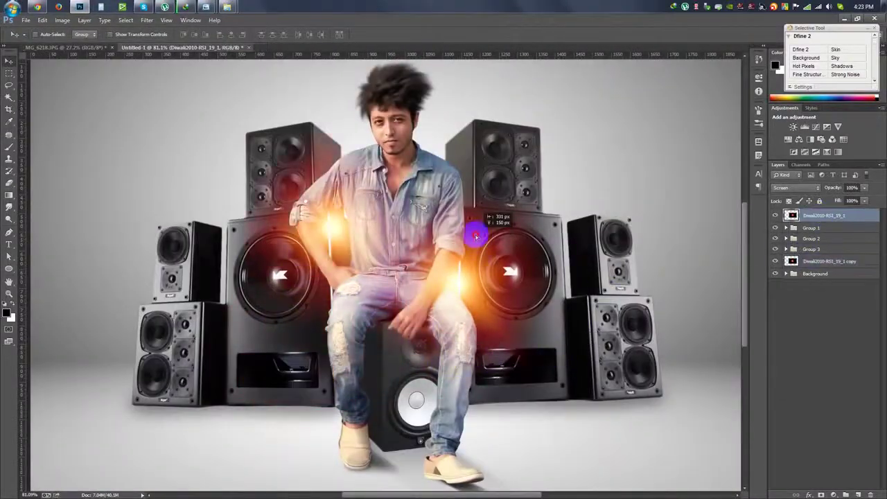
# Step: Add a 123% glow copy up-left, plus copies on the left and small right speakers
pyautogui.hotkey('ctrl', 'j')
pyautogui.hotkey('ctrl', 't')
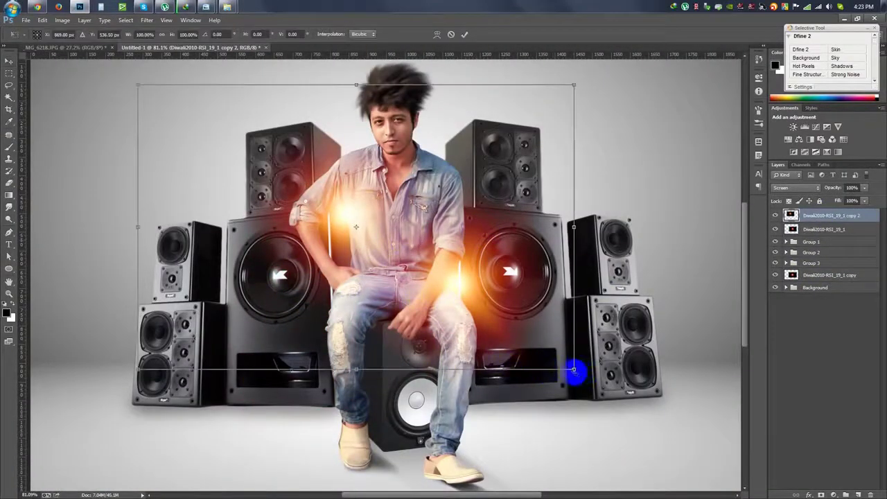
pyautogui.moveTo(574, 372); pyautogui.dragTo(628, 402)
pyautogui.press('Return')
pyautogui.moveTo(504, 296)
pyautogui.mouseDown()
pyautogui.moveTo(499, 228)
pyautogui.moveTo(284, 285)
pyautogui.mouseUp()
pyautogui.hotkey('ctrl', 'j')
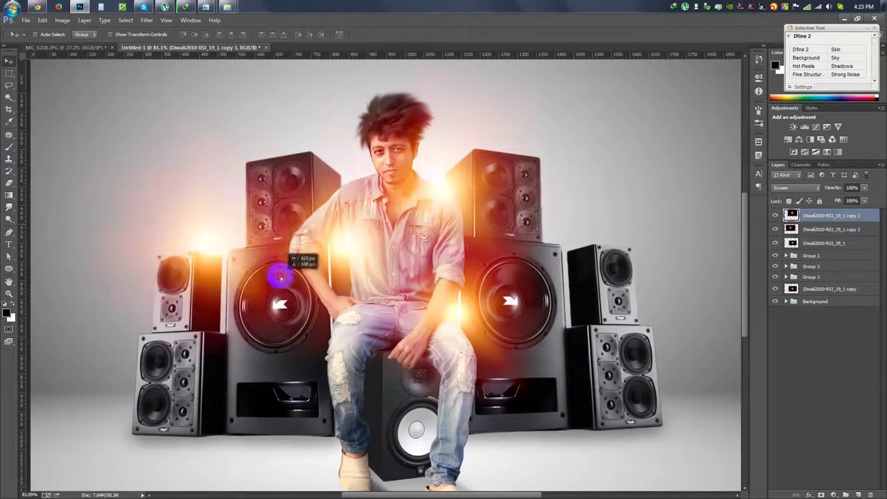
pyautogui.scroll(3, 277, 293)
pyautogui.hotkey('ctrl', 'j')
pyautogui.moveTo(285, 344)
pyautogui.mouseDown()
pyautogui.moveTo(565, 378)
pyautogui.moveTo(627, 435)
pyautogui.moveTo(545, 357)
pyautogui.mouseUp()
# Step: Add further glow copies, enlarging one over the man's head
pyautogui.hotkey('ctrl', 'j')
pyautogui.hotkey('ctrl', 't')
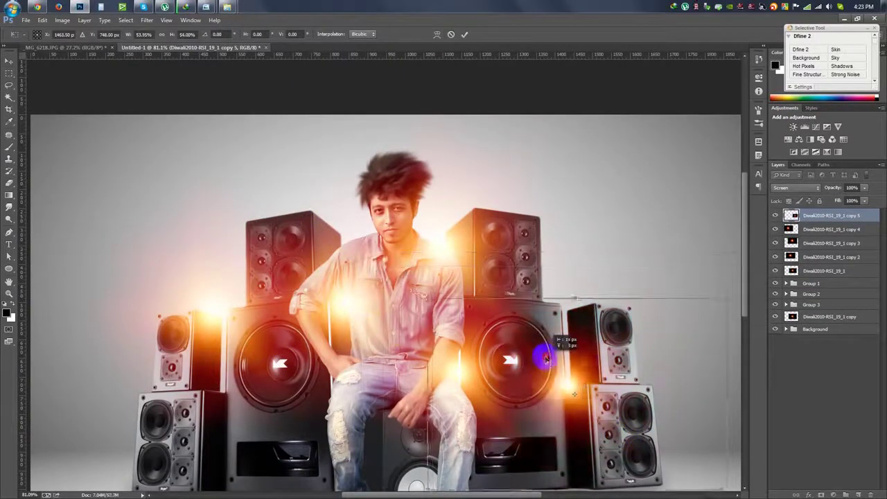
pyautogui.press('Return')
pyautogui.scroll(-3, 545, 357)
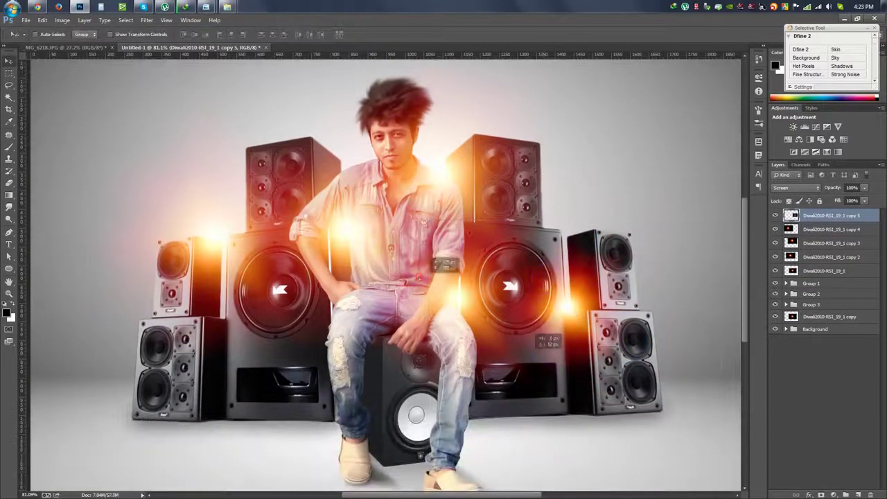
pyautogui.moveTo(568, 311); pyautogui.dragTo(407, 215)
pyautogui.hotkey('ctrl', 'j')
pyautogui.hotkey('ctrl', 't')
pyautogui.moveTo(485, 139); pyautogui.dragTo(572, 151)
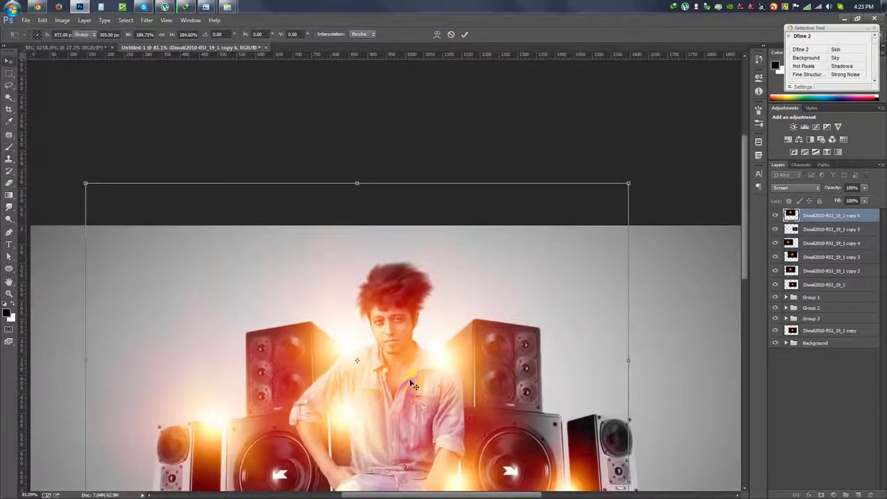
pyautogui.doubleClick(408, 378)
pyautogui.hotkey('ctrl', '0')
pyautogui.hotkey('ctrl', '+')
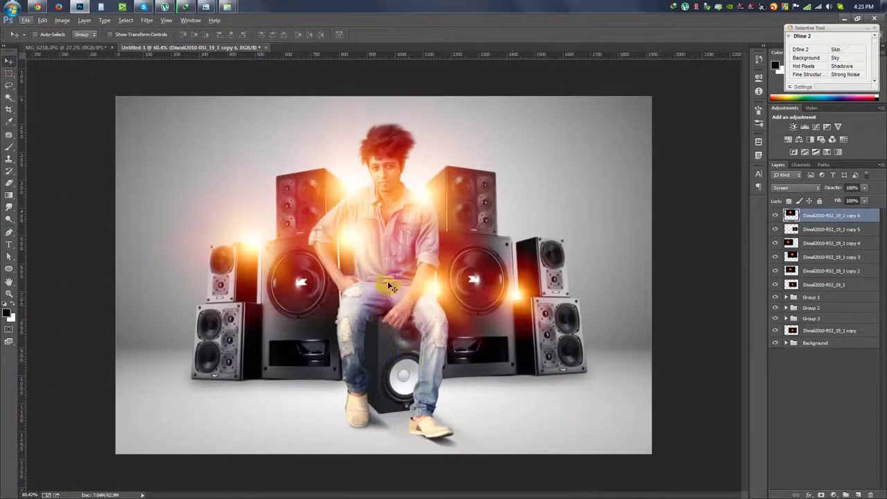
# Step: Place a glow on the left subwoofer and a large enlarged glow below Group 3
pyautogui.moveTo(369, 344); pyautogui.dragTo(240, 450)
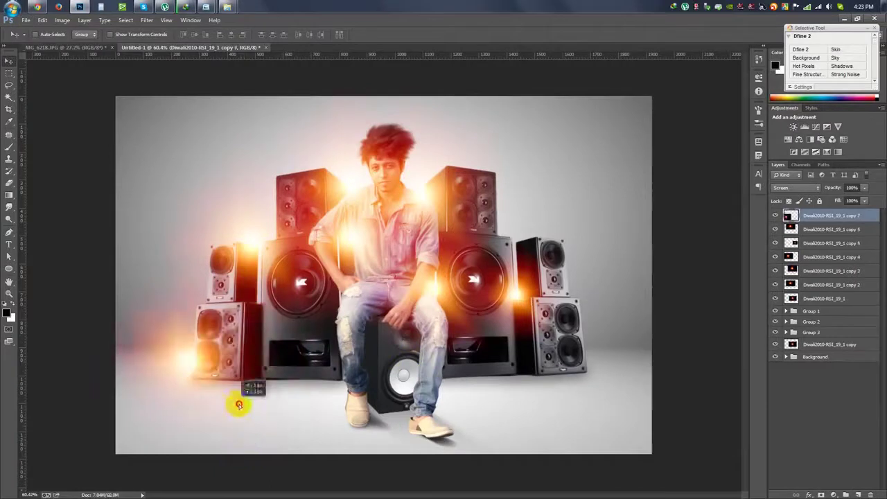
pyautogui.moveTo(235, 404); pyautogui.dragTo(298, 339)
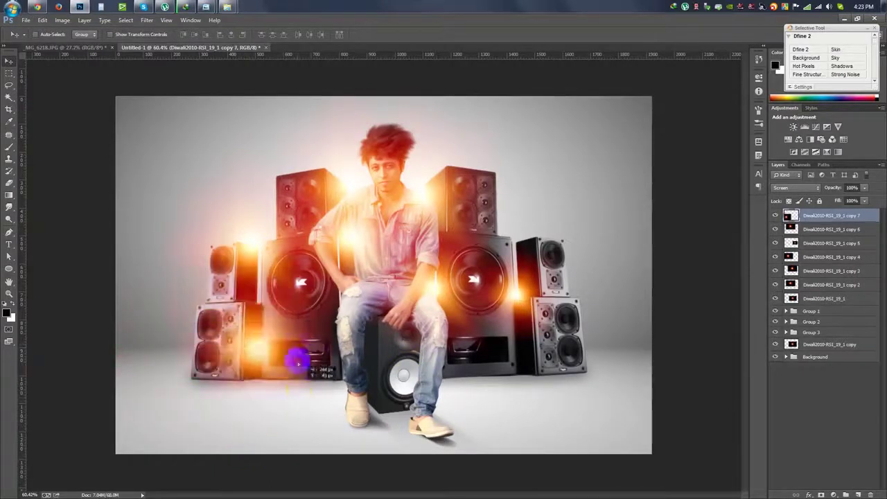
pyautogui.moveTo(297, 339); pyautogui.dragTo(297, 340)
pyautogui.moveTo(790, 216); pyautogui.dragTo(802, 344)
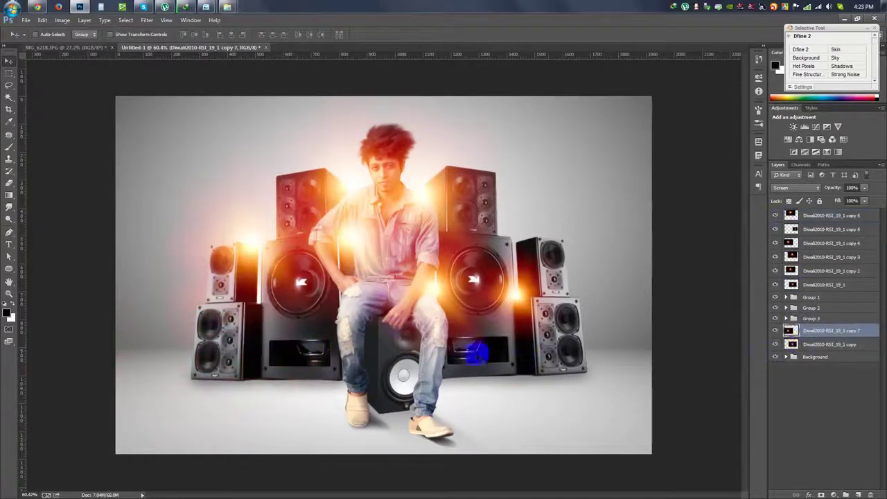
pyautogui.hotkey('ctrl', 't')
pyautogui.moveTo(464, 175); pyautogui.dragTo(834, 19)
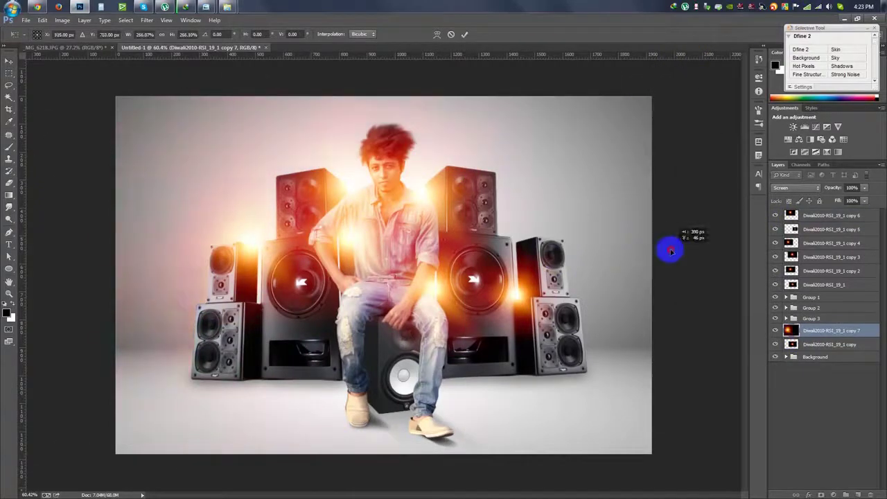
pyautogui.hotkey('ctrl', '-')
pyautogui.moveTo(435, 293)
pyautogui.mouseDown()
pyautogui.moveTo(443, 327)
pyautogui.moveTo(544, 317)
pyautogui.moveTo(487, 246)
pyautogui.moveTo(408, 189)
pyautogui.moveTo(487, 244)
pyautogui.mouseUp()
pyautogui.press('Return')
pyautogui.hotkey('ctrl', '+')
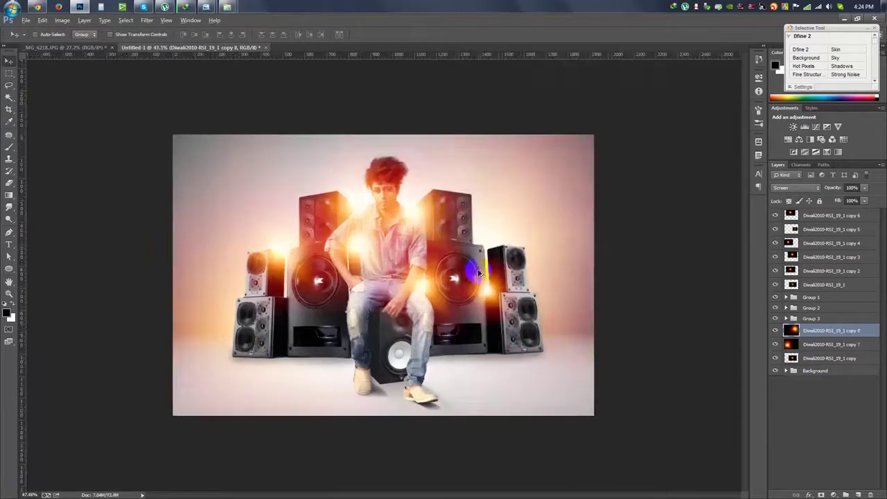
pyautogui.click(823, 372)
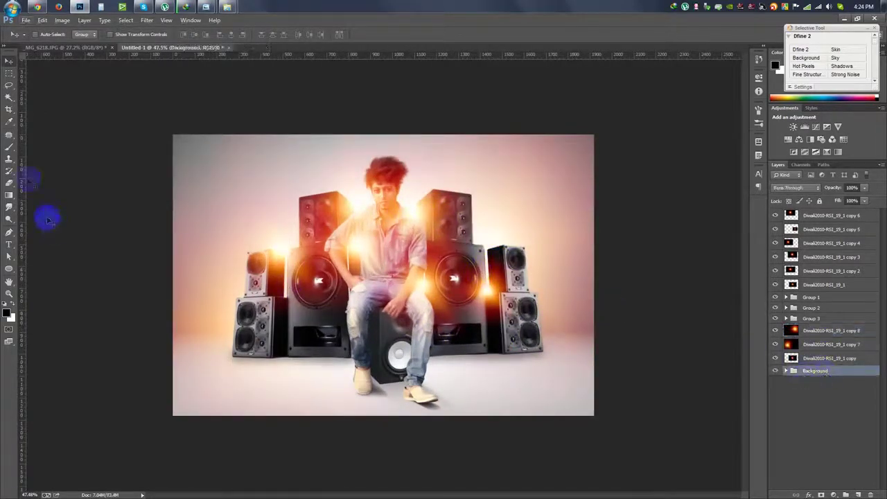
# Step: Extend the canvas beyond its current edges with the Crop tool
pyautogui.click(10, 110)
pyautogui.moveTo(593, 135); pyautogui.dragTo(671, 120)
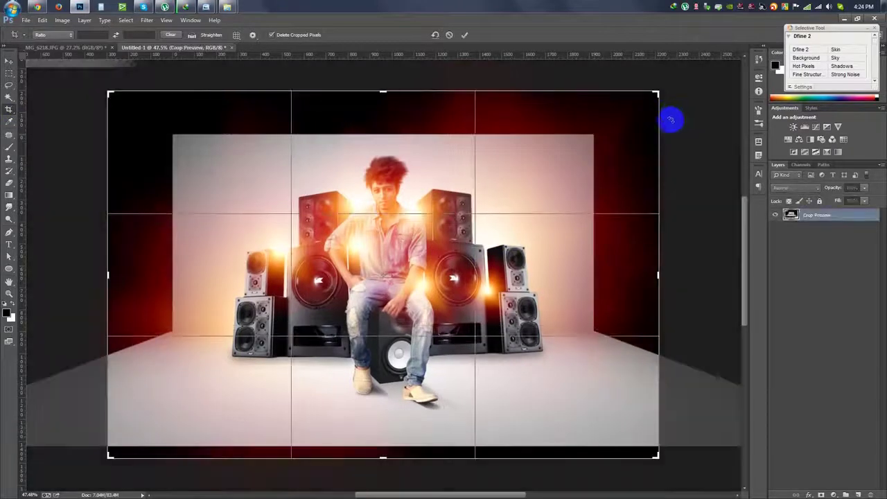
pyautogui.click(465, 35)
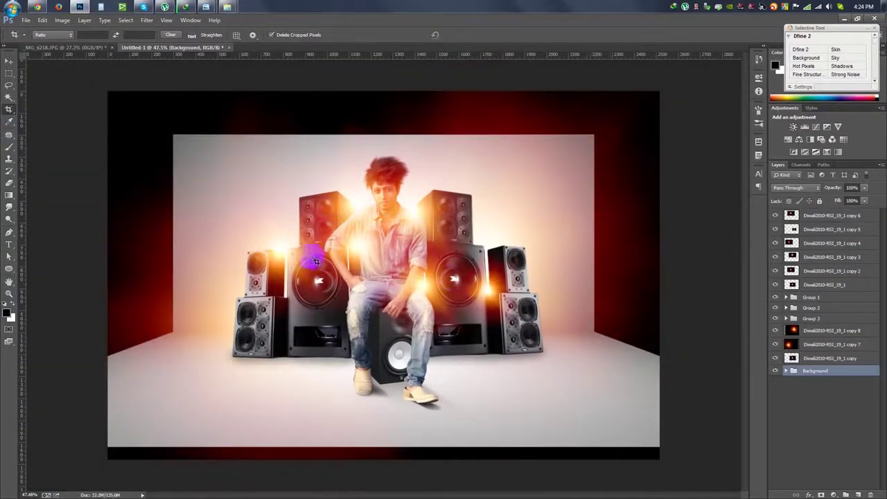
# Step: Stretch the Gradient Fill 1 copy floor gradient down and right to fill the new edges
pyautogui.click(786, 370)
pyautogui.click(830, 382)
pyautogui.hotkey('ctrl', 't')
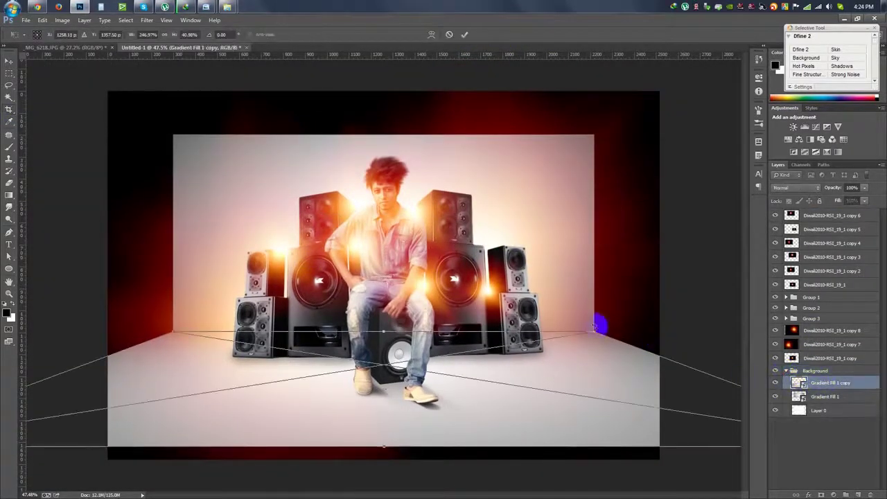
pyautogui.moveTo(393, 395); pyautogui.dragTo(393, 402)
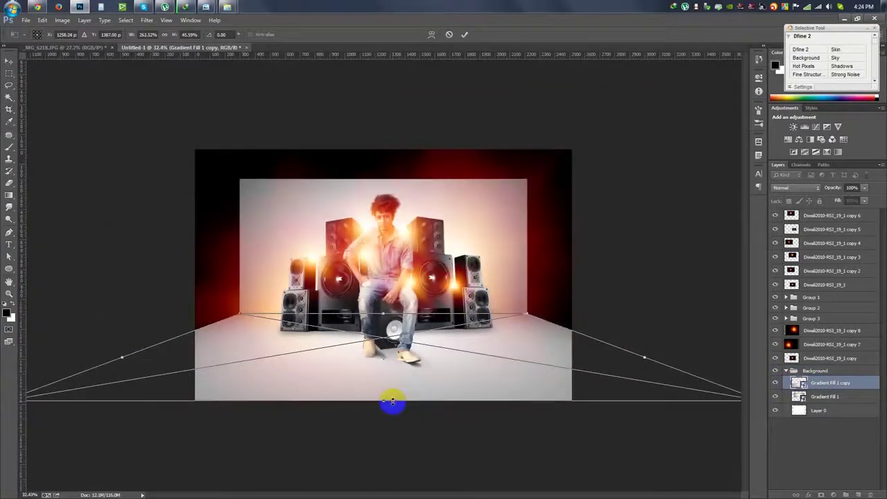
pyautogui.moveTo(532, 315); pyautogui.dragTo(574, 314)
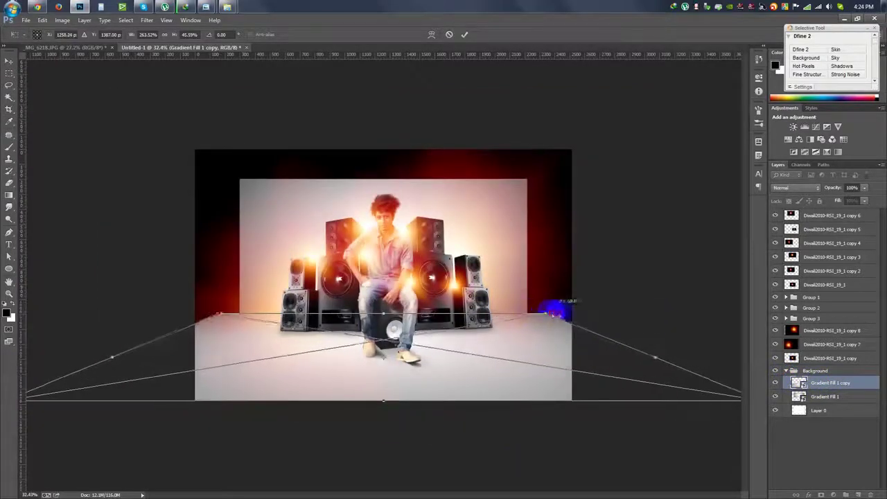
pyautogui.press('Return')
pyautogui.press('c')
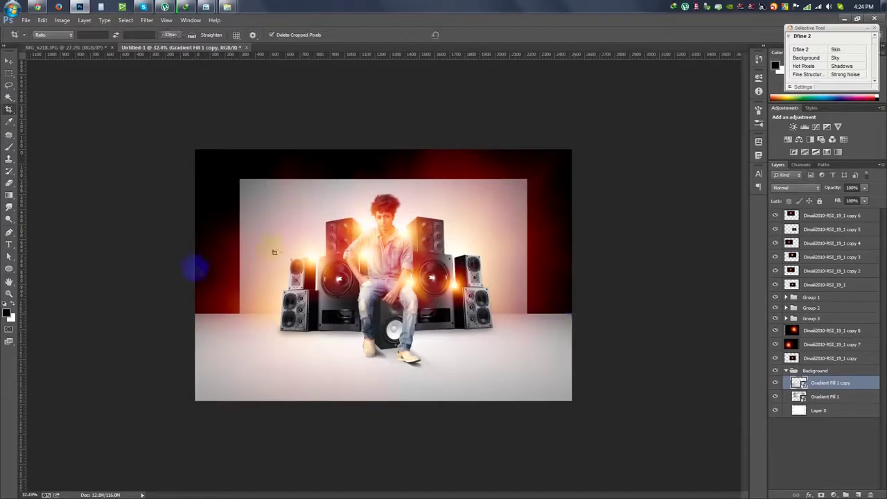
# Step: Stretch the Gradient Fill 1 wall gradient to the top corners and left edge
pyautogui.click(820, 395)
pyautogui.hotkey('ctrl', 't')
pyautogui.moveTo(525, 177); pyautogui.dragTo(573, 158)
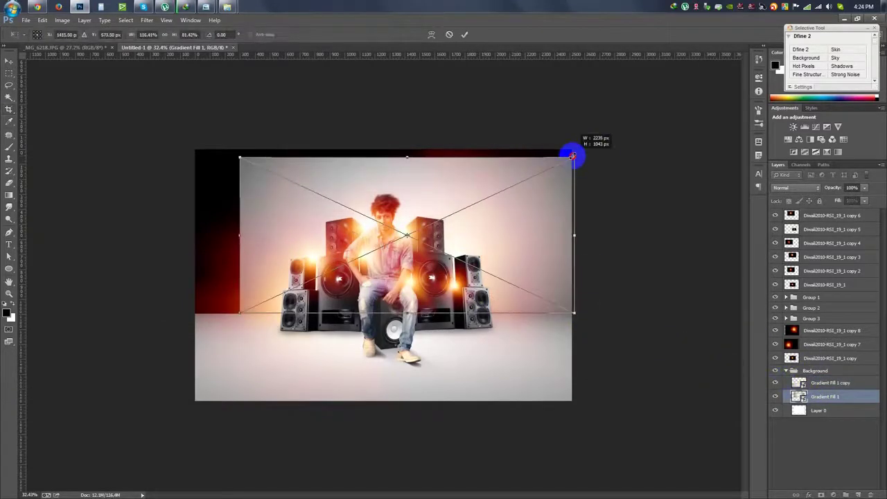
pyautogui.moveTo(240, 158); pyautogui.dragTo(212, 149)
pyautogui.moveTo(212, 231); pyautogui.dragTo(196, 238)
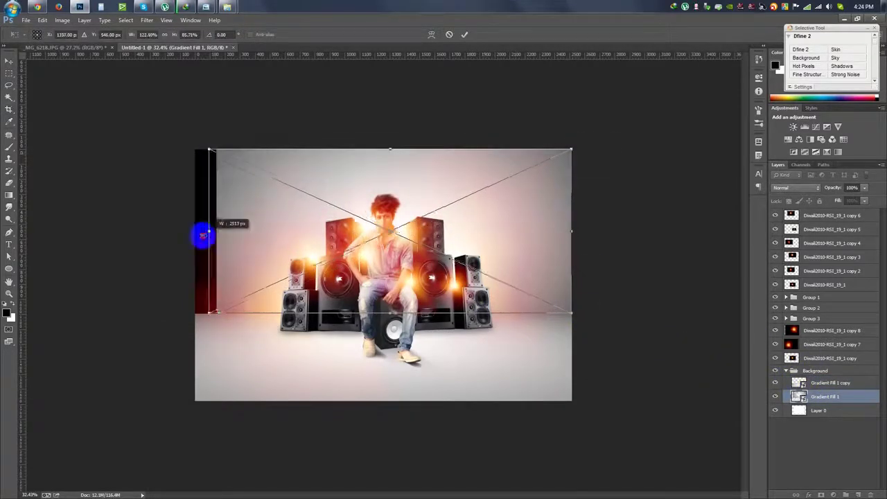
pyautogui.press('Return')
pyautogui.hotkey('ctrl', '0')
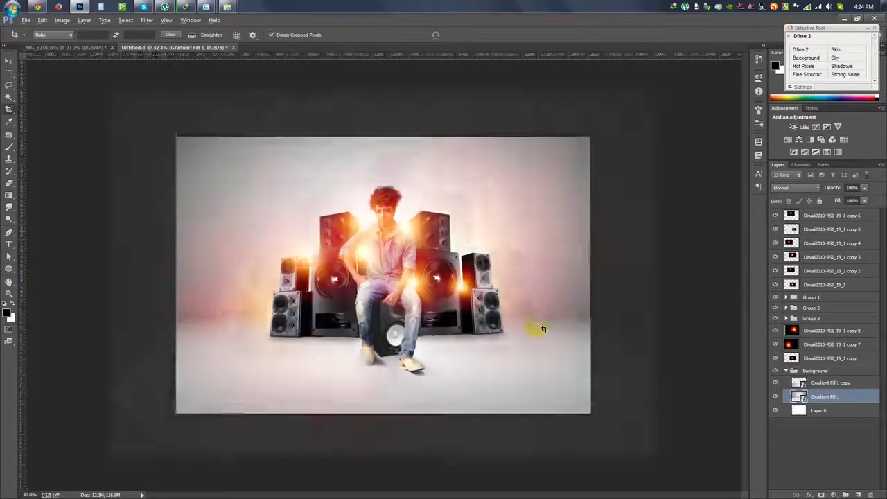
# Step: Line the wall gradient's bottom up with the floor and collapse the Background group
pyautogui.hotkey('ctrl', 't')
pyautogui.press('Return')
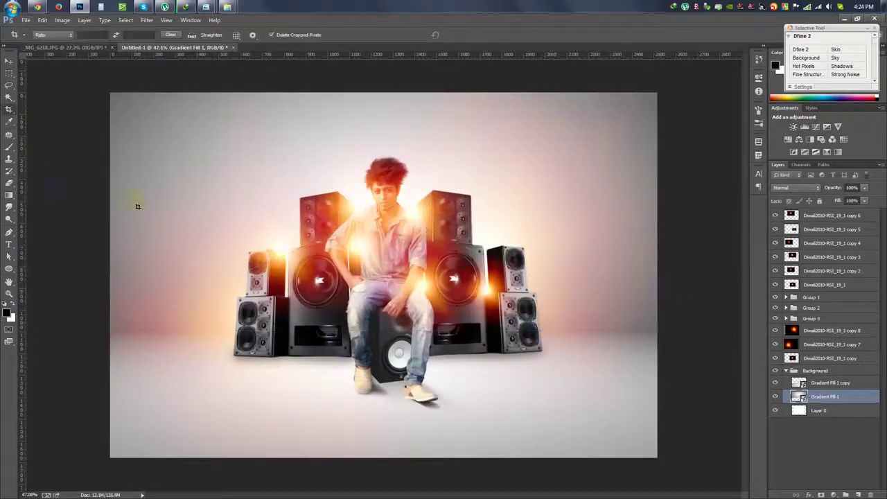
pyautogui.click(9, 59)
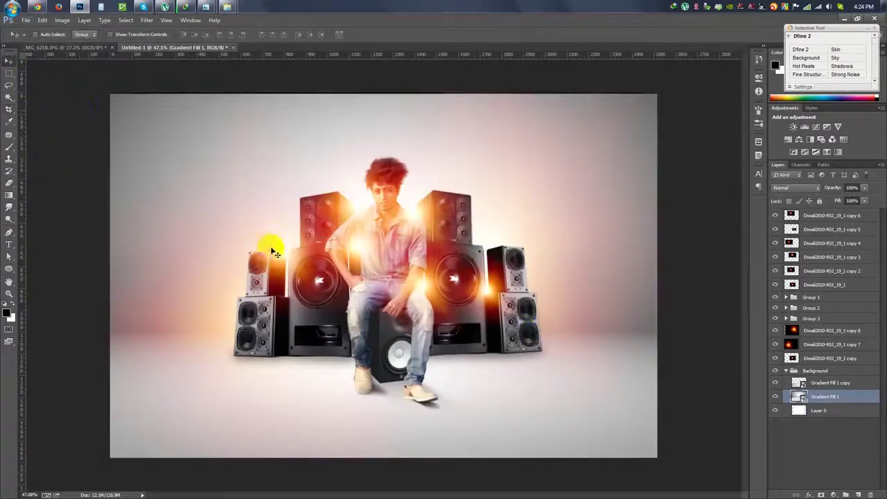
pyautogui.hotkey('ctrl', 't')
pyautogui.moveTo(356, 330); pyautogui.dragTo(307, 340)
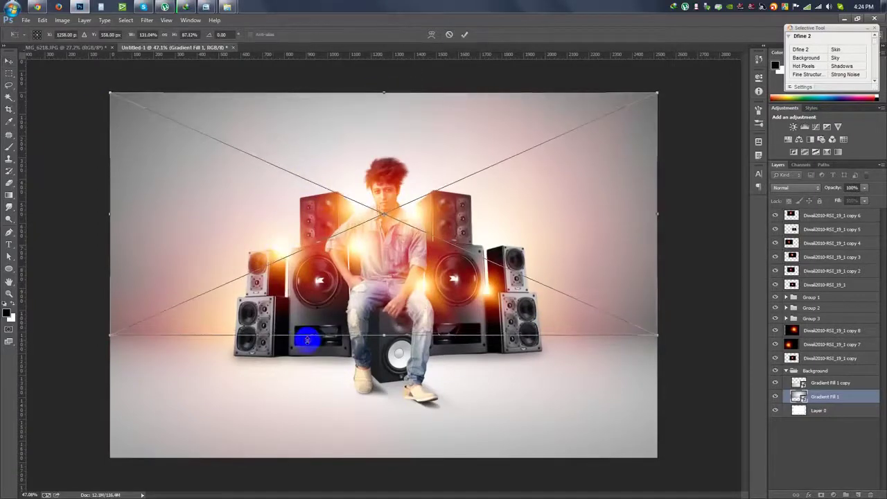
pyautogui.press('Return')
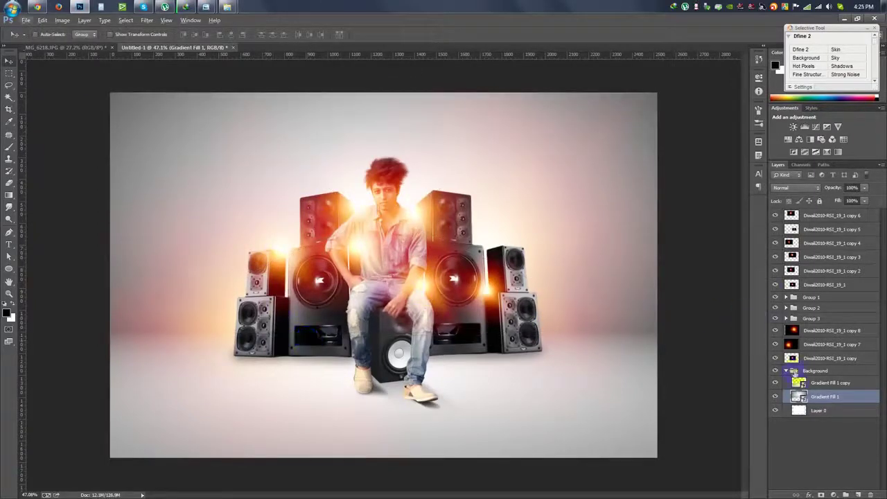
pyautogui.click(784, 370)
# Step: Reposition the copy 6 glow, then duplicate it and drag the copy into place
pyautogui.click(807, 218)
pyautogui.moveTo(364, 210); pyautogui.dragTo(423, 229)
pyautogui.hotkey('ctrl', 'j')
pyautogui.scroll(3, 451, 253)
pyautogui.moveTo(174, 273)
pyautogui.mouseDown()
pyautogui.moveTo(210, 356)
pyautogui.moveTo(233, 378)
pyautogui.moveTo(201, 450)
pyautogui.mouseUp()
# Step: Shrink the duplicated glow onto the left large speaker's lower slot
pyautogui.hotkey('ctrl', 't')
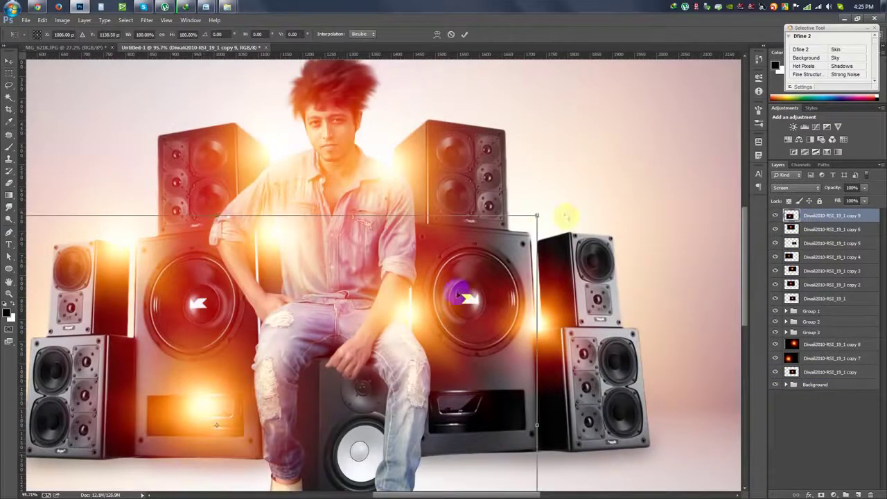
pyautogui.moveTo(530, 214)
pyautogui.mouseDown()
pyautogui.moveTo(298, 381)
pyautogui.moveTo(219, 286)
pyautogui.moveTo(139, 323)
pyautogui.moveTo(158, 339)
pyautogui.moveTo(280, 346)
pyautogui.moveTo(429, 215)
pyautogui.moveTo(420, 156)
pyautogui.mouseUp()
pyautogui.press('Return')
pyautogui.scroll(-3, 396, 183)
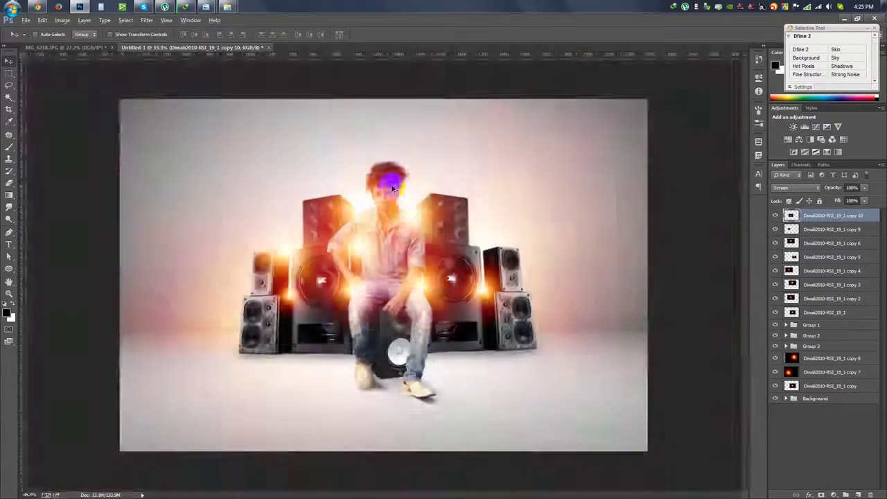
pyautogui.scroll(1, 393, 185)
pyautogui.scroll(-1, 392, 187)
pyautogui.scroll(1, 392, 187)
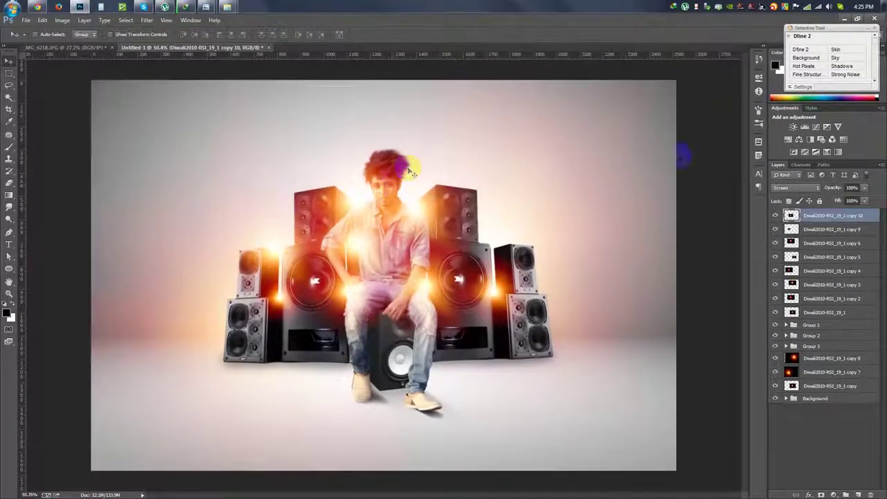
pyautogui.click(824, 494)
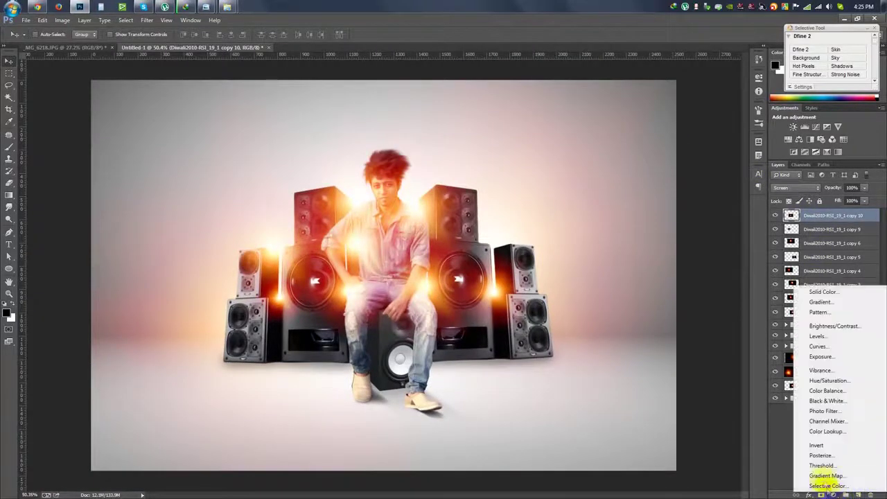
# Step: Add a warming Photo Filter adjustment layer, then select all the glow layers
pyautogui.click(821, 411)
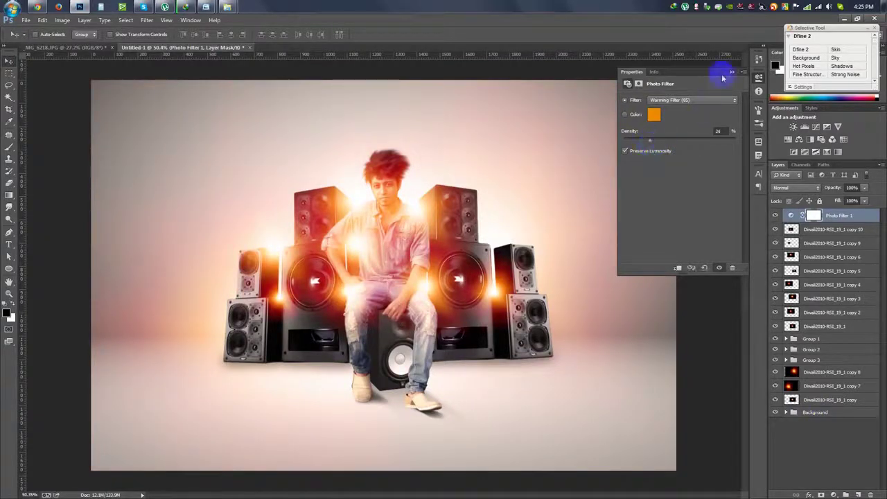
pyautogui.click(731, 72)
pyautogui.click(826, 230)
pyautogui.keyDown('shift'); pyautogui.click(818, 326); pyautogui.keyUp('shift')
# Step: Merge the selected glow layers into copy 10 and set its blend mode to Screen
pyautogui.click(62, 20)
pyautogui.click(282, 118)
pyautogui.hotkey('ctrl', 'e')
pyautogui.click(797, 188)
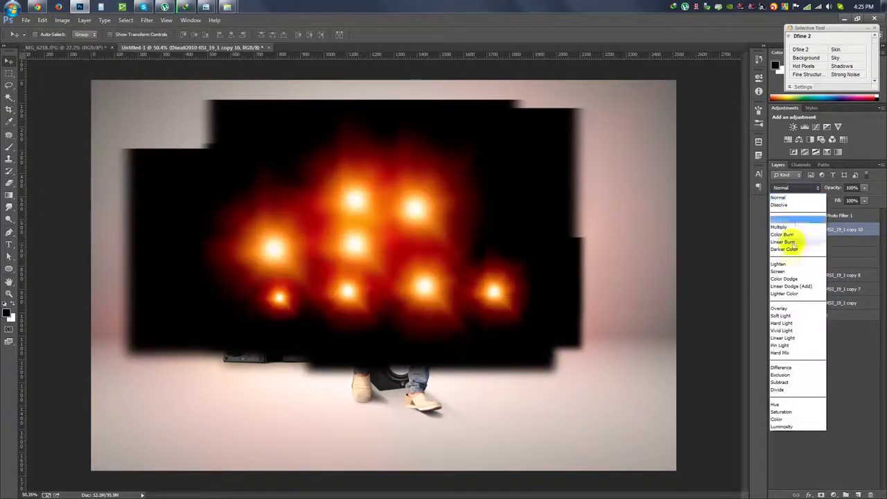
pyautogui.click(779, 271)
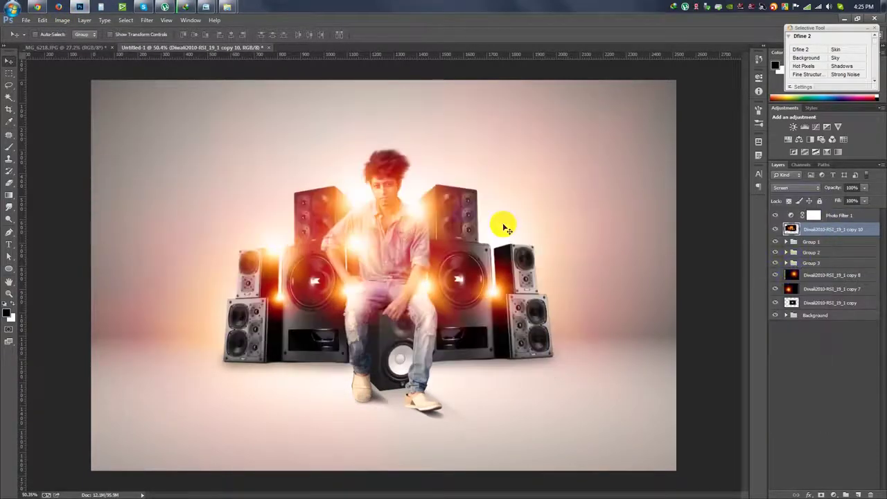
pyautogui.click(62, 20)
pyautogui.moveTo(104, 44)
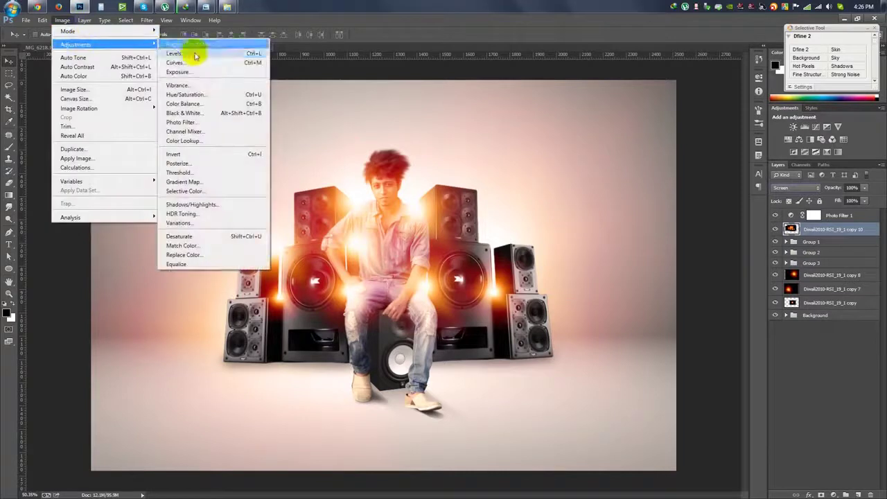
# Step: Adjust the merged glow's Levels midtones and output black and white levels
pyautogui.click(229, 54)
pyautogui.moveTo(530, 207); pyautogui.dragTo(528, 208)
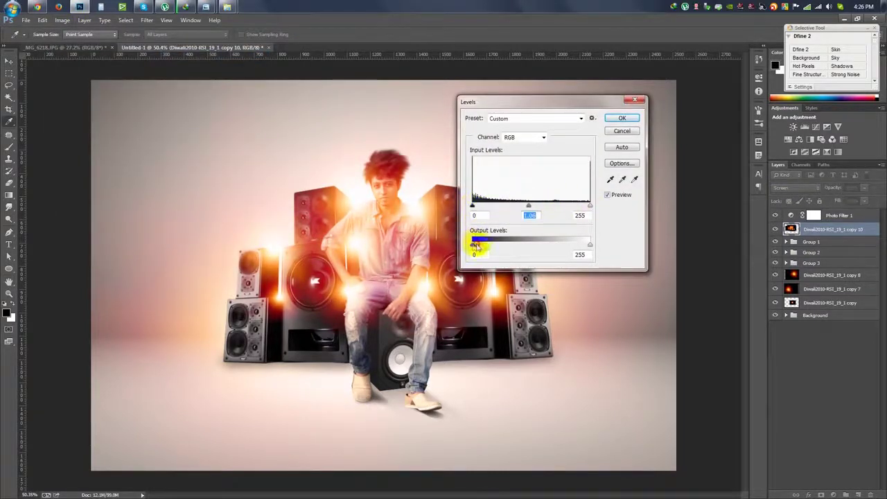
pyautogui.moveTo(471, 245); pyautogui.dragTo(464, 244)
pyautogui.moveTo(589, 245); pyautogui.dragTo(577, 246)
pyautogui.click(622, 117)
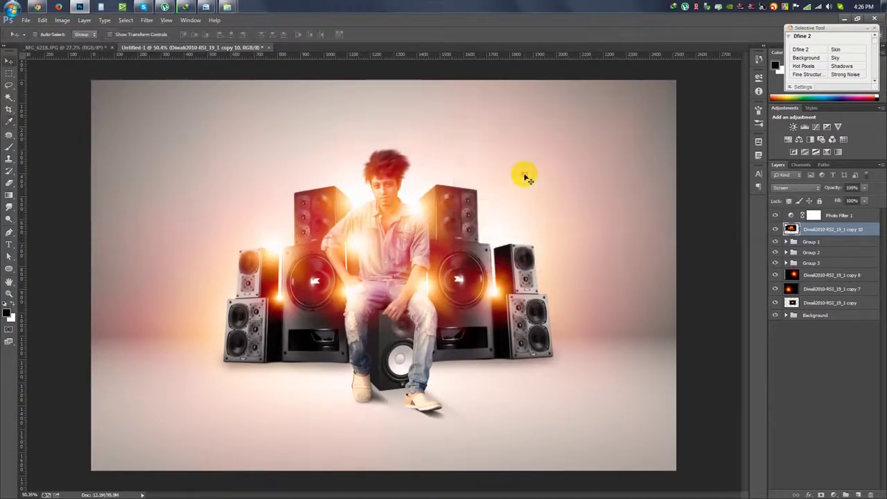
pyautogui.scroll(1, 524, 174)
# Step: Apply an Unsharp Mask to Layer 1 inside Group 1
pyautogui.click(786, 241)
pyautogui.click(830, 295)
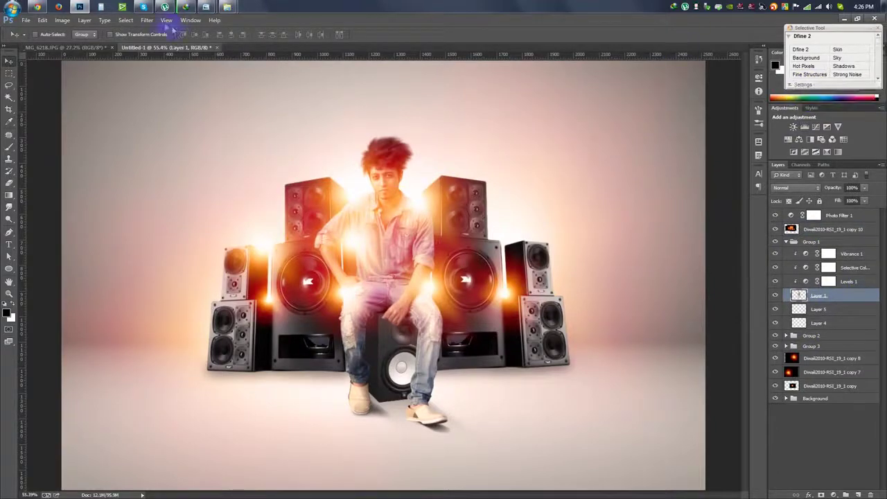
pyautogui.click(146, 19)
pyautogui.click(284, 219)
pyautogui.click(495, 119)
pyautogui.scroll(5, 396, 181)
pyautogui.scroll(-6, 397, 183)
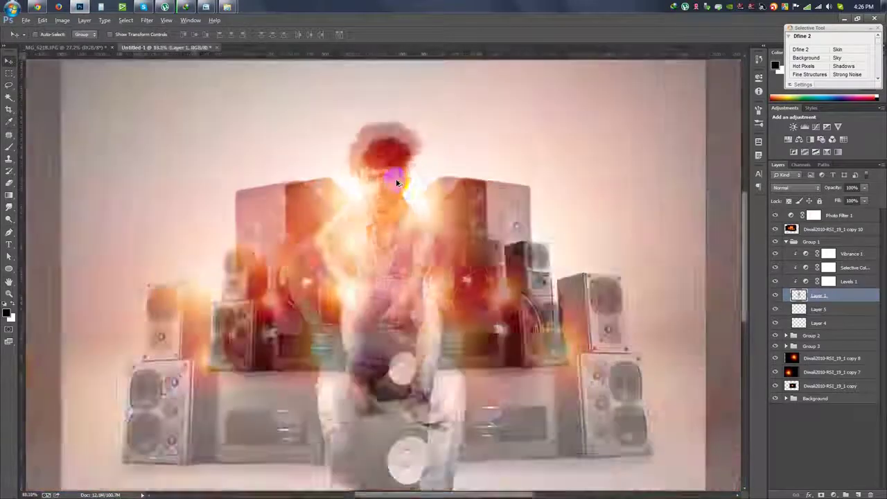
# Step: Crop the image edges slightly inward and return to the Move tool
pyautogui.click(9, 108)
pyautogui.moveTo(680, 77); pyautogui.dragTo(660, 90)
pyautogui.click(469, 35)
pyautogui.press('v')
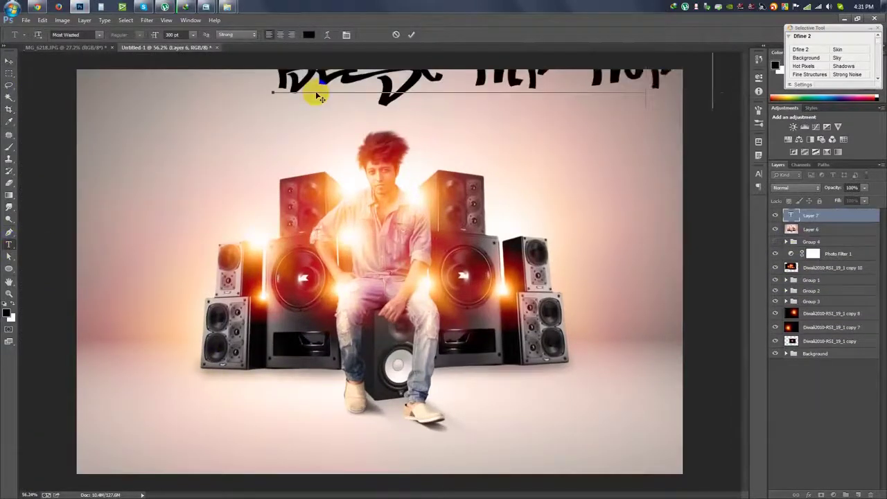
# Step: Set the title text to Nexa Bold at 72 pt
pyautogui.hotkey('ctrl', 'a')
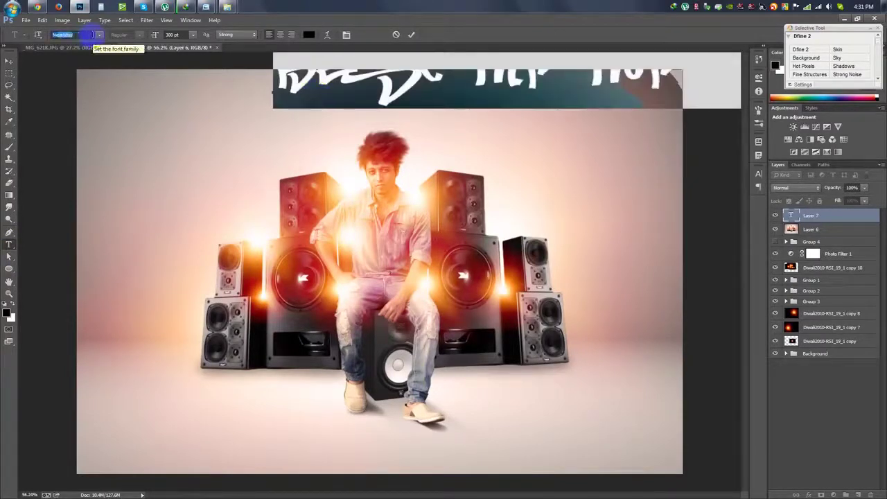
pyautogui.write('Nexa Bold')
pyautogui.press('Return')
pyautogui.click(760, 174)
pyautogui.click(692, 192)
pyautogui.click(683, 342)
pyautogui.click(719, 192)
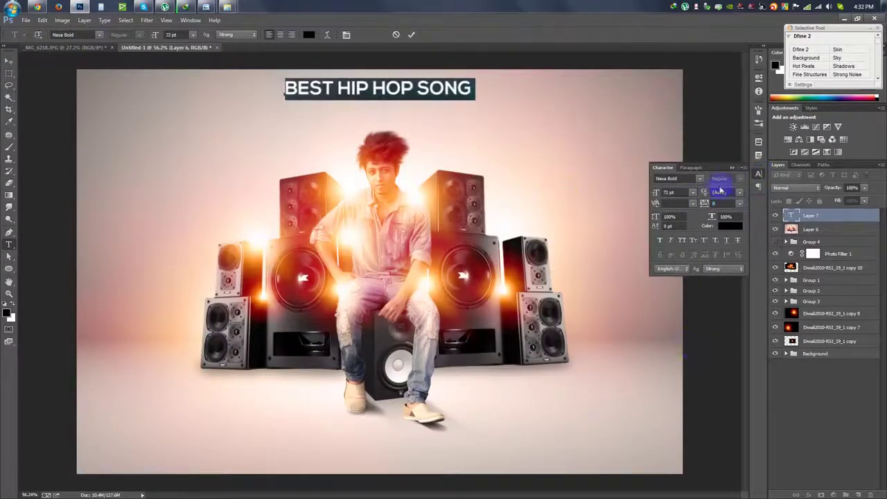
# Step: Change the title to widely tracked 48 pt Nexa Light and nudge it near the top
pyautogui.click(699, 179)
pyautogui.click(675, 192)
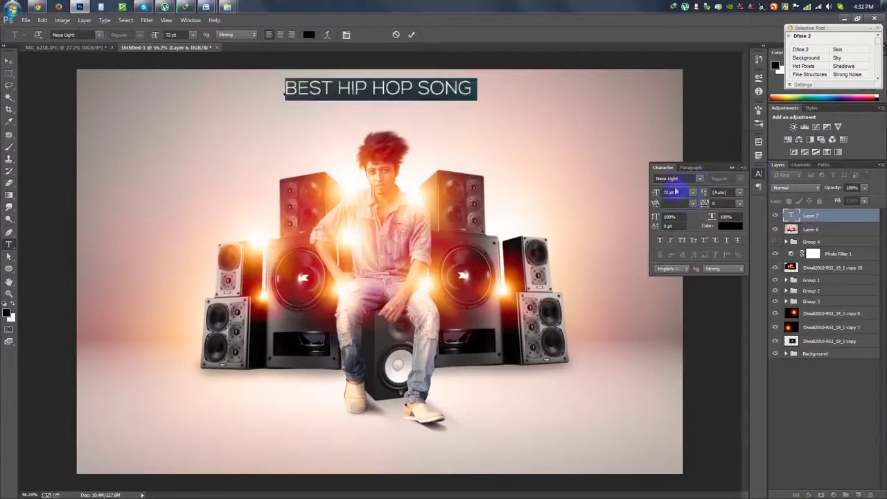
pyautogui.click(692, 192)
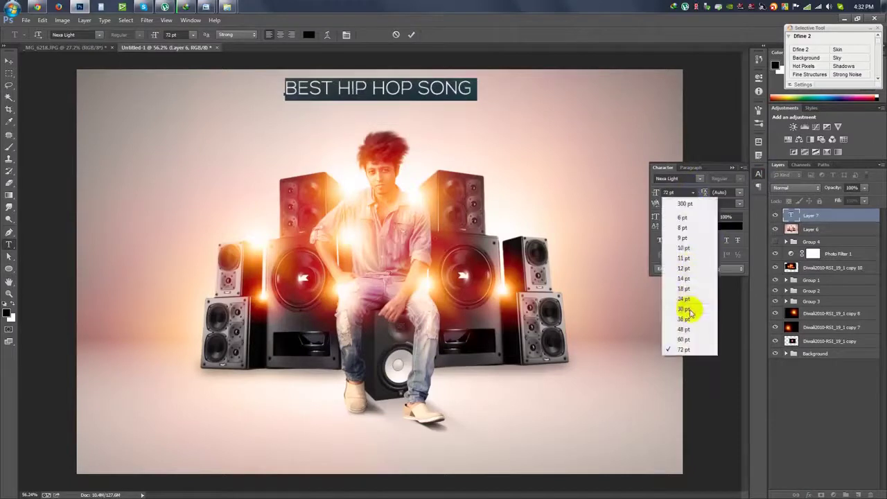
pyautogui.click(682, 309)
pyautogui.click(692, 192)
pyautogui.click(686, 331)
pyautogui.press('Up')
pyautogui.press('Up')
pyautogui.press('Up')
pyautogui.press('Up')
pyautogui.press('Up')
pyautogui.press('Up')
pyautogui.press('Up')
pyautogui.press('Up')
pyautogui.press('Up')
pyautogui.press('Up')
pyautogui.press('Up')
pyautogui.press('Up')
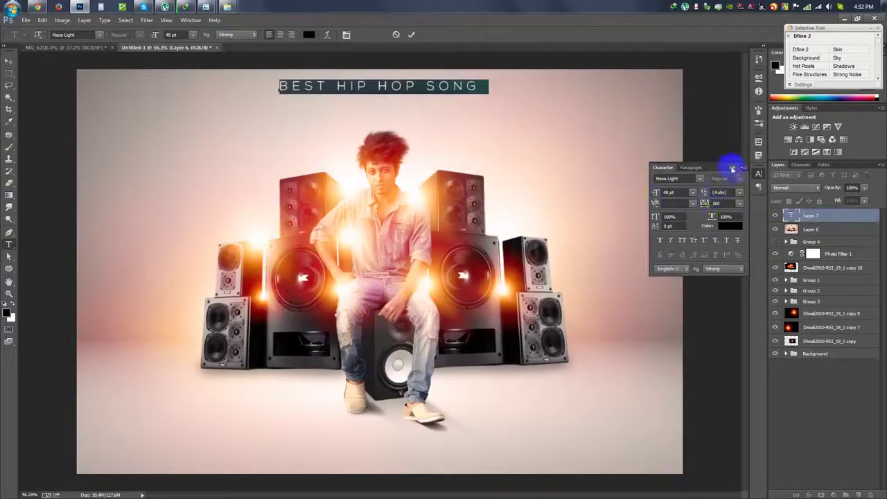
pyautogui.click(732, 169)
pyautogui.click(9, 61)
pyautogui.moveTo(453, 113); pyautogui.dragTo(457, 126)
# Step: Retype the duplicated title as centred 2015 in Nexa Bold 65 pt
pyautogui.doubleClick(791, 216)
pyautogui.write('201')
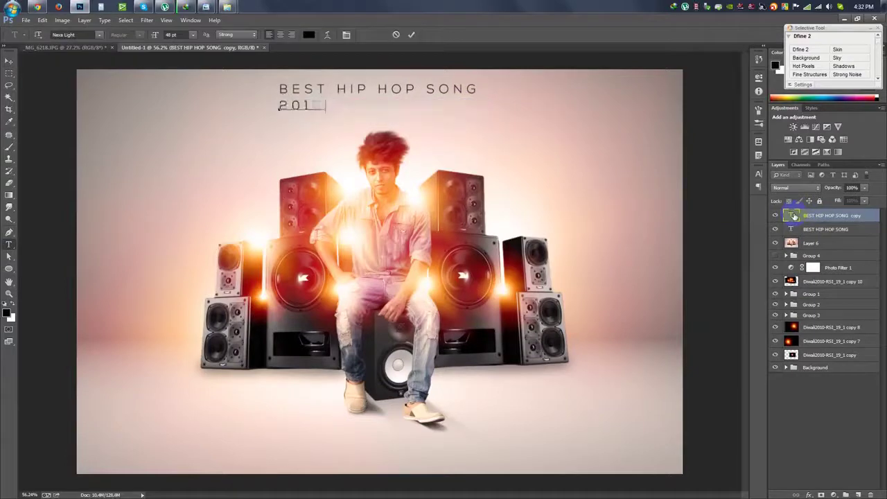
pyautogui.hotkey('ctrl', 'a')
pyautogui.hotkey('ctrl', 'shift', 'c')
pyautogui.click(99, 35)
pyautogui.click(104, 76)
pyautogui.write('65')
pyautogui.press('Return')
pyautogui.click(411, 36)
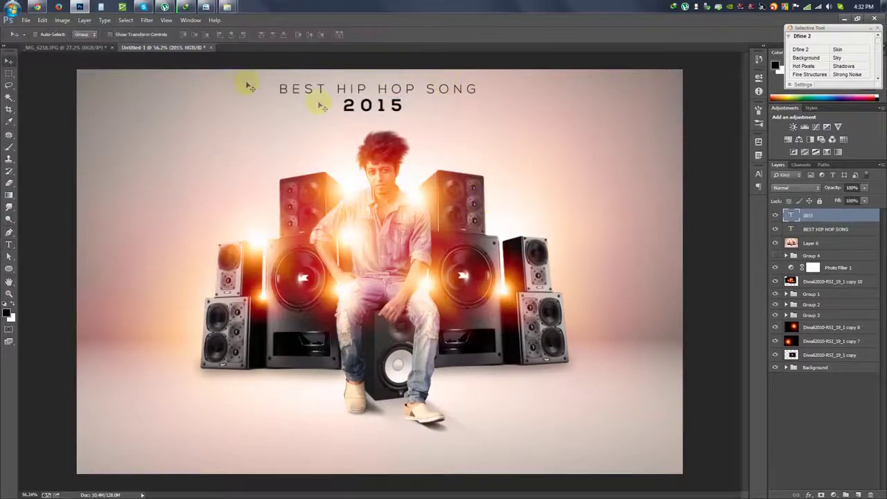
# Step: Centre both text lines horizontally on the canvas and blend them in Overlay mode
pyautogui.scroll(3, 439, 113)
pyautogui.hotkey('ctrl', 'a')
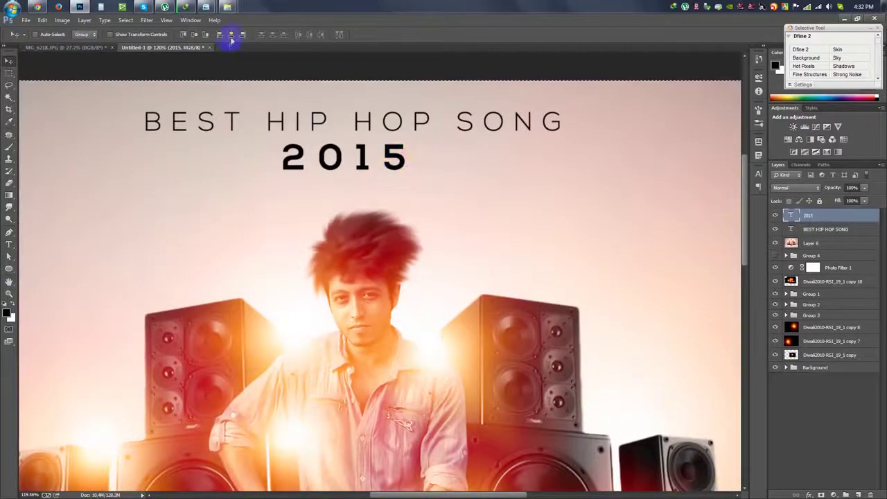
pyautogui.click(231, 35)
pyautogui.click(862, 229)
pyautogui.click(233, 35)
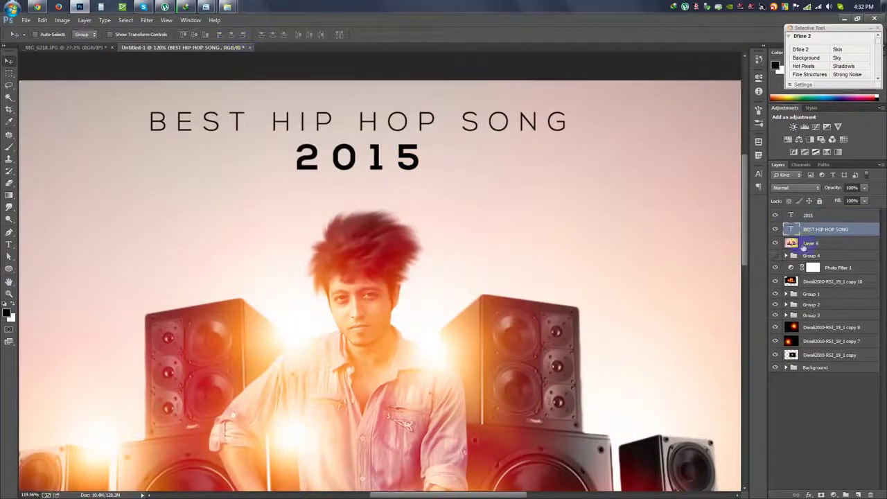
pyautogui.keyDown('shift'); pyautogui.click(807, 215); pyautogui.keyUp('shift')
pyautogui.click(797, 187)
pyautogui.click(789, 307)
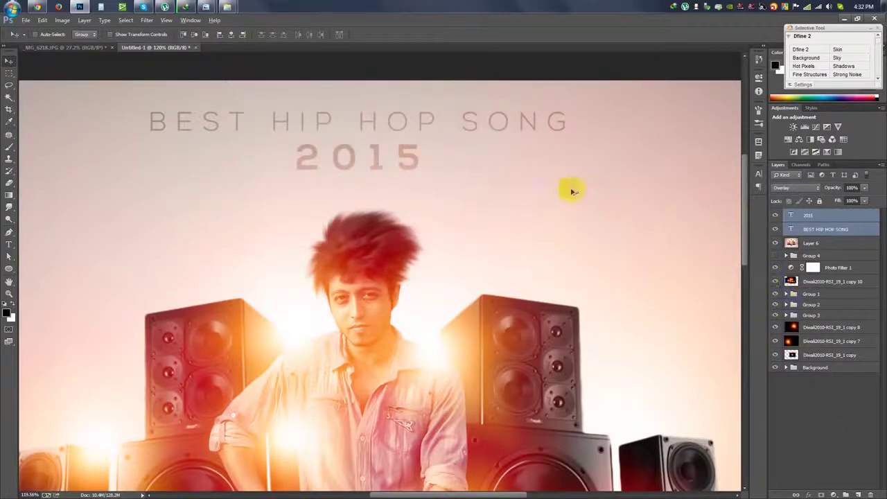
pyautogui.scroll(-3, 572, 191)
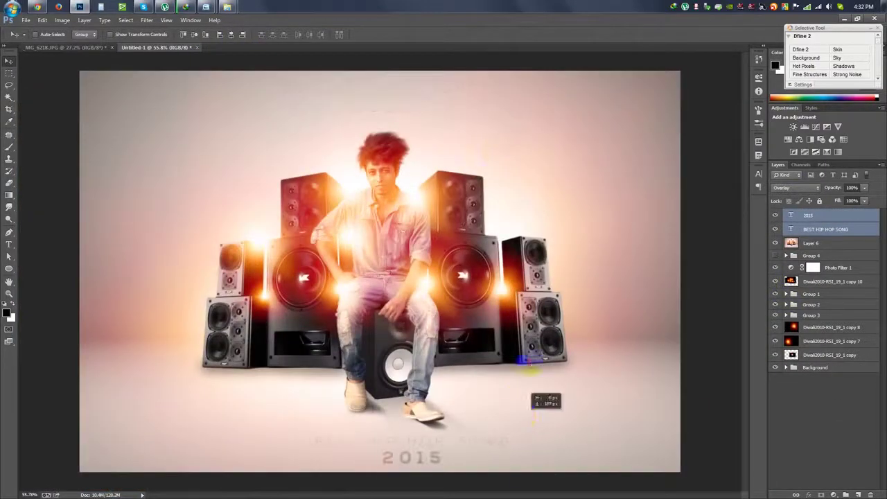